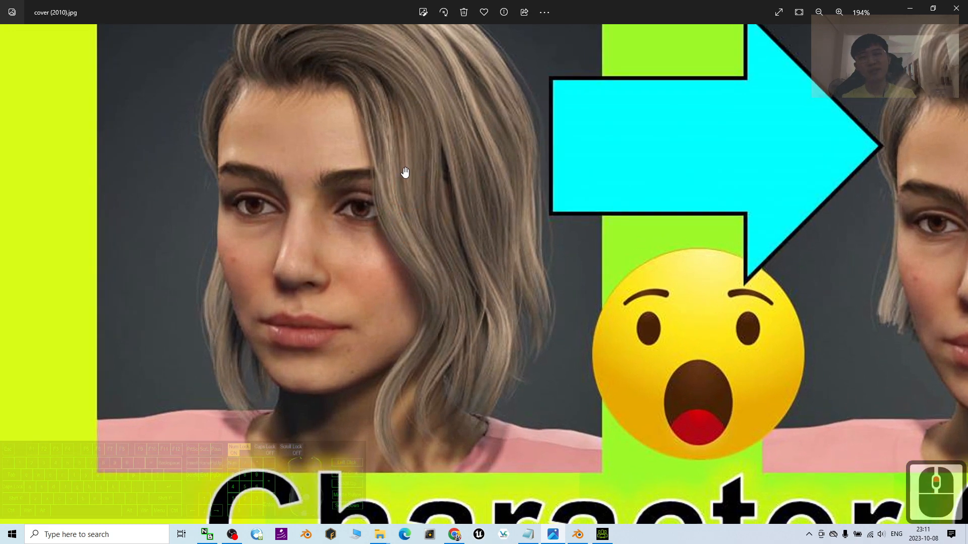
# - Examine the before and after haircut pictures on the cover image and return to Character Creator 4
pyautogui.moveTo(404, 173); pyautogui.dragTo(377, 223)
pyautogui.moveTo(448, 426); pyautogui.dragTo(374, 339)
pyautogui.moveTo(792, 262); pyautogui.dragTo(354, 279)
pyautogui.click(632, 286)
pyautogui.scroll(-7, 633, 291)
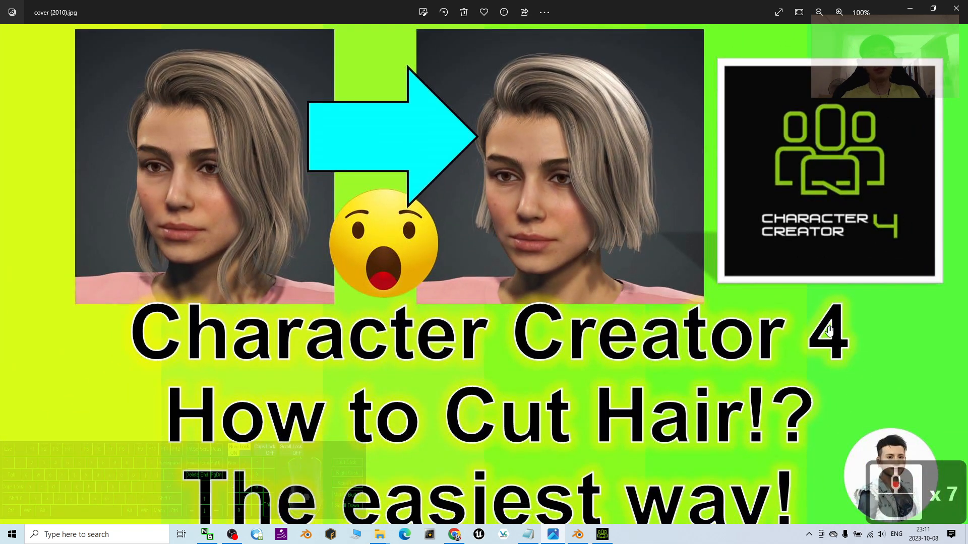
pyautogui.click(913, 8)
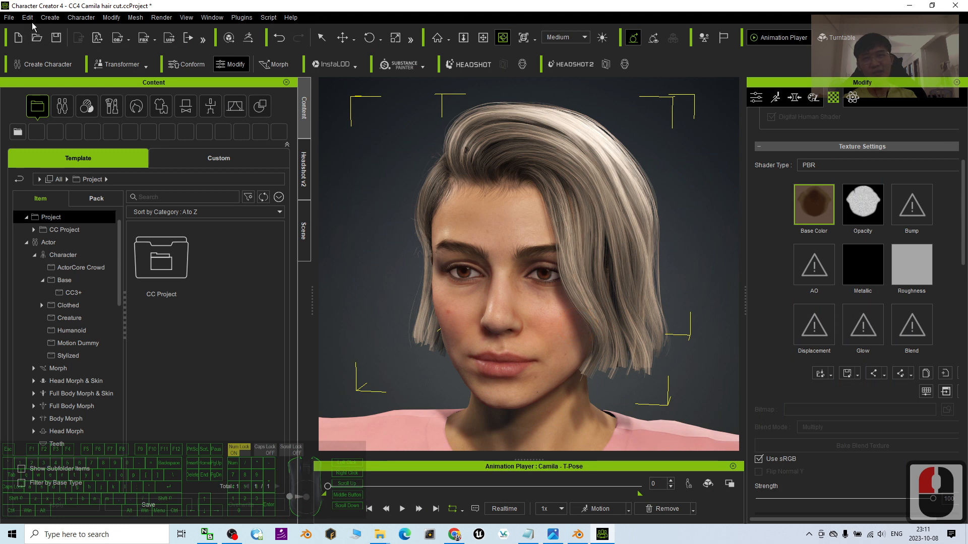
# - Load the clothed character CC4 Camila 1 from the content templates with the Replace All option
pyautogui.click(65, 254)
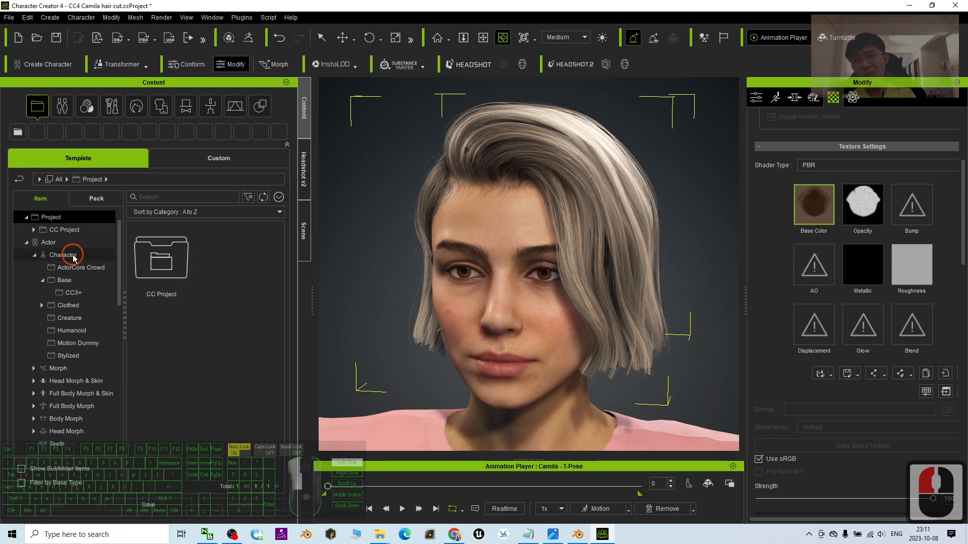
pyautogui.doubleClick(69, 281)
pyautogui.click(68, 305)
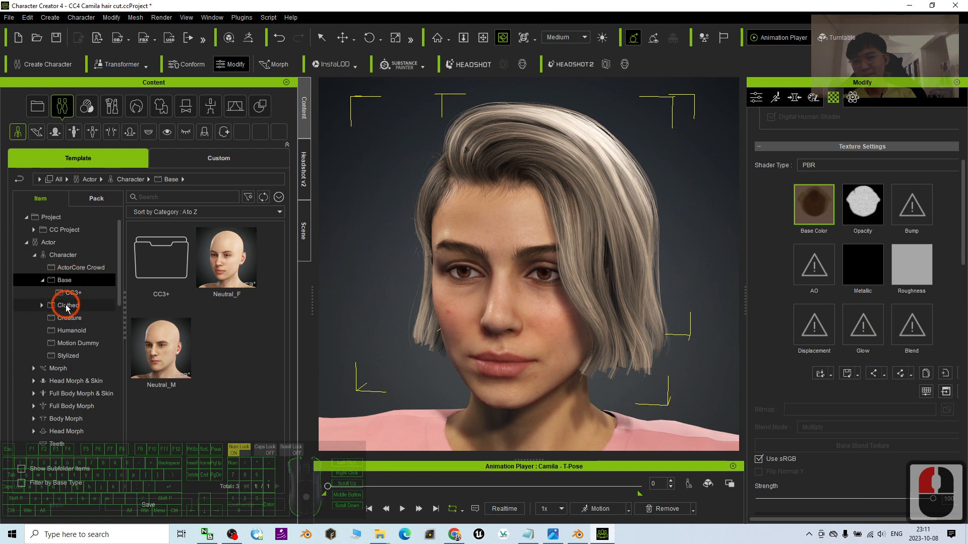
pyautogui.doubleClick(232, 261)
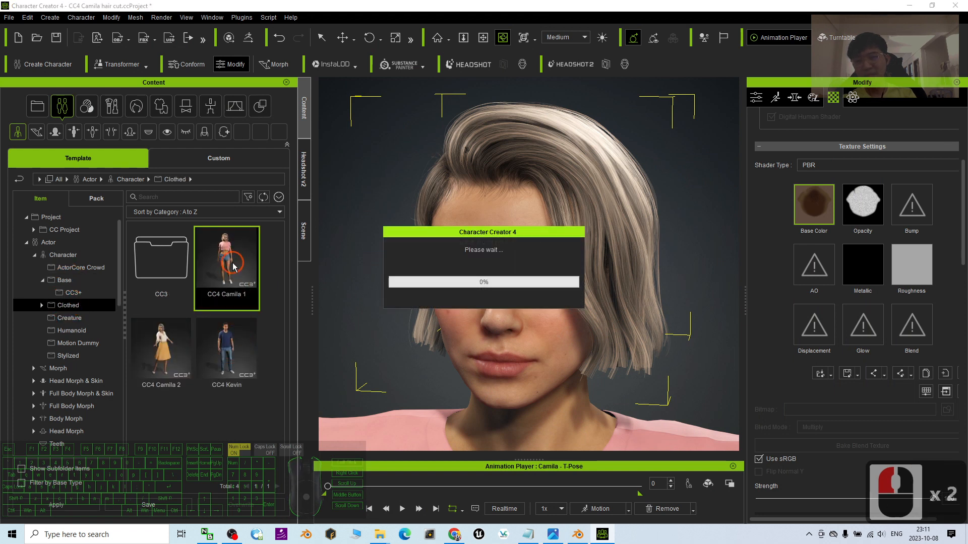
pyautogui.click(477, 287)
pyautogui.click(433, 271)
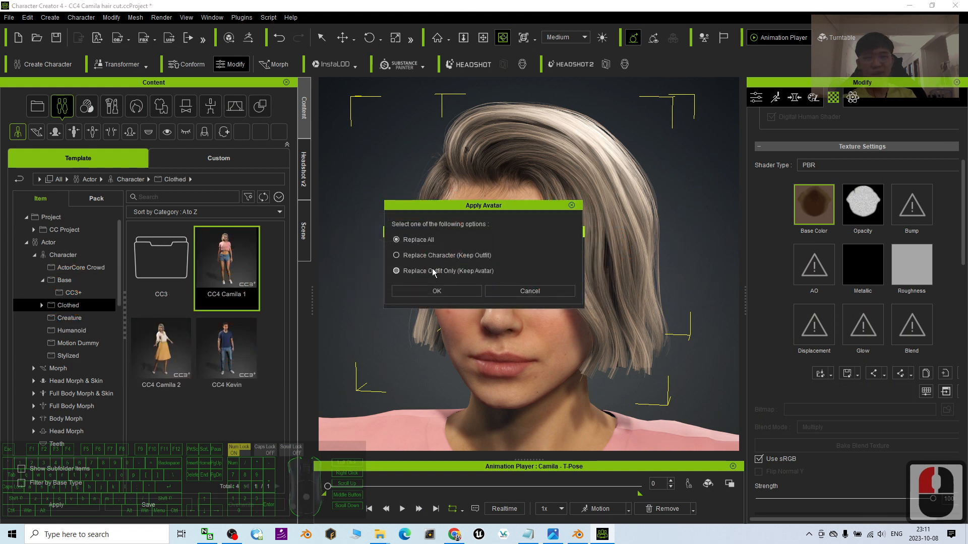
pyautogui.click(437, 291)
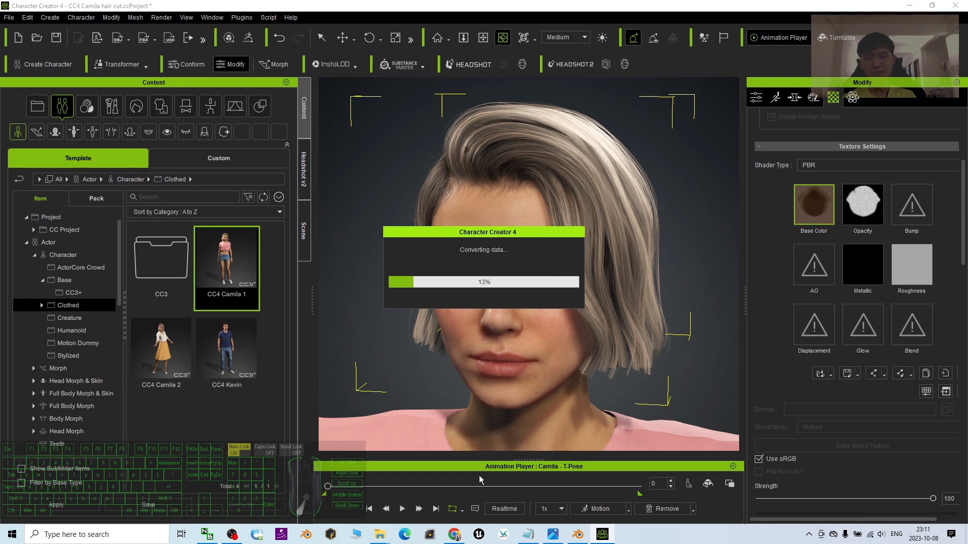
pyautogui.click(233, 535)
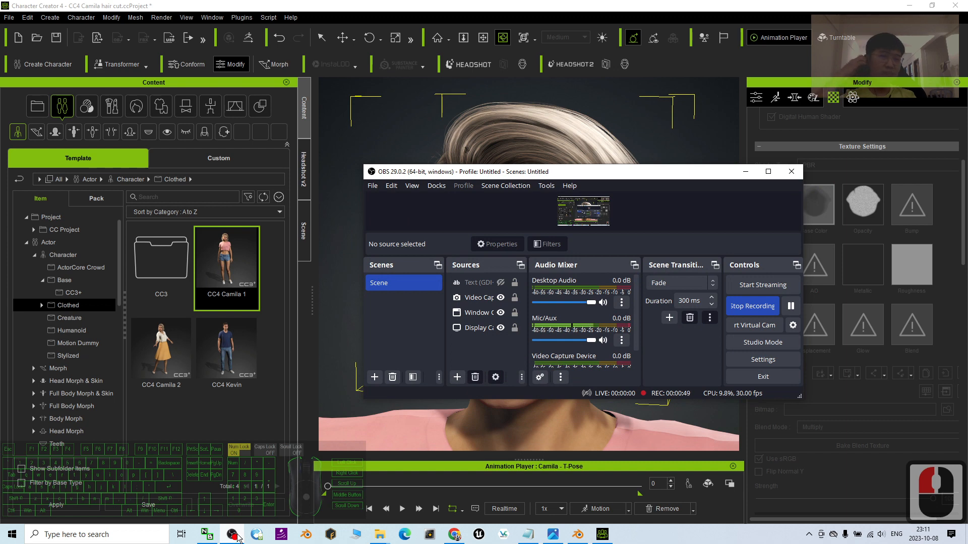
pyautogui.click(238, 537)
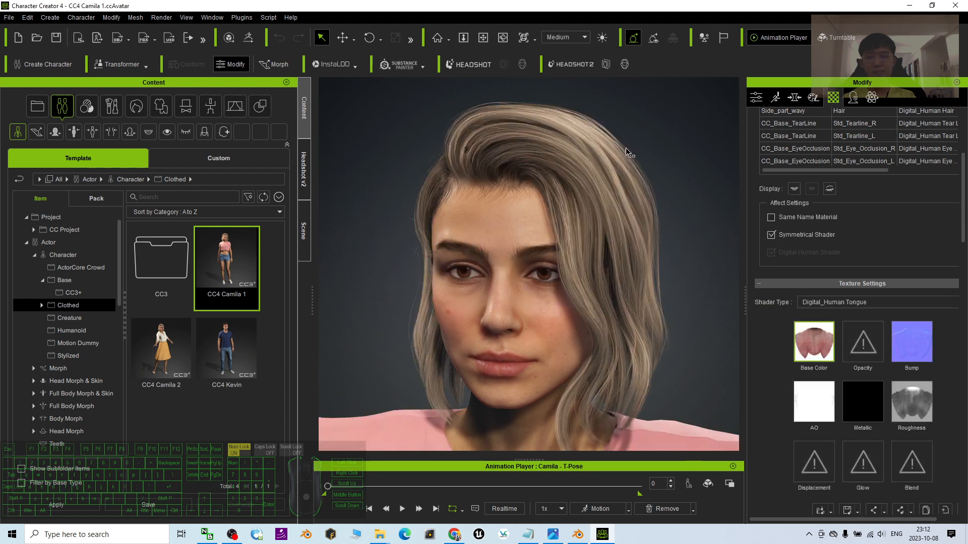
# - Examine the loaded character's hair and upper body from several angles and distances
pyautogui.scroll(-6, 636, 313)
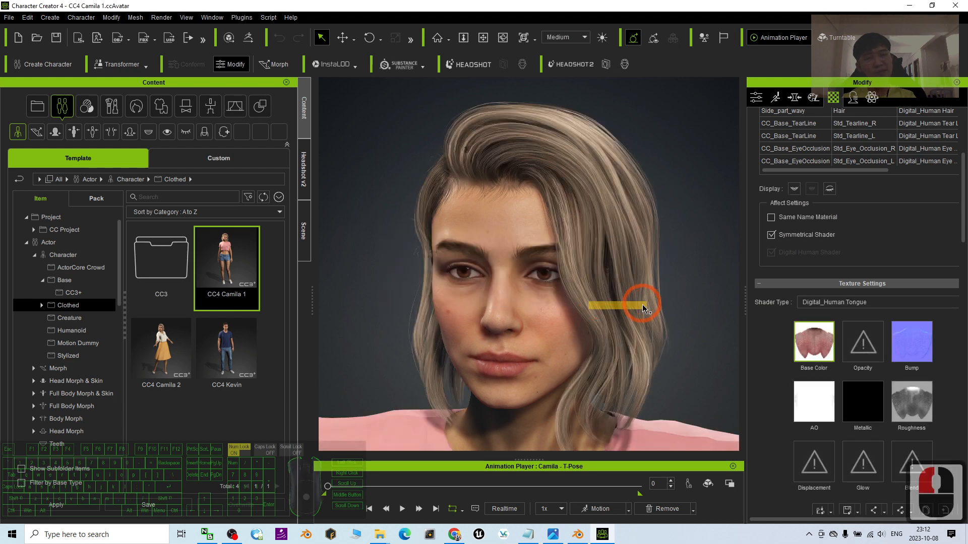
pyautogui.click(619, 329)
pyautogui.press('x')
pyautogui.moveTo(609, 320); pyautogui.dragTo(614, 244)
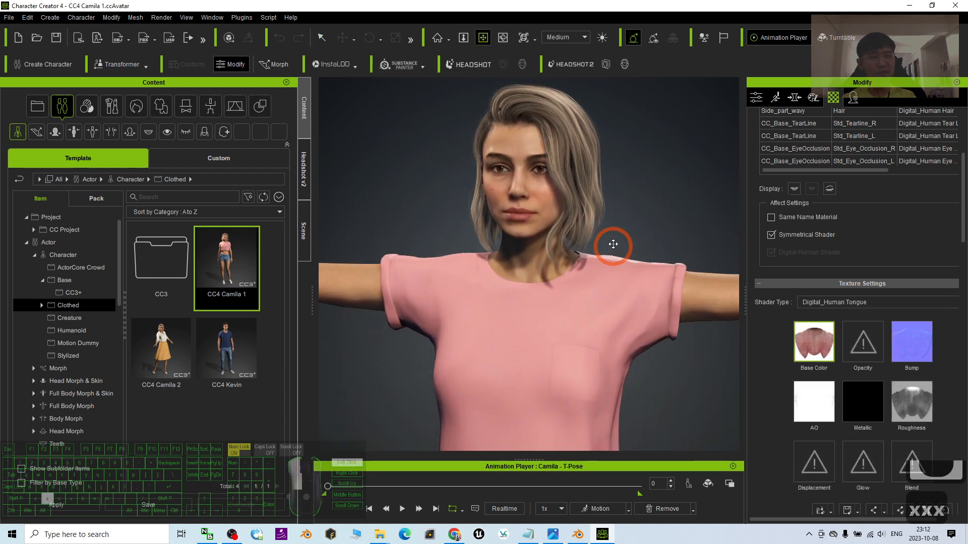
pyautogui.scroll(-10, 612, 247)
pyautogui.press('c')
pyautogui.moveTo(603, 293); pyautogui.dragTo(669, 259)
pyautogui.scroll(20, 592, 169)
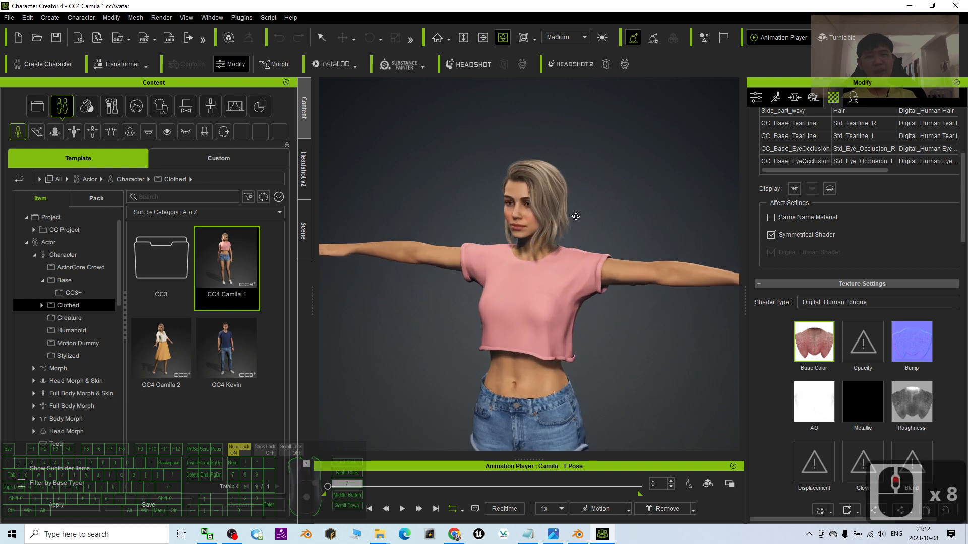
pyautogui.scroll(-6, 591, 169)
pyautogui.press('x')
pyautogui.press('c')
pyautogui.moveTo(592, 167); pyautogui.dragTo(590, 269)
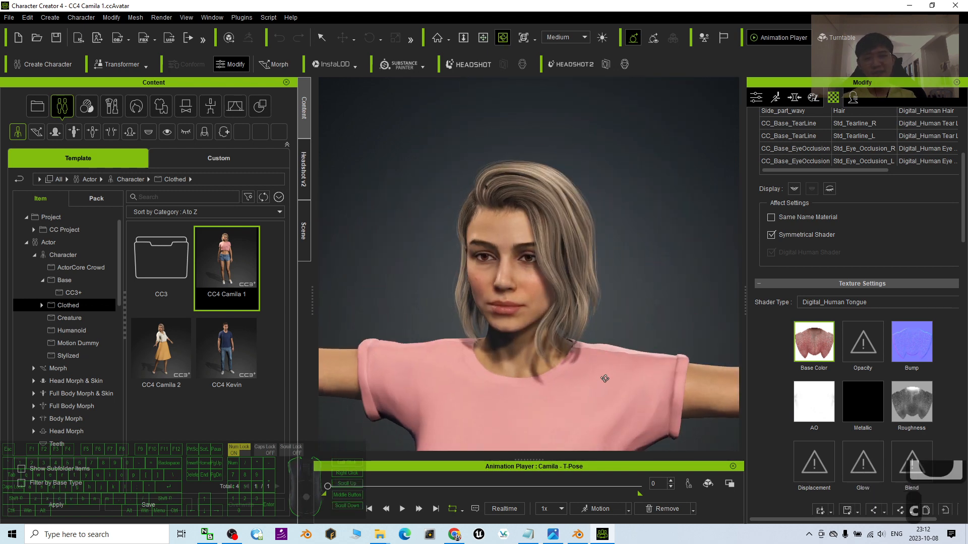
pyautogui.doubleClick(530, 309)
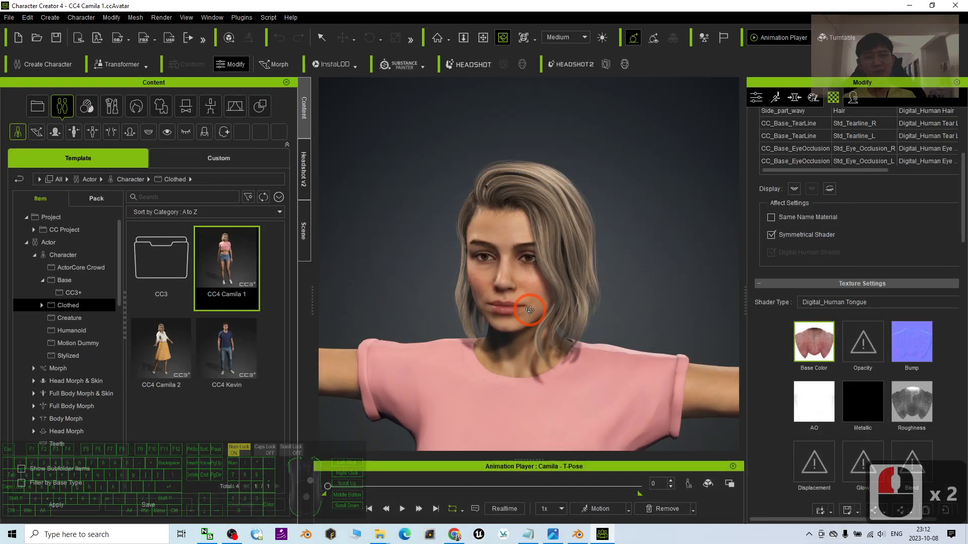
# - Set up an FBX export of the clothed character with the Blender target preset and the Mesh option
pyautogui.moveTo(341, 4); pyautogui.dragTo(520, 21)
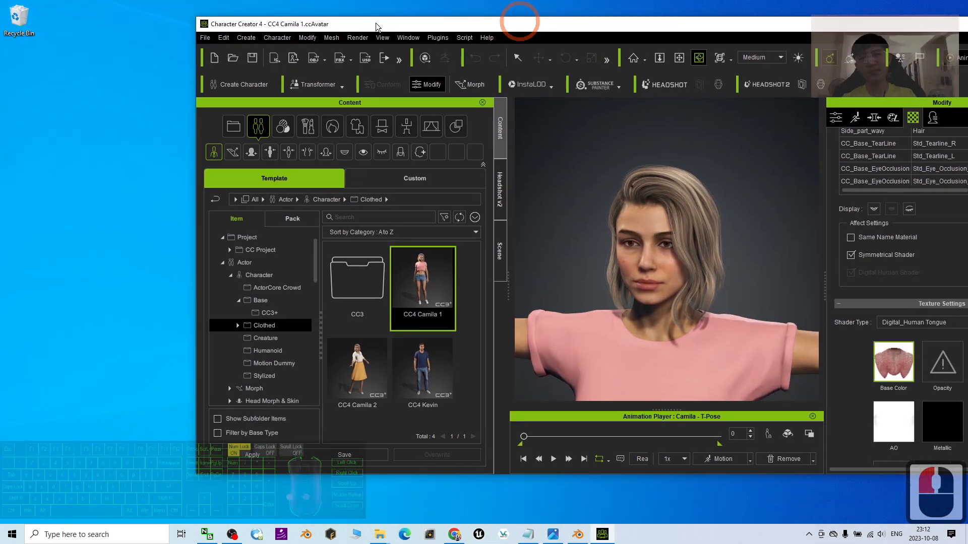
pyautogui.click(205, 37)
pyautogui.click(230, 132)
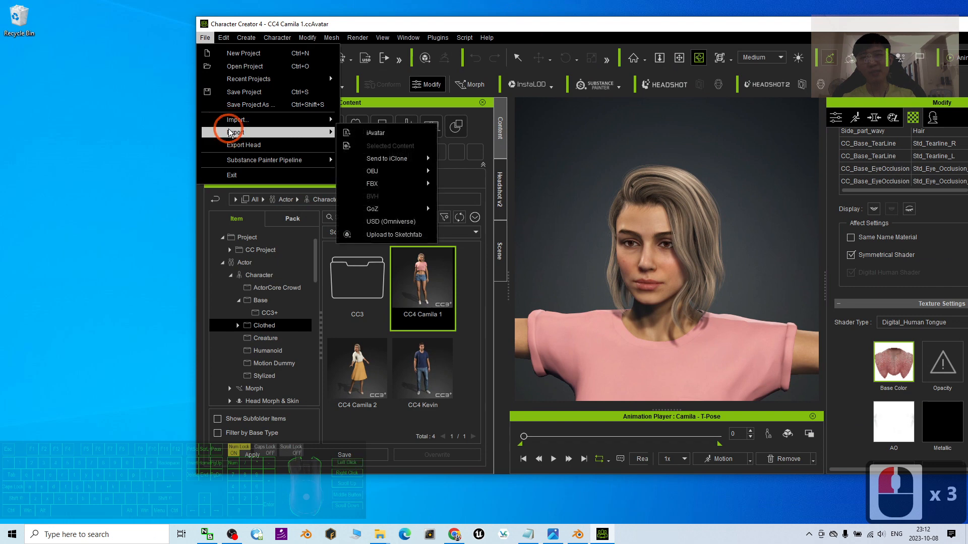
pyautogui.click(383, 183)
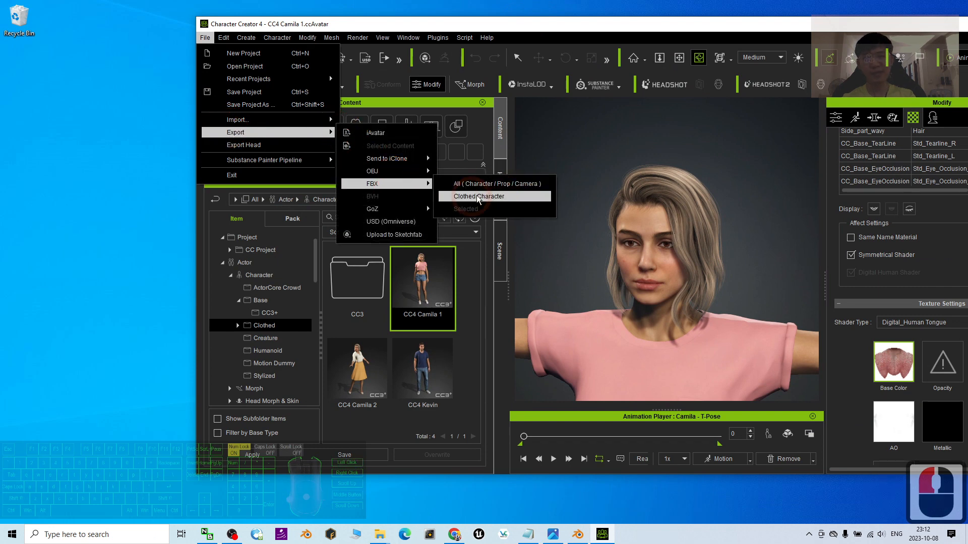
pyautogui.click(478, 197)
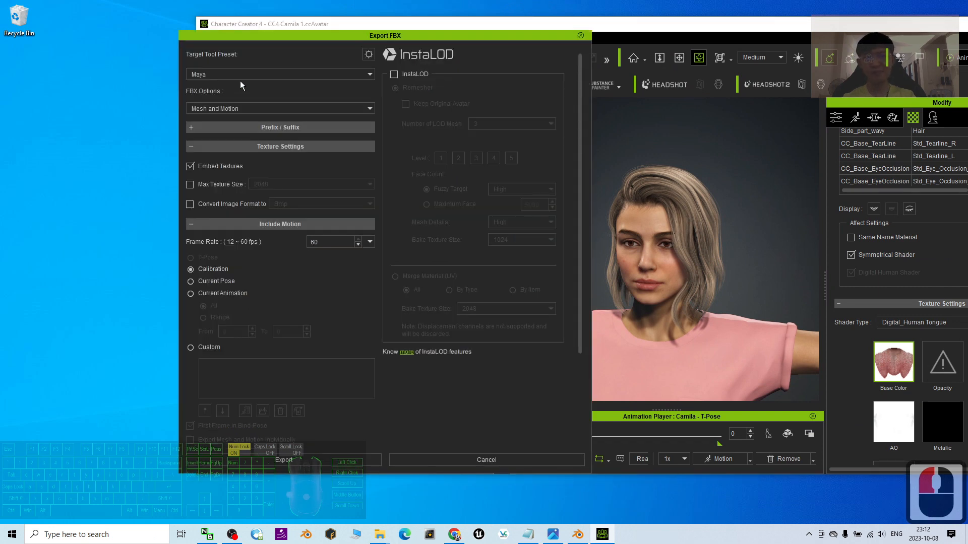
pyautogui.click(236, 75)
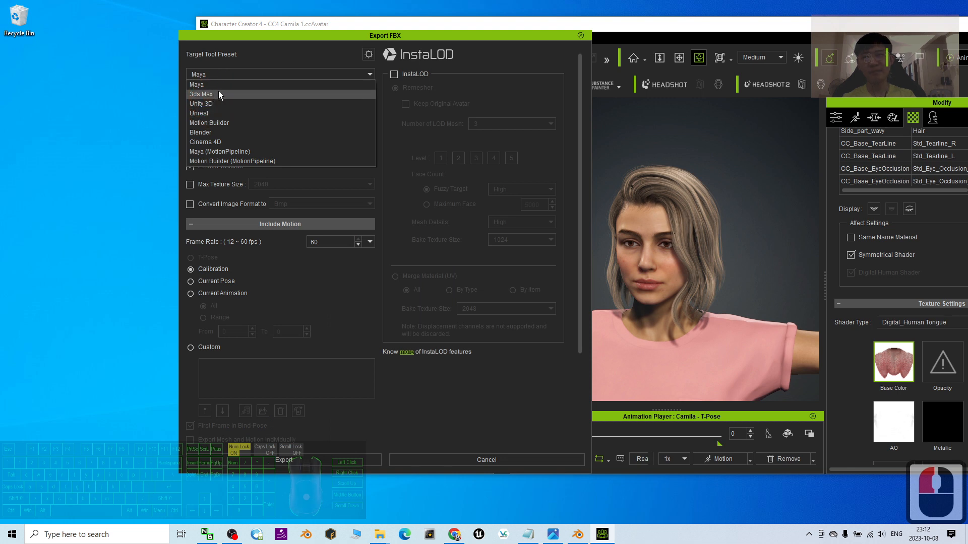
pyautogui.click(206, 132)
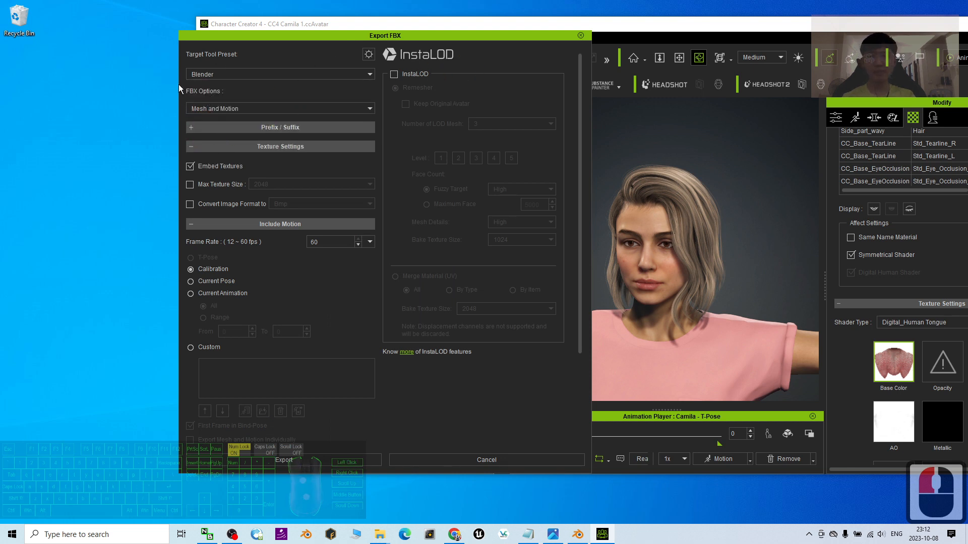
pyautogui.click(206, 109)
pyautogui.click(207, 119)
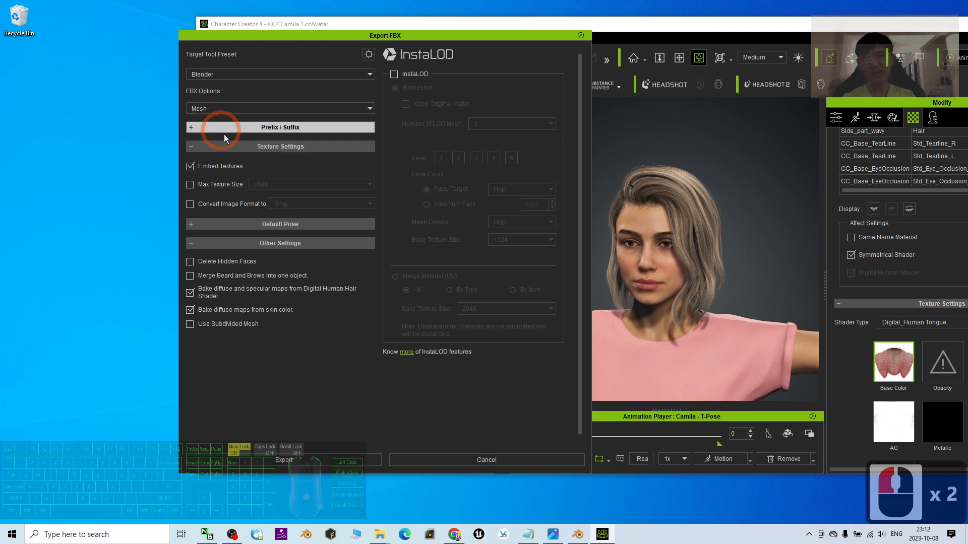
# - Proceed to saving the export and create a Desktop folder named Camila as its destination
pyautogui.click(305, 460)
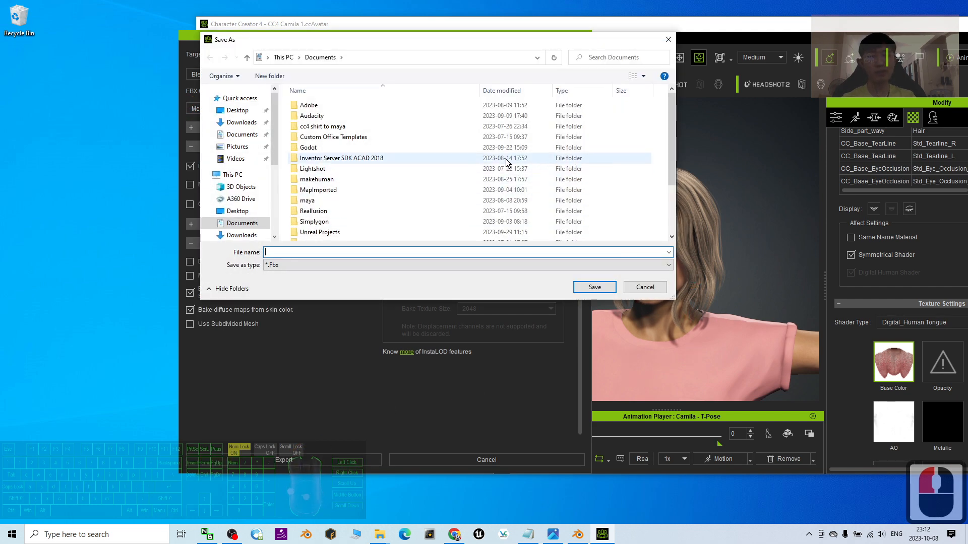
pyautogui.click(239, 110)
pyautogui.click(330, 147)
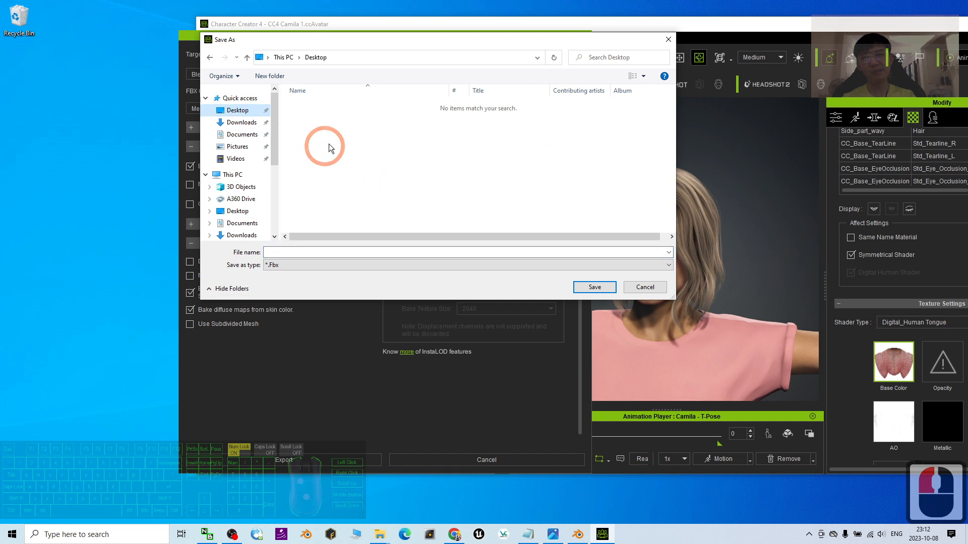
pyautogui.rightClick(352, 136)
pyautogui.moveTo(423, 241)
pyautogui.click(471, 242)
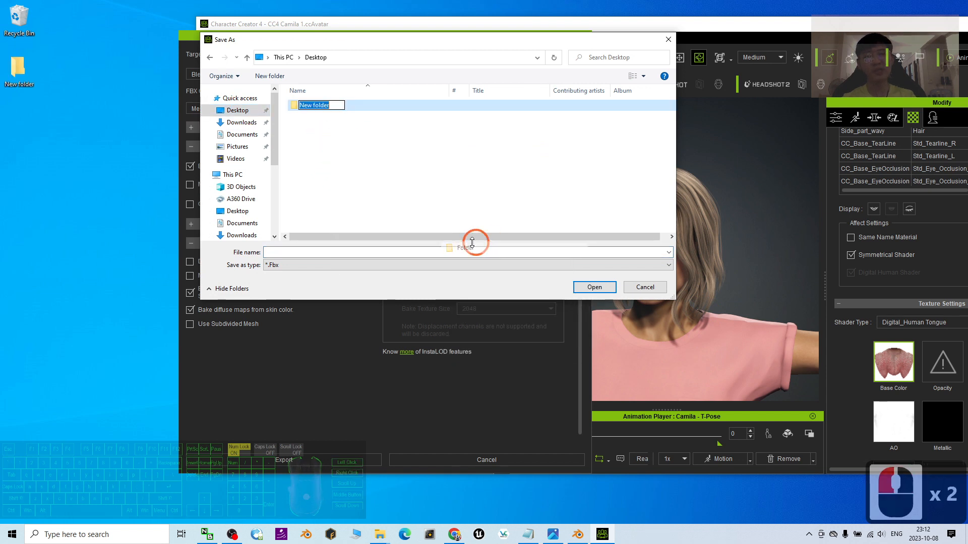
pyautogui.write('Camila')
pyautogui.press('Return')
pyautogui.press('Return')
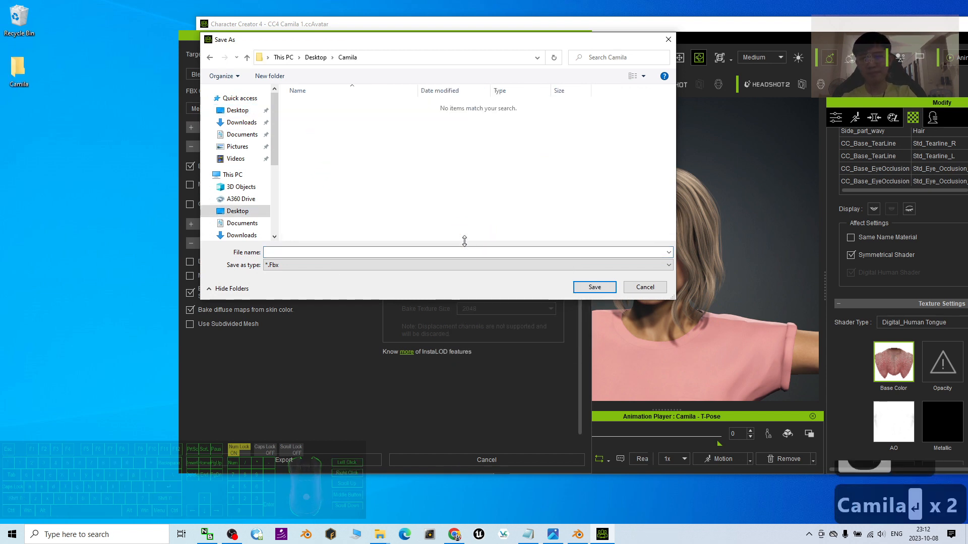
# - Export the FBX into the new folder with the file name Camila
pyautogui.click(355, 252)
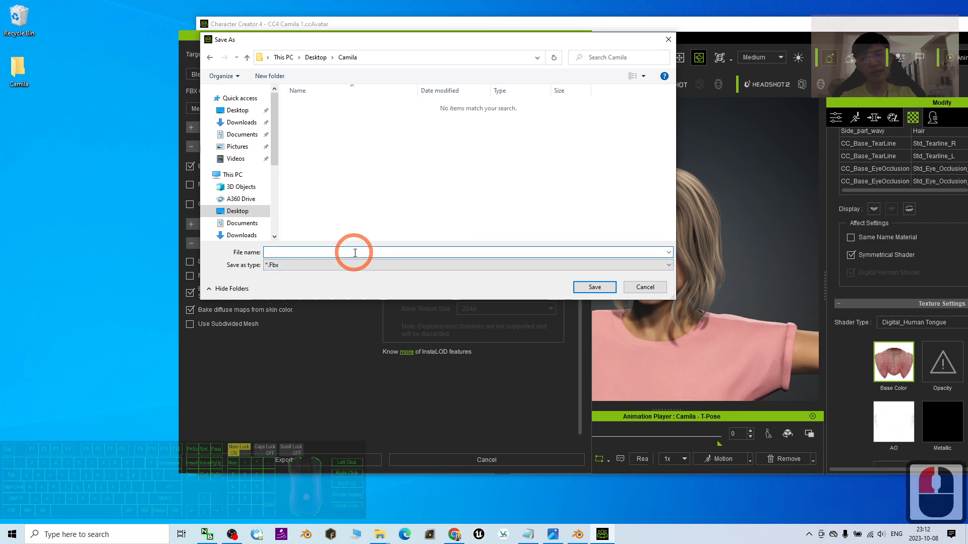
pyautogui.write('Camila')
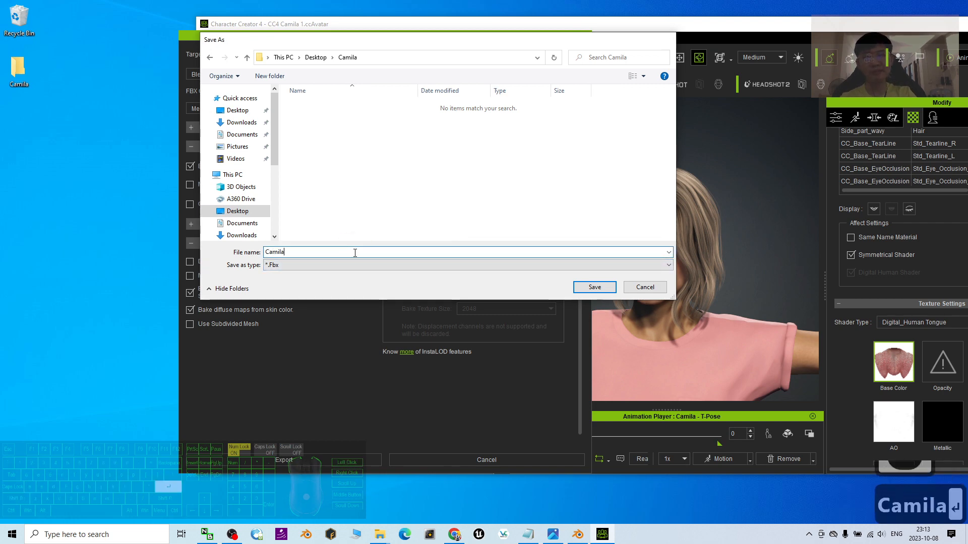
pyautogui.press('Return')
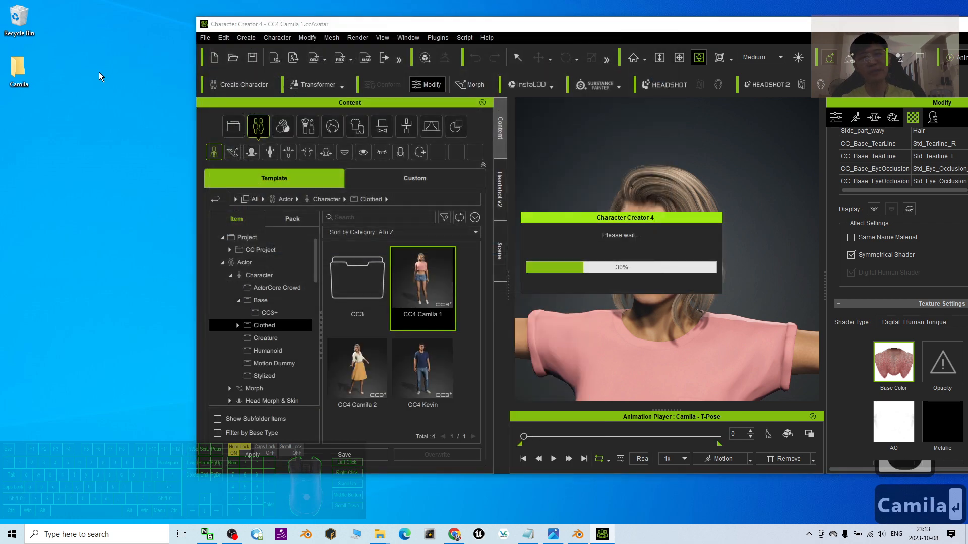
# - Open the Camila folder from the desktop, place its window beside the program and select Camila.Fbx
pyautogui.doubleClick(19, 68)
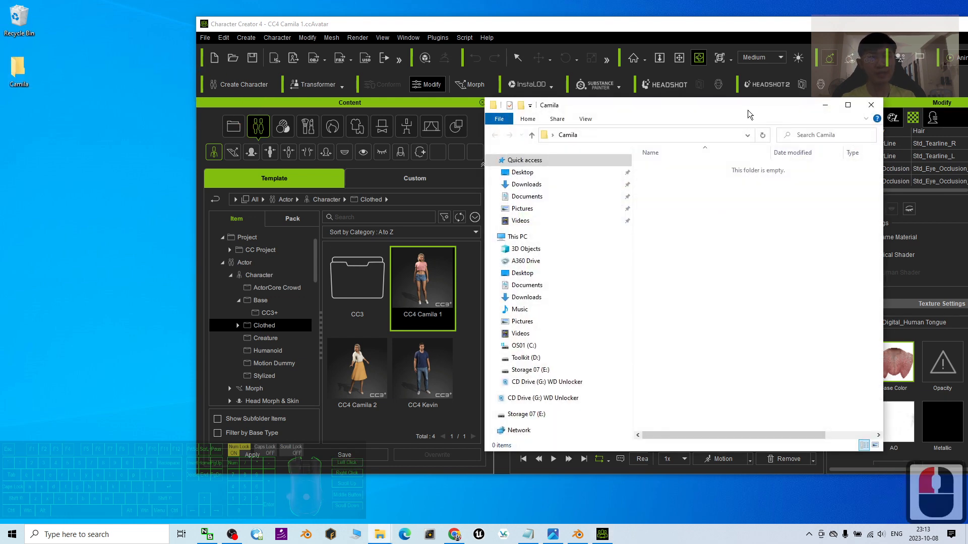
pyautogui.moveTo(749, 115); pyautogui.dragTo(303, 110)
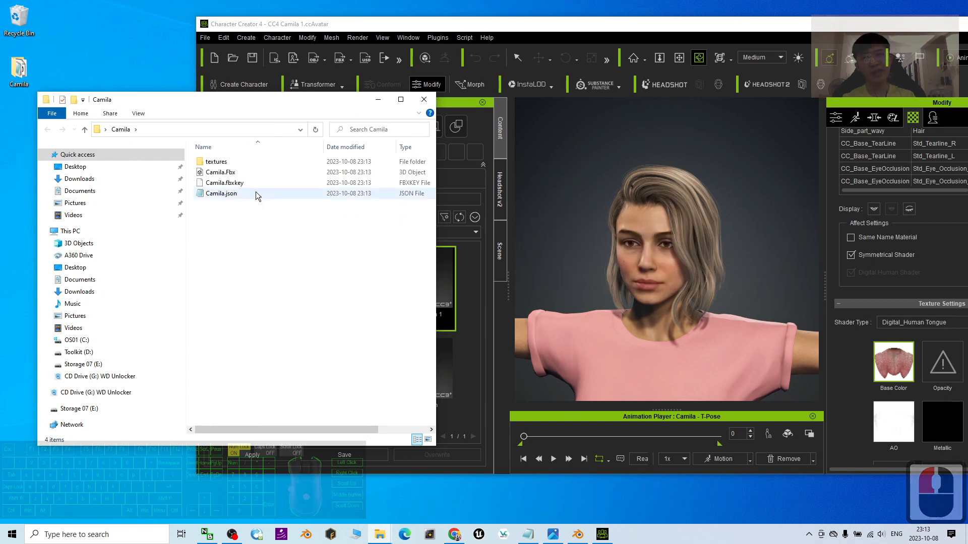
pyautogui.click(244, 173)
# - Switch to Blender, shrink its window beside the folder and delete all default objects from the scene
pyautogui.click(577, 535)
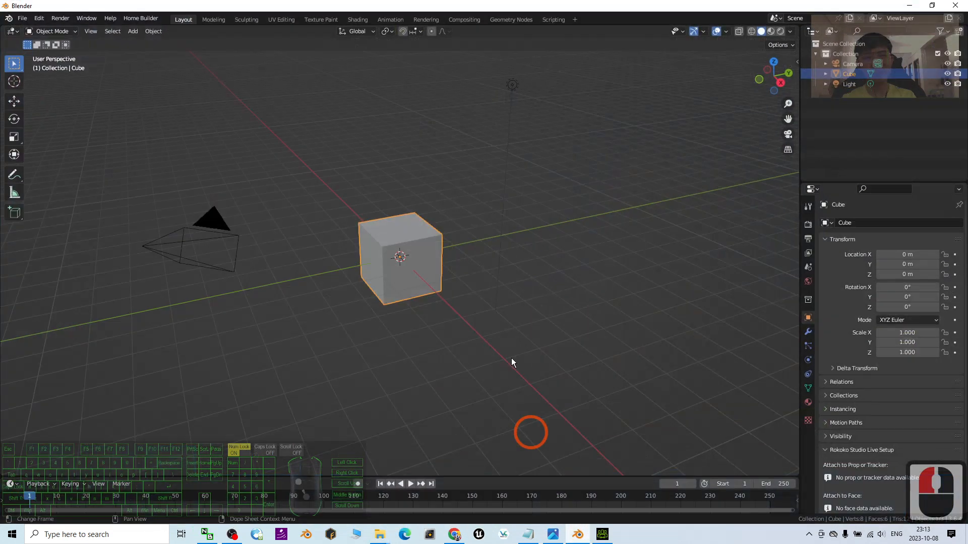
pyautogui.moveTo(299, 3); pyautogui.dragTo(480, 58)
pyautogui.click(458, 200)
pyautogui.click(417, 168)
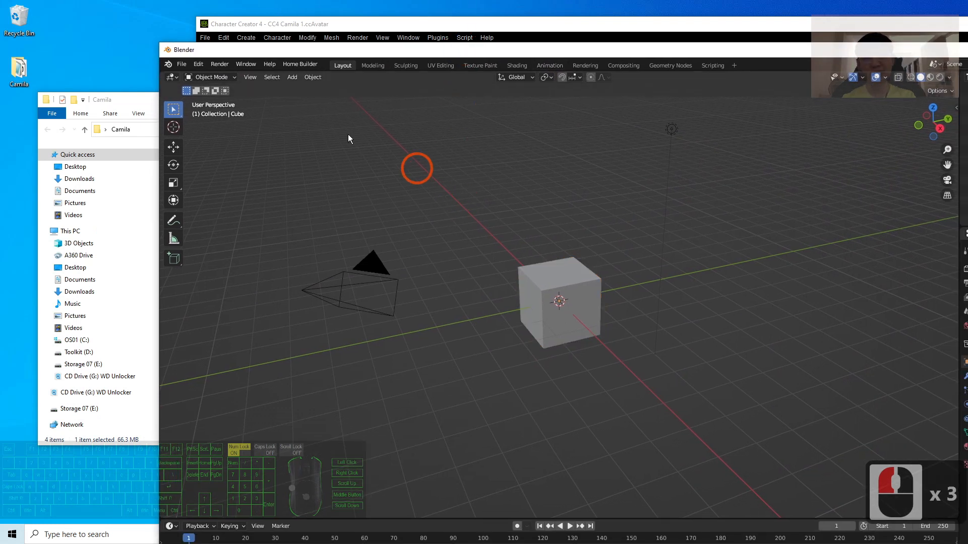
pyautogui.click(235, 94)
pyautogui.click(466, 204)
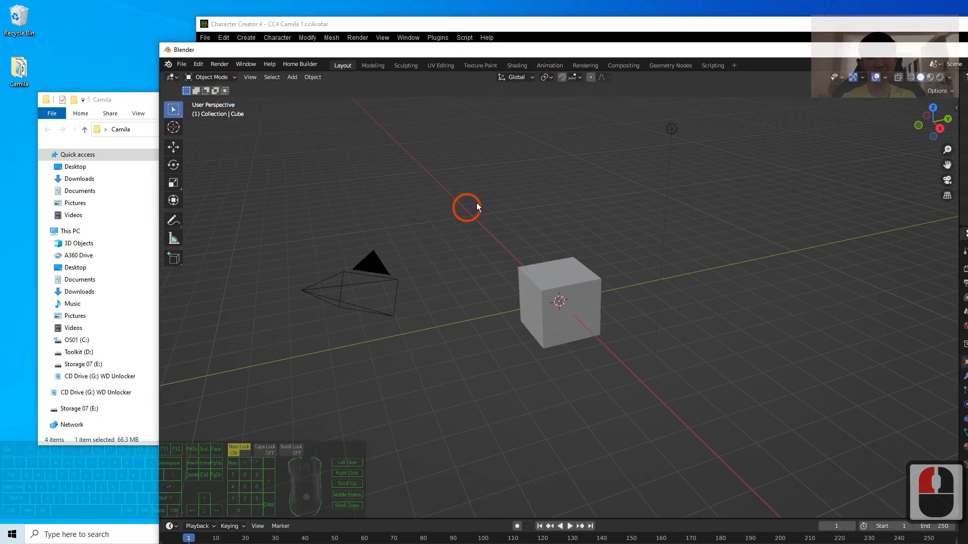
pyautogui.click(499, 180)
pyautogui.click(439, 232)
pyautogui.press('a')
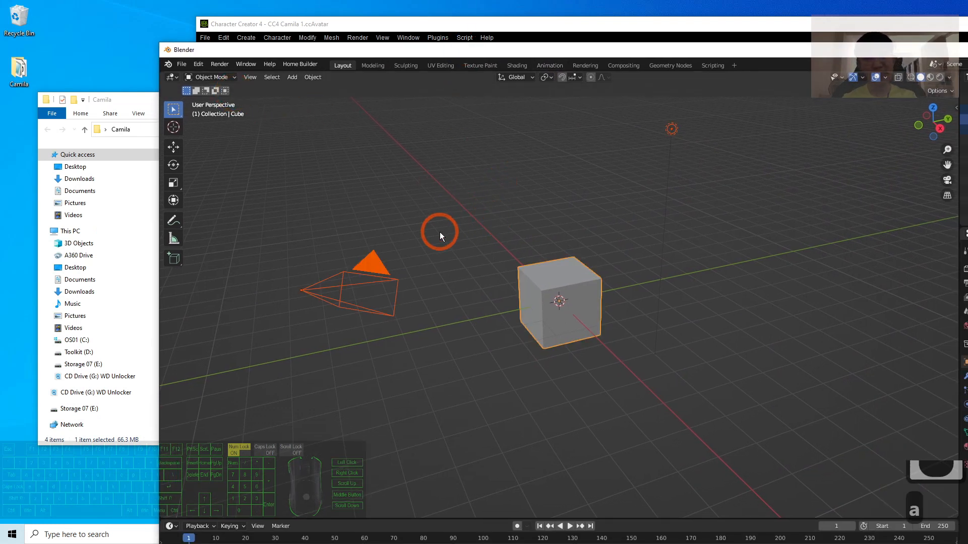
pyautogui.press('Delete')
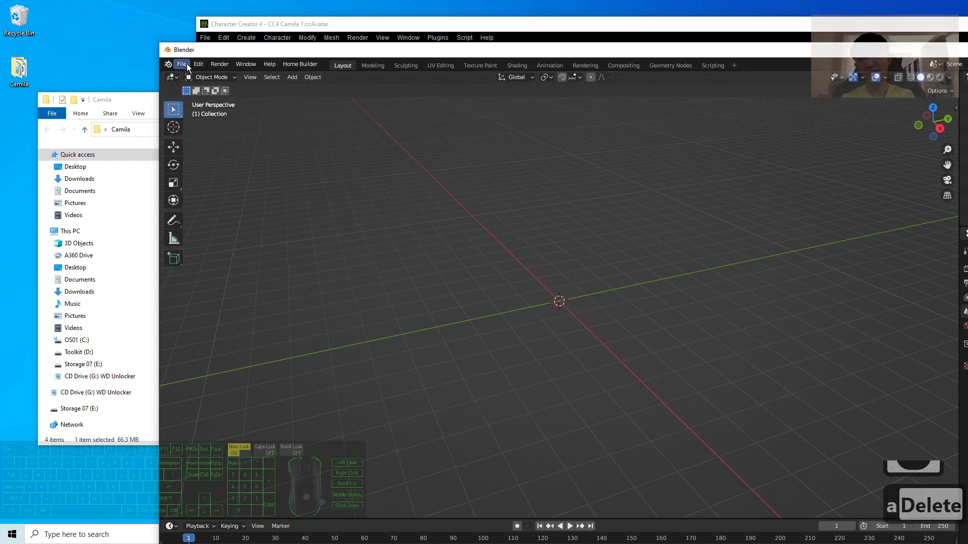
# - Import Camila.Fbx as FBX, reaching its folder with the path C:\Users\user\Desktop\Camila copied from the file window
pyautogui.click(181, 64)
pyautogui.moveTo(208, 200)
pyautogui.click(335, 320)
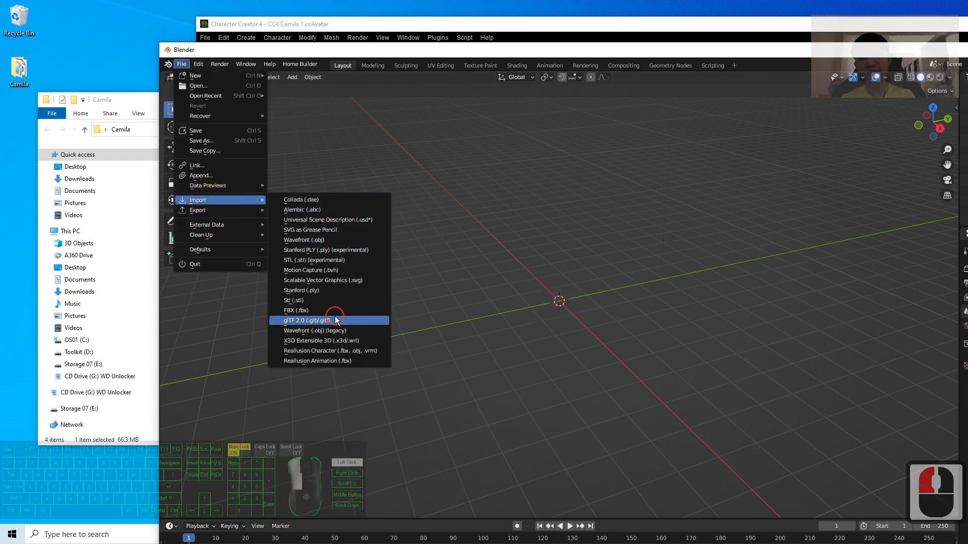
pyautogui.click(333, 309)
pyautogui.click(114, 94)
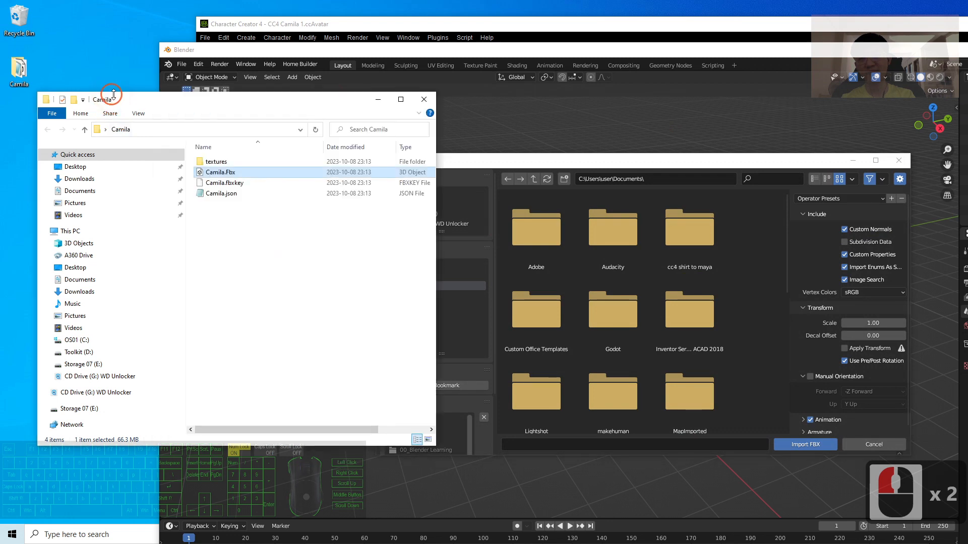
pyautogui.click(201, 132)
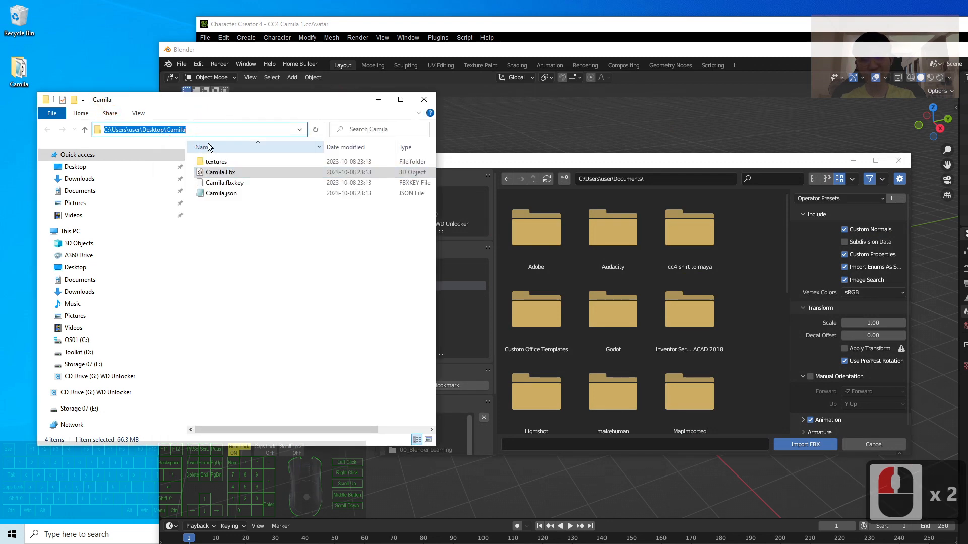
pyautogui.hotkey('ctrl', 'c')
pyautogui.click(665, 180)
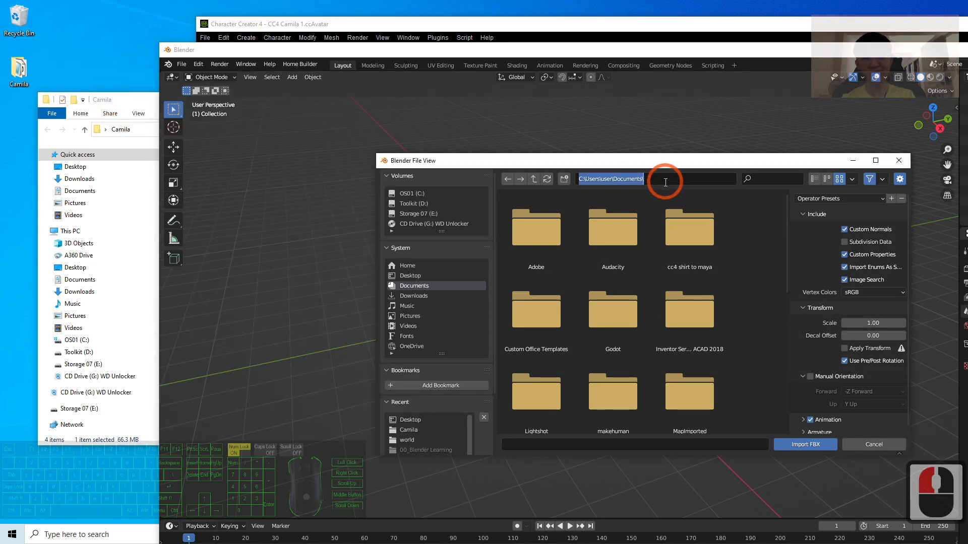
pyautogui.hotkey('ctrl', 'v')
pyautogui.press('Return')
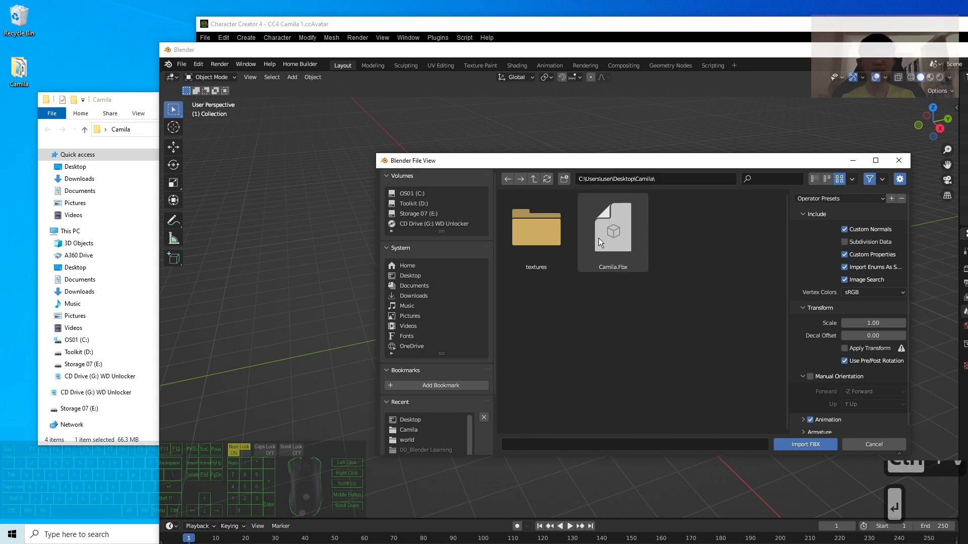
pyautogui.doubleClick(616, 228)
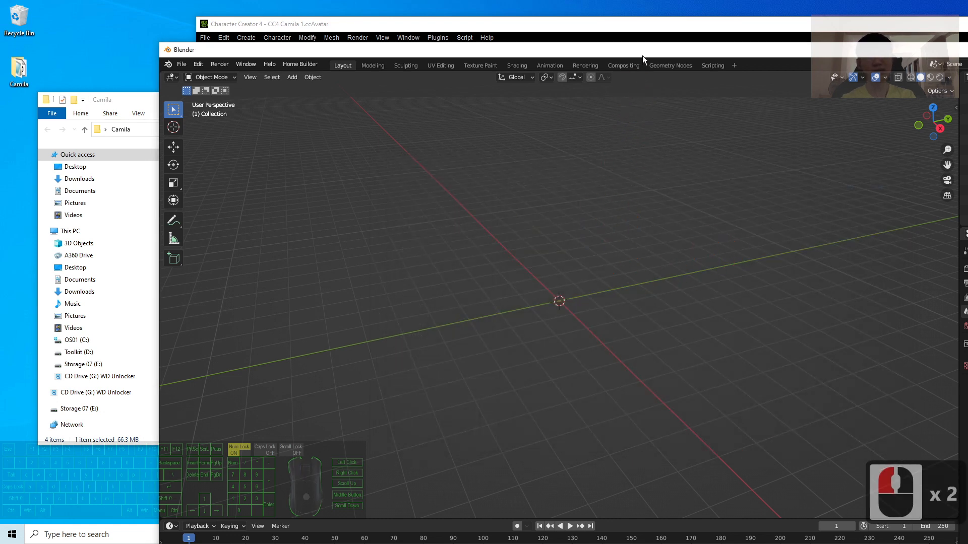
# - Maximize the Blender window and display the imported character's upper body in Material Preview shading
pyautogui.click(597, 57)
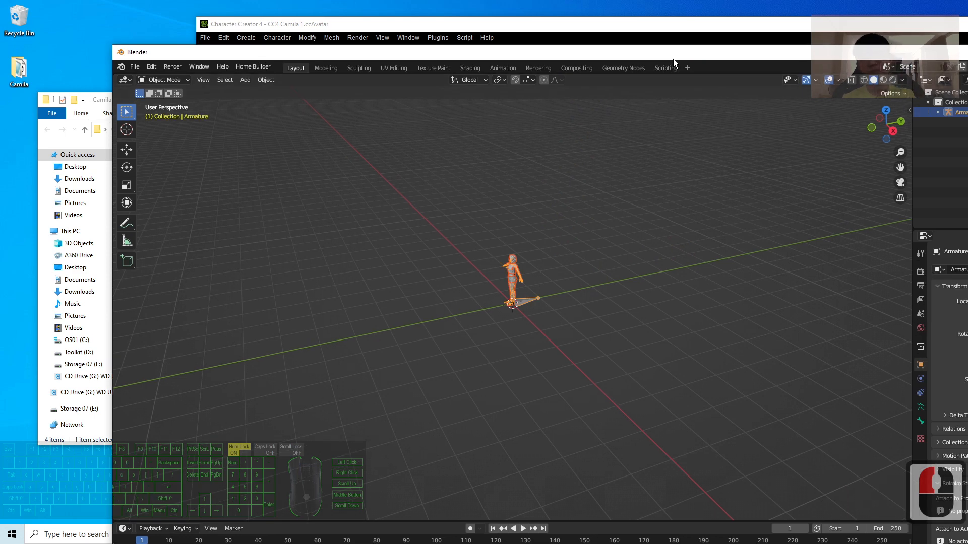
pyautogui.doubleClick(673, 59)
pyautogui.scroll(8, 416, 186)
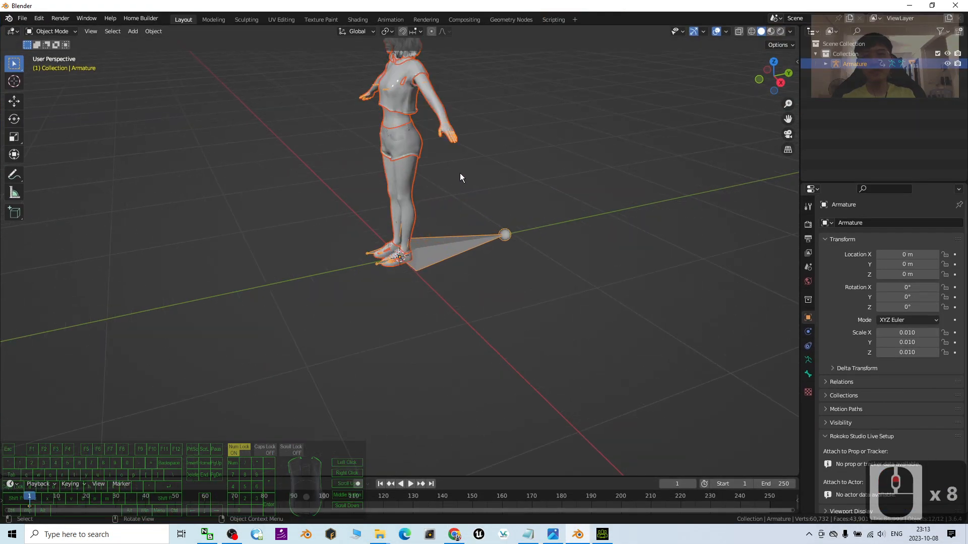
pyautogui.keyDown('shift'); pyautogui.moveTo(493, 185); pyautogui.dragTo(499, 269, button='middle'); pyautogui.keyUp('shift')
pyautogui.click(769, 33)
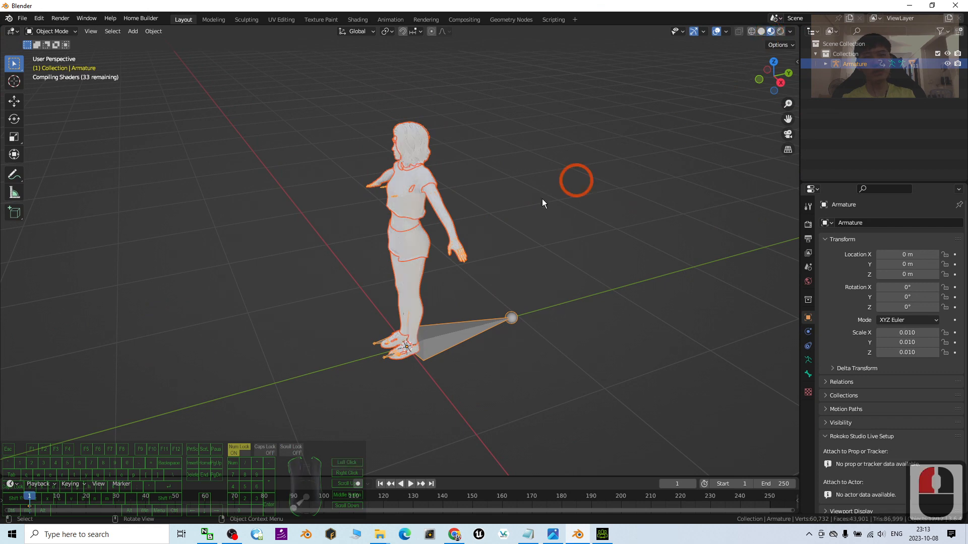
pyautogui.scroll(4, 526, 228)
pyautogui.moveTo(525, 267); pyautogui.dragTo(546, 322, button='middle')
pyautogui.scroll(3, 546, 322)
# - Clear the selection of the whole character and select only its hair mesh, Side_part_wavy
pyautogui.click(478, 155)
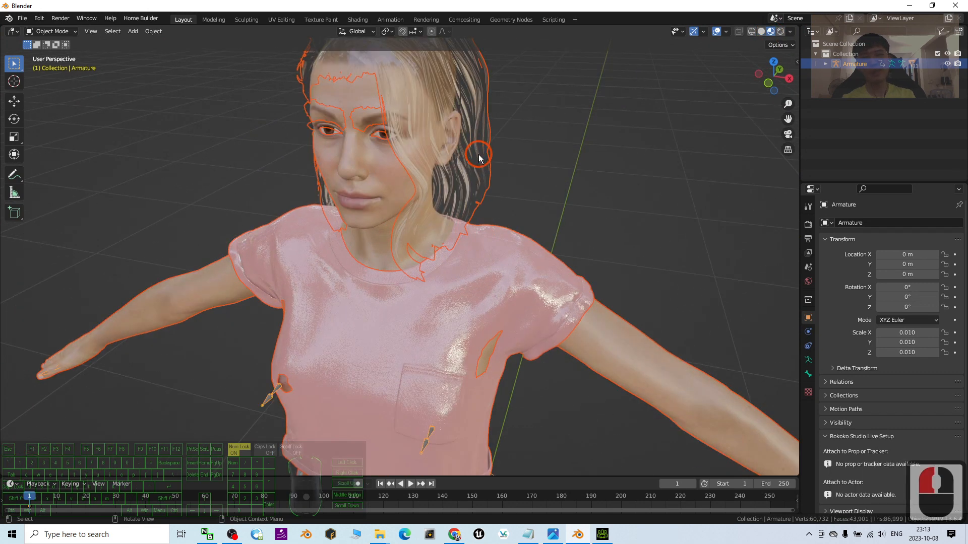
pyautogui.press('x')
pyautogui.click(602, 119)
pyautogui.keyDown('shift'); pyautogui.moveTo(613, 157); pyautogui.dragTo(594, 240, button='middle'); pyautogui.keyUp('shift')
pyautogui.moveTo(650, 259); pyautogui.dragTo(662, 253, button='middle')
pyautogui.click(535, 192)
pyautogui.click(534, 192)
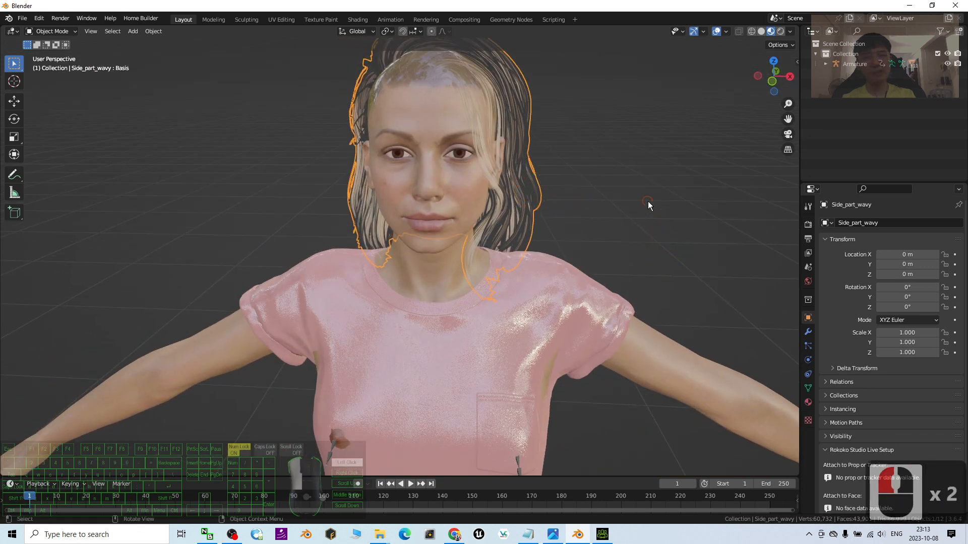
pyautogui.click(564, 202)
pyautogui.click(525, 201)
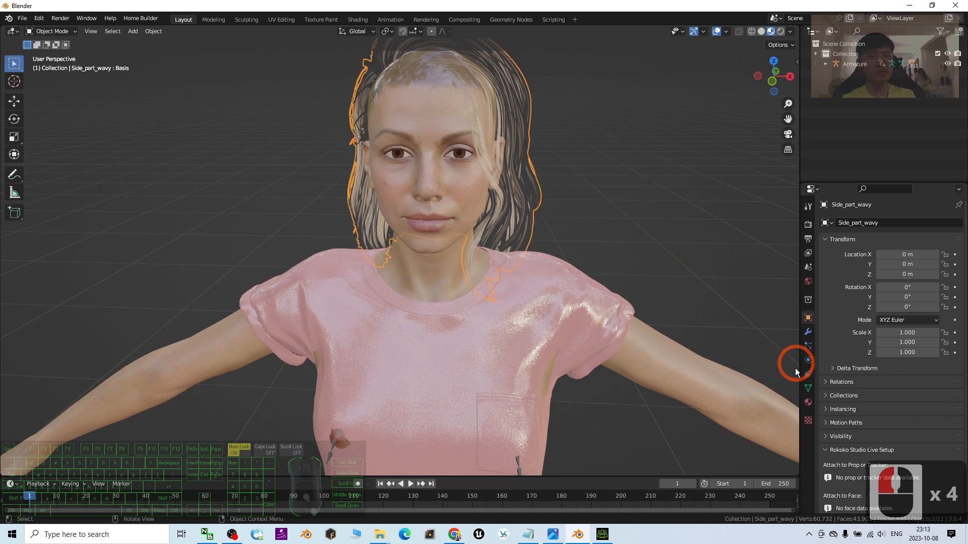
# - Set the blend mode of the hair's Hair_Transparency material to Alpha Hashed
pyautogui.click(808, 402)
pyautogui.click(847, 235)
pyautogui.click(849, 237)
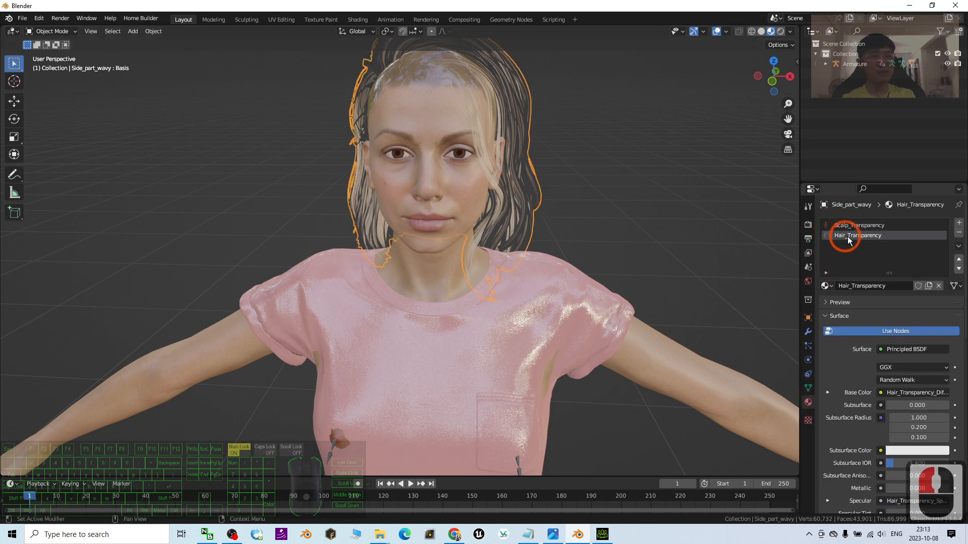
pyautogui.scroll(-14, 916, 327)
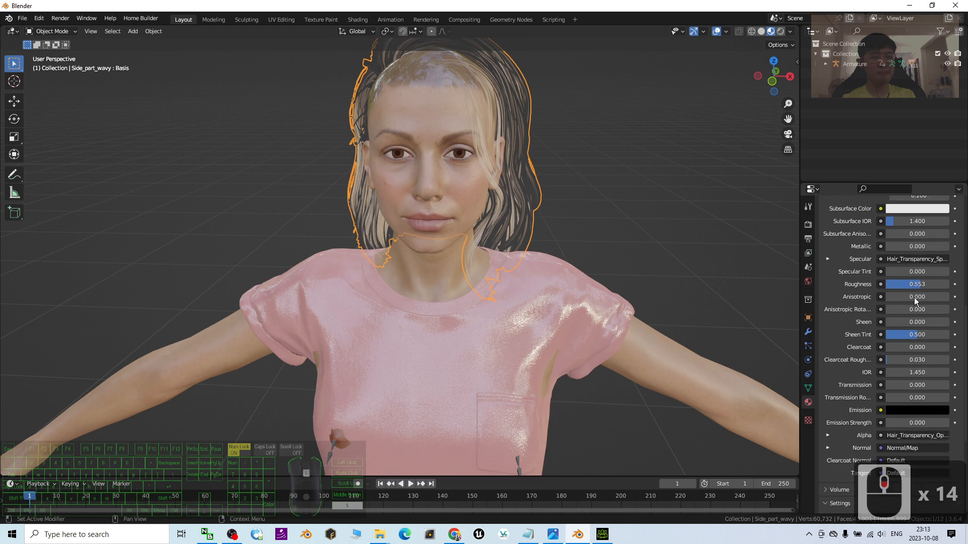
pyautogui.scroll(-8, 913, 299)
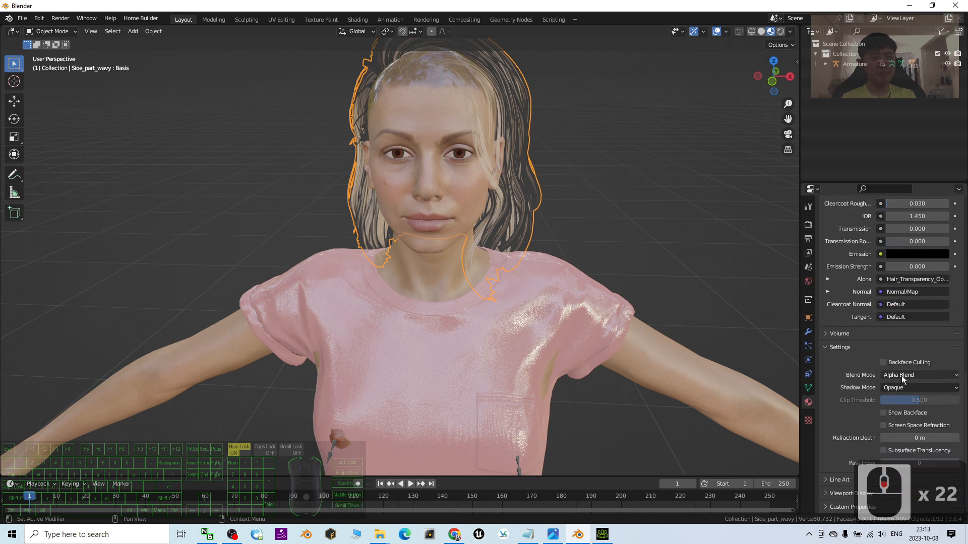
pyautogui.click(901, 376)
pyautogui.click(917, 408)
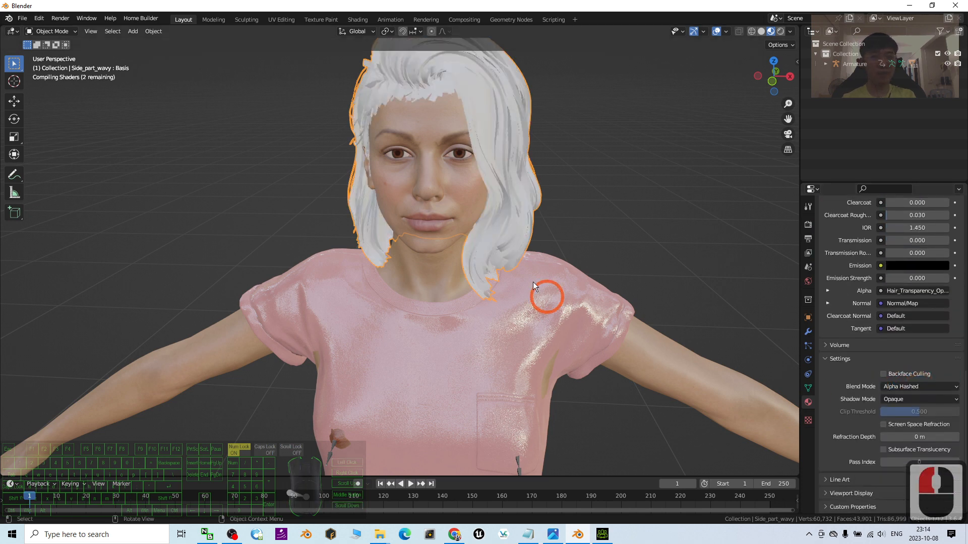
pyautogui.moveTo(645, 189); pyautogui.dragTo(515, 193, button='middle')
pyautogui.moveTo(628, 215); pyautogui.dragTo(564, 283, button='middle')
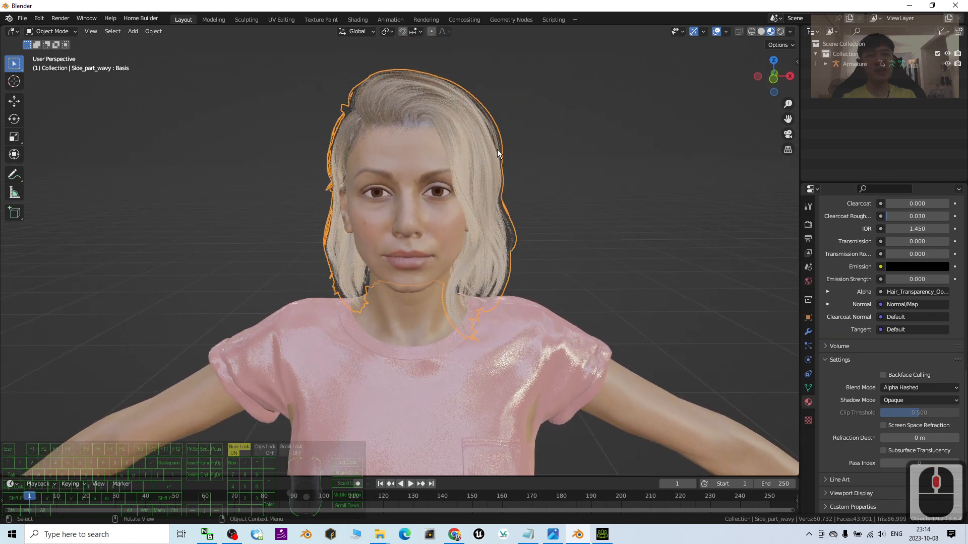
# - View the hair and head from the front in orthographic projection and switch to wireframe display
pyautogui.click(487, 149)
pyautogui.click(773, 77)
pyautogui.scroll(6, 548, 120)
pyautogui.scroll(-2, 588, 123)
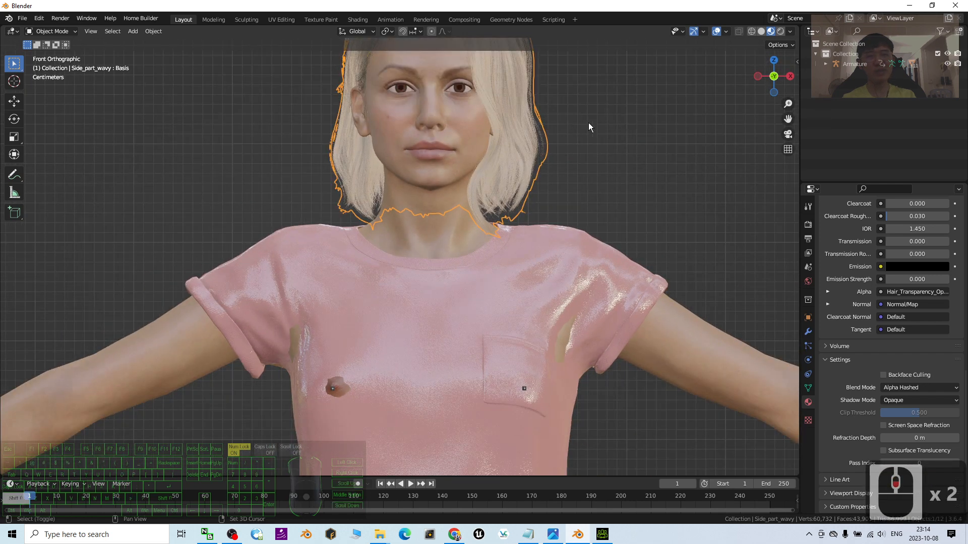
pyautogui.scroll(2, 603, 214)
pyautogui.keyDown('shift'); pyautogui.moveTo(602, 215); pyautogui.dragTo(589, 274, button='middle'); pyautogui.keyUp('shift')
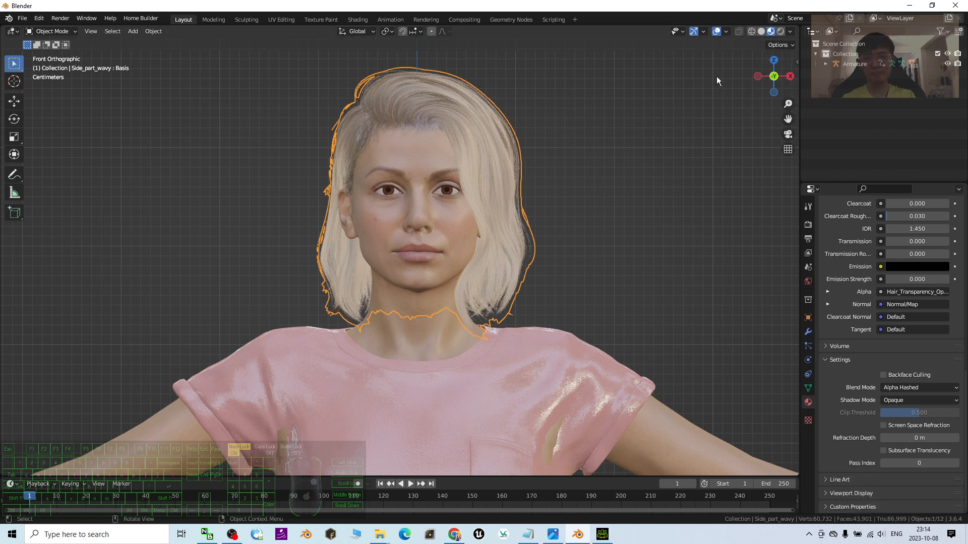
pyautogui.click(752, 31)
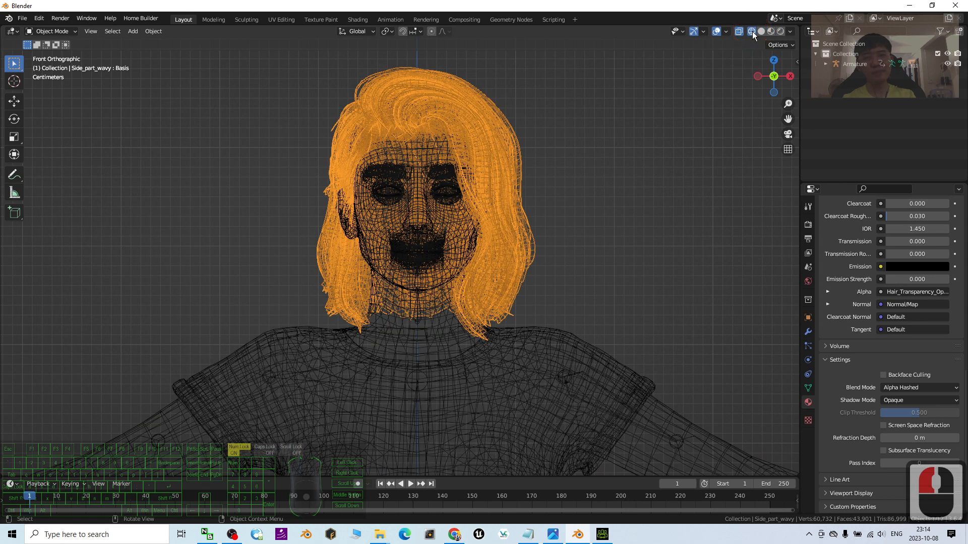
# - In Edit Mode, box-select all hair vertices from mouth level down to the shoulders and delete their faces
pyautogui.click(50, 32)
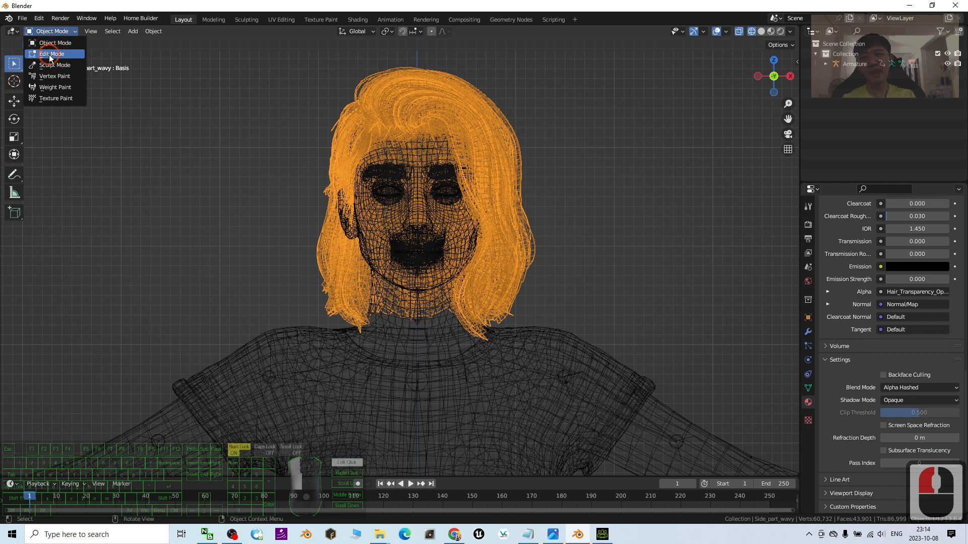
pyautogui.click(50, 50)
pyautogui.click(594, 301)
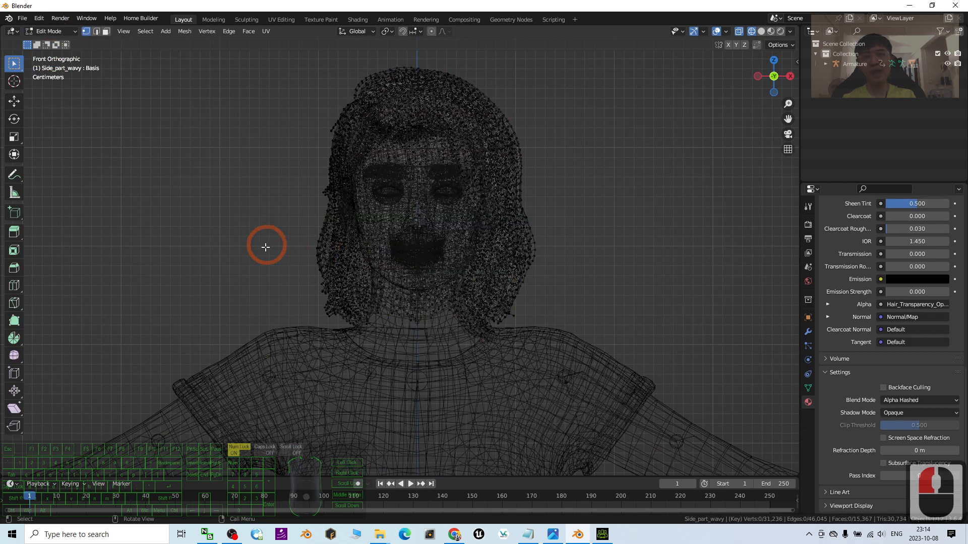
pyautogui.moveTo(269, 246); pyautogui.dragTo(631, 366)
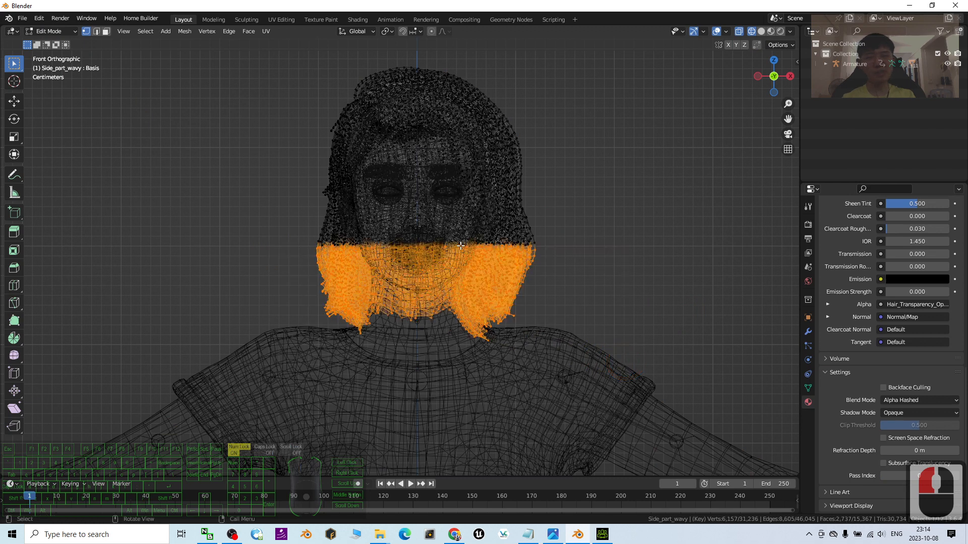
pyautogui.rightClick(492, 277)
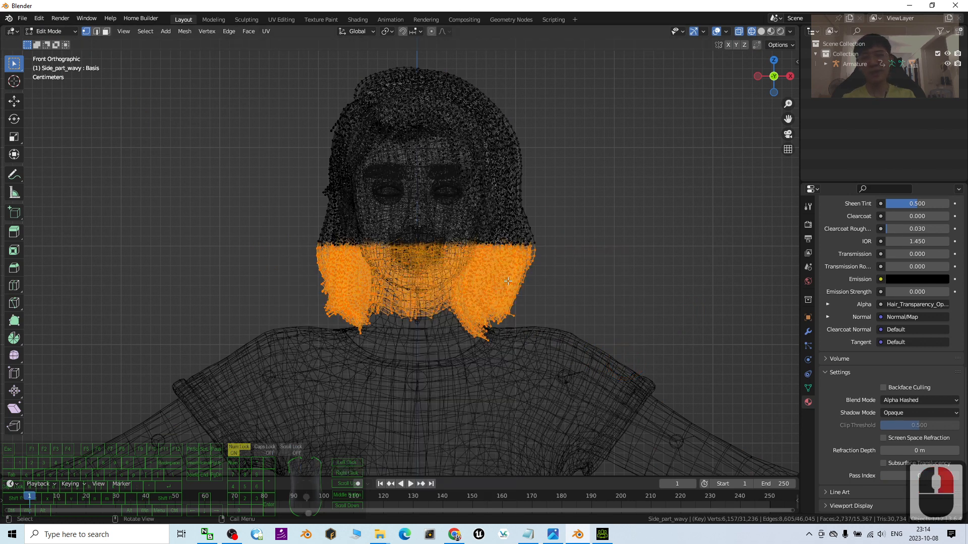
pyautogui.press('Delete')
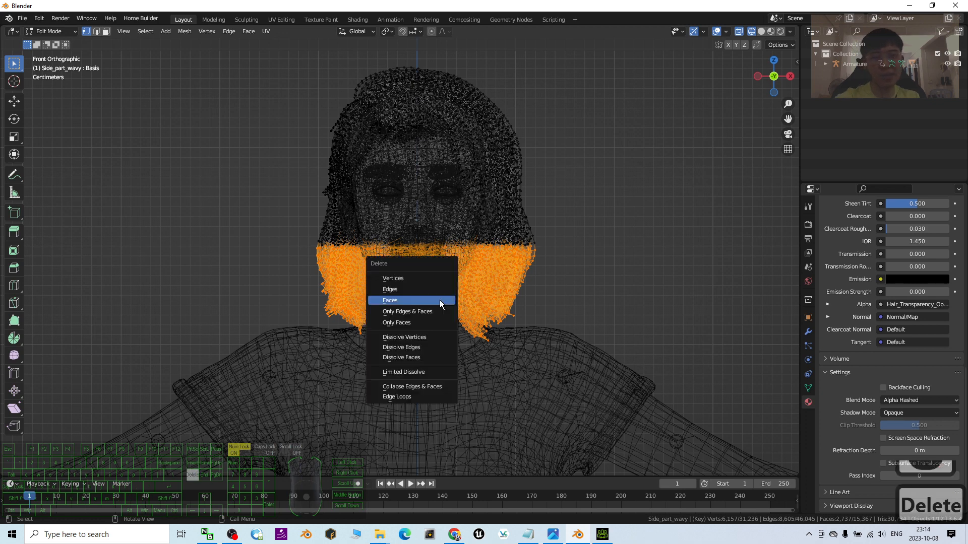
pyautogui.click(407, 300)
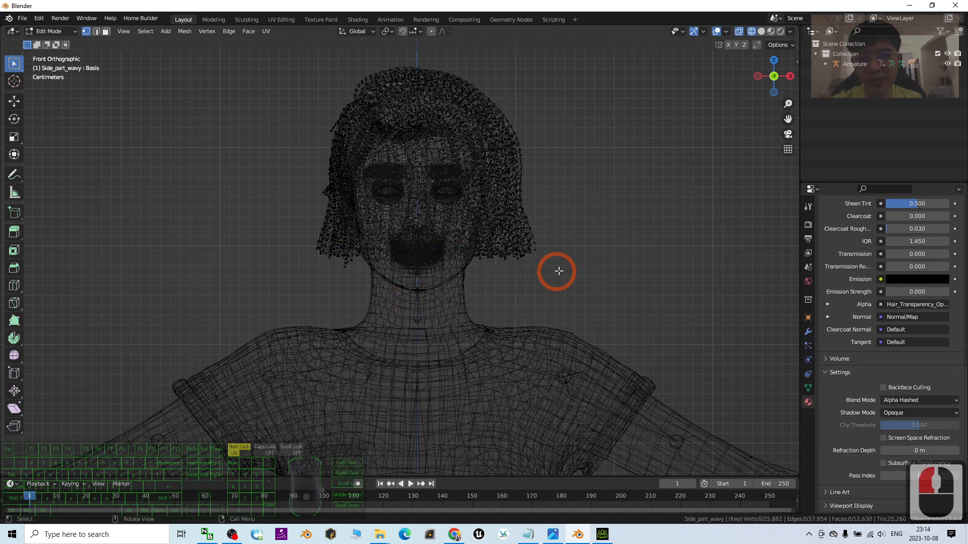
# - Return the shortened hair to Material Preview shading and switch back to Object Mode
pyautogui.scroll(2, 581, 281)
pyautogui.moveTo(668, 260); pyautogui.dragTo(600, 259, button='middle')
pyautogui.scroll(-11, 602, 265)
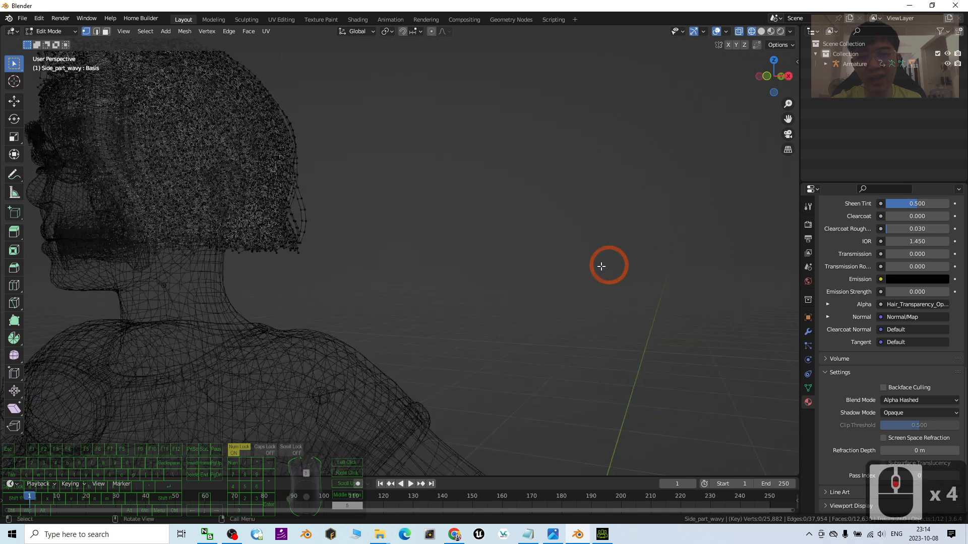
pyautogui.scroll(3, 451, 247)
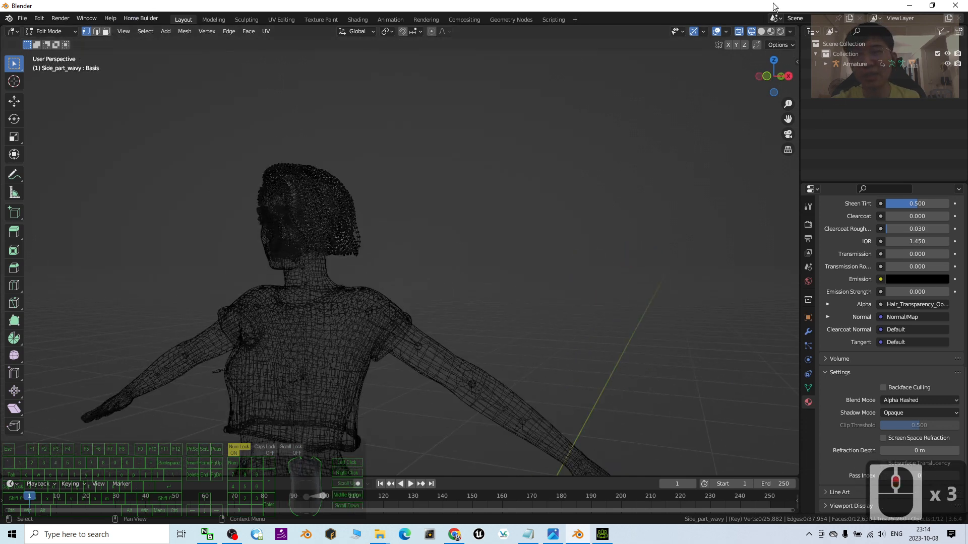
pyautogui.click(770, 31)
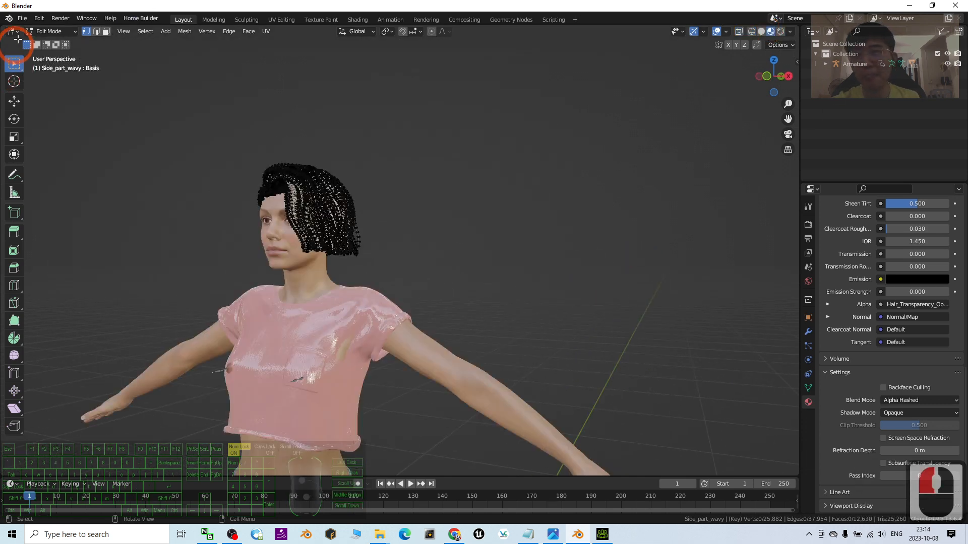
pyautogui.click(51, 31)
pyautogui.click(54, 42)
# - Examine the shortened hair from the side and front, with and without its selection outline
pyautogui.scroll(4, 432, 214)
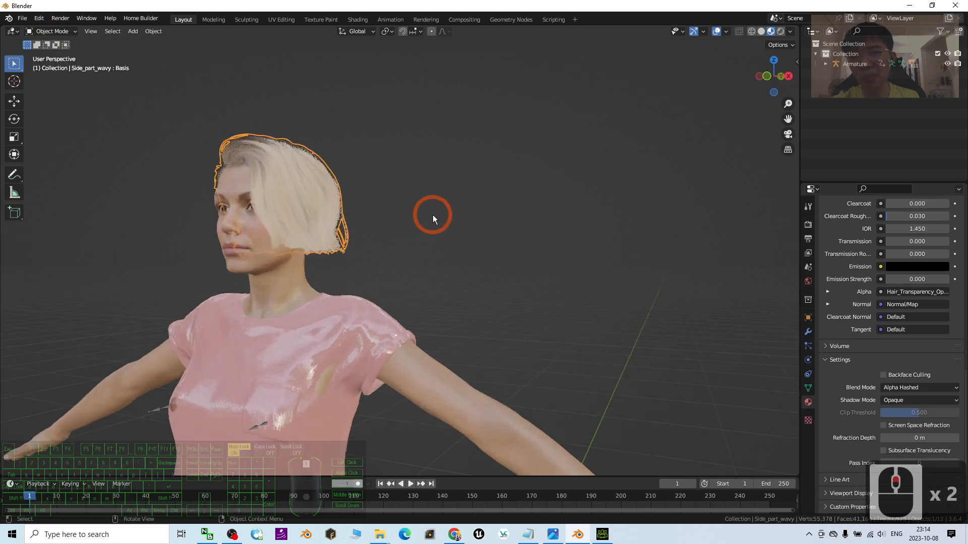
pyautogui.moveTo(311, 250); pyautogui.dragTo(474, 251, button='middle')
pyautogui.scroll(-5, 454, 273)
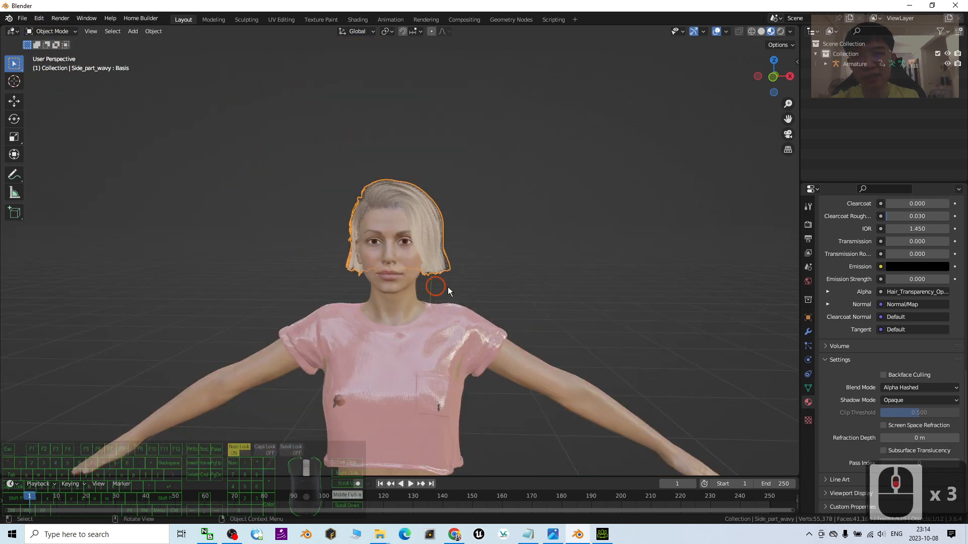
pyautogui.moveTo(448, 286); pyautogui.dragTo(592, 292, button='middle')
pyautogui.scroll(5, 672, 267)
pyautogui.scroll(-2, 675, 275)
pyautogui.click(616, 180)
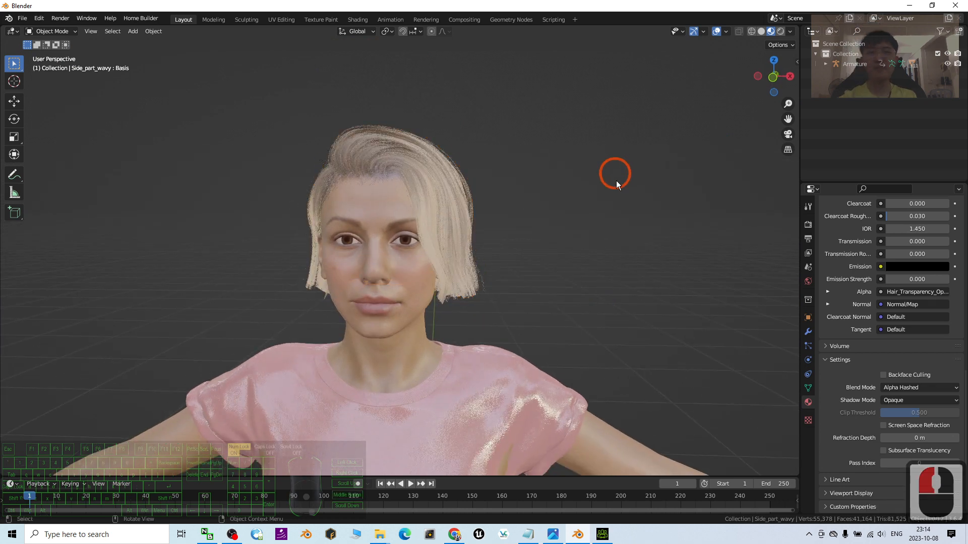
pyautogui.click(444, 190)
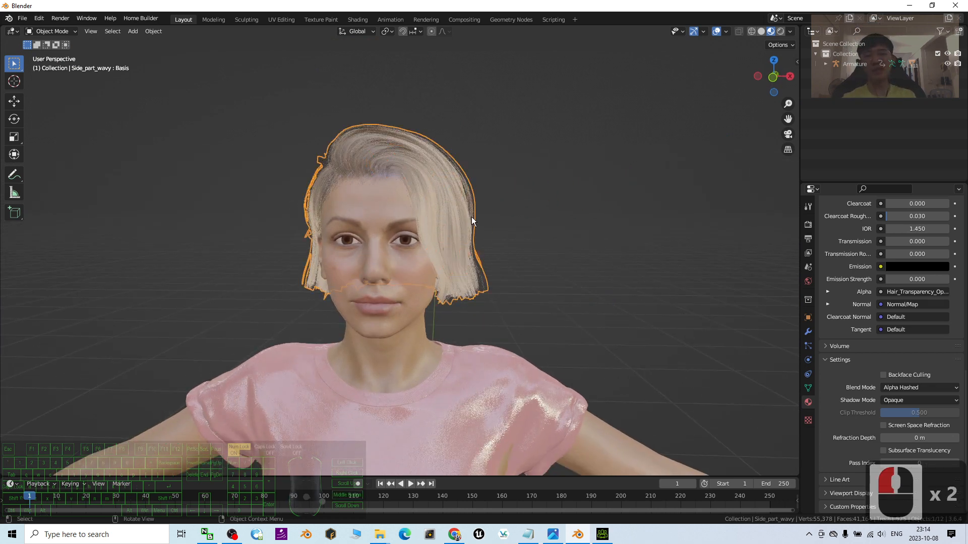
# - Switch to Character Creator 4 and select the character's side-part wavy hair
pyautogui.click(606, 530)
pyautogui.doubleClick(804, 26)
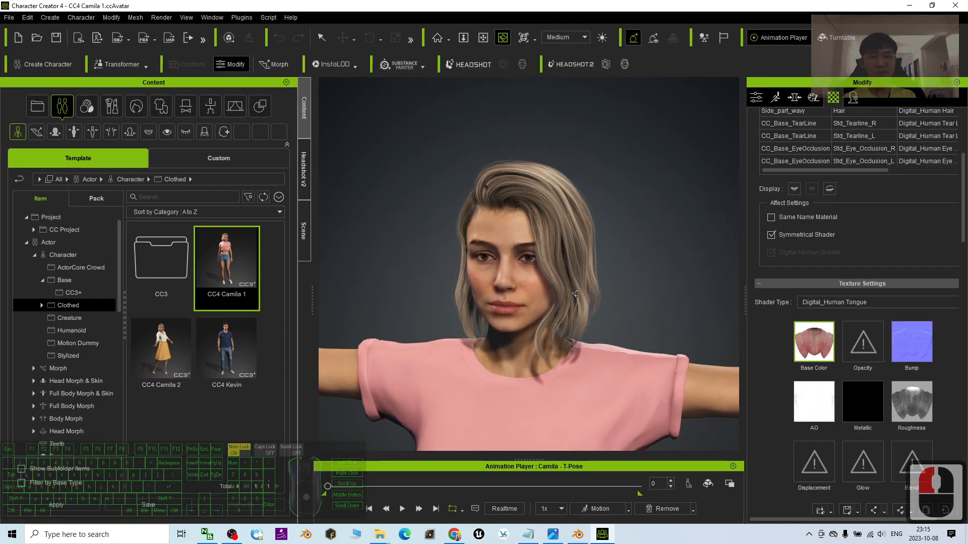
pyautogui.doubleClick(584, 236)
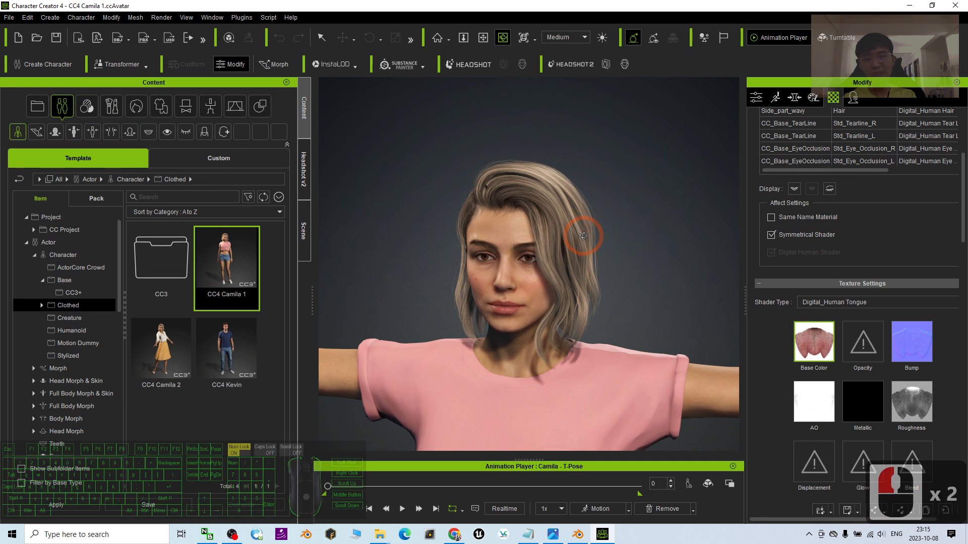
pyautogui.doubleClick(596, 224)
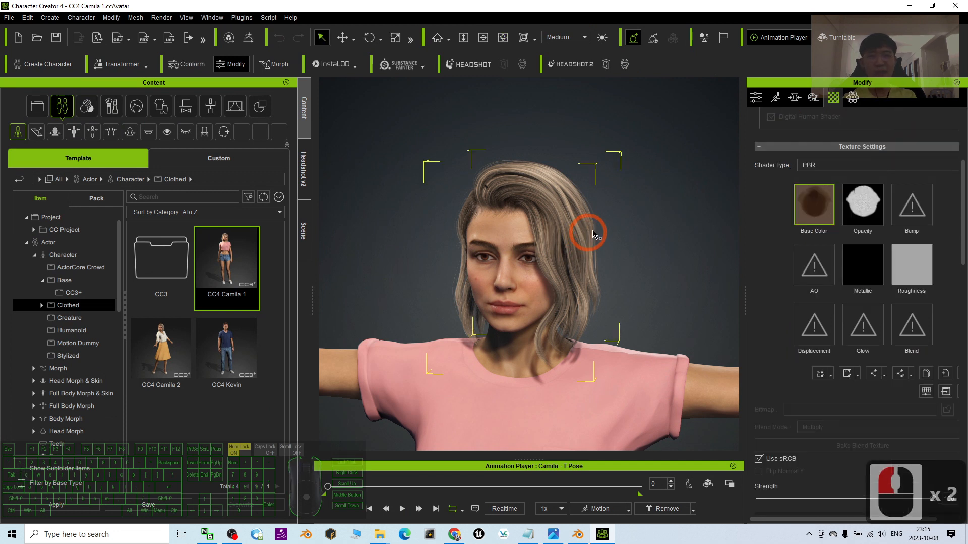
pyautogui.doubleClick(540, 224)
# - Select the hair's Scalp material in the material list and review its texture settings
pyautogui.scroll(3, 539, 224)
pyautogui.scroll(5, 962, 204)
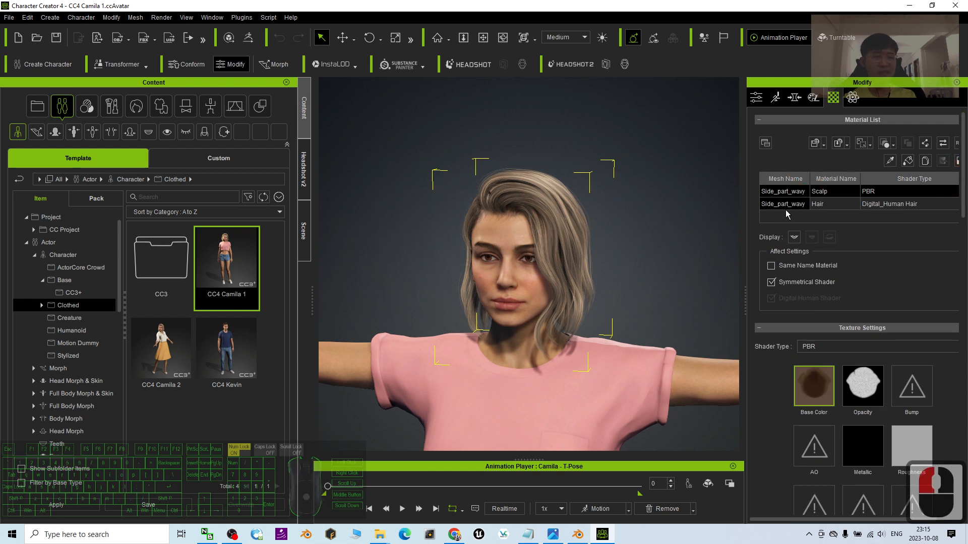
pyautogui.click(788, 201)
pyautogui.click(787, 202)
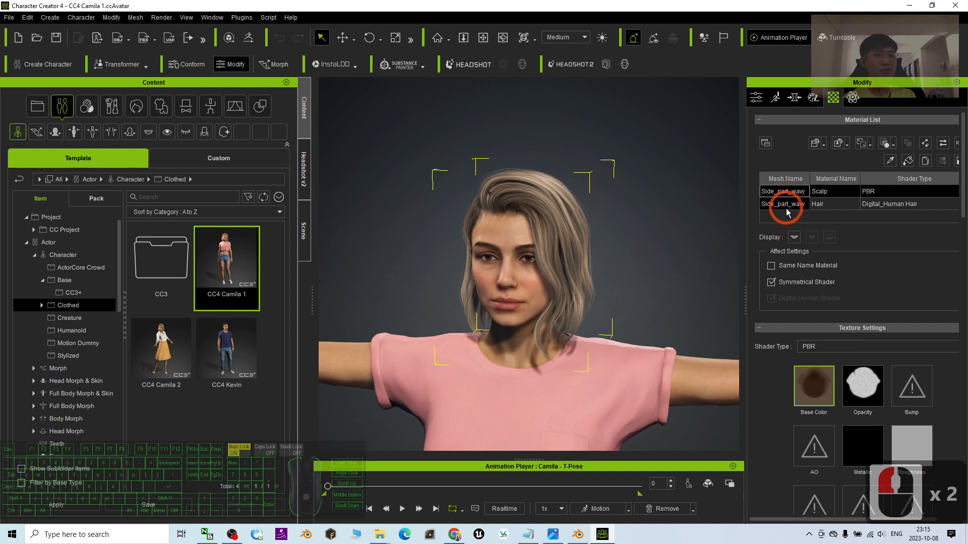
pyautogui.click(787, 202)
pyautogui.click(788, 202)
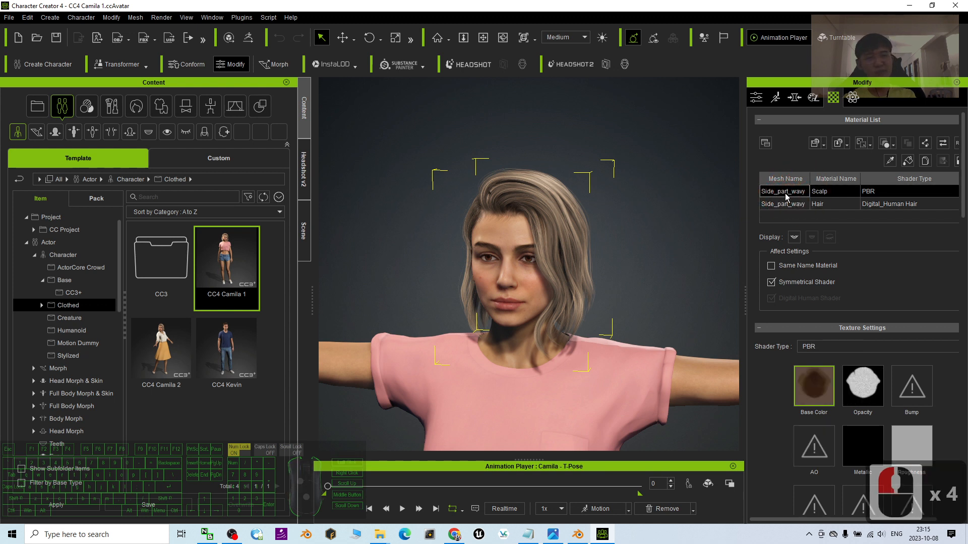
pyautogui.click(813, 194)
pyautogui.scroll(-7, 813, 195)
pyautogui.scroll(4, 813, 152)
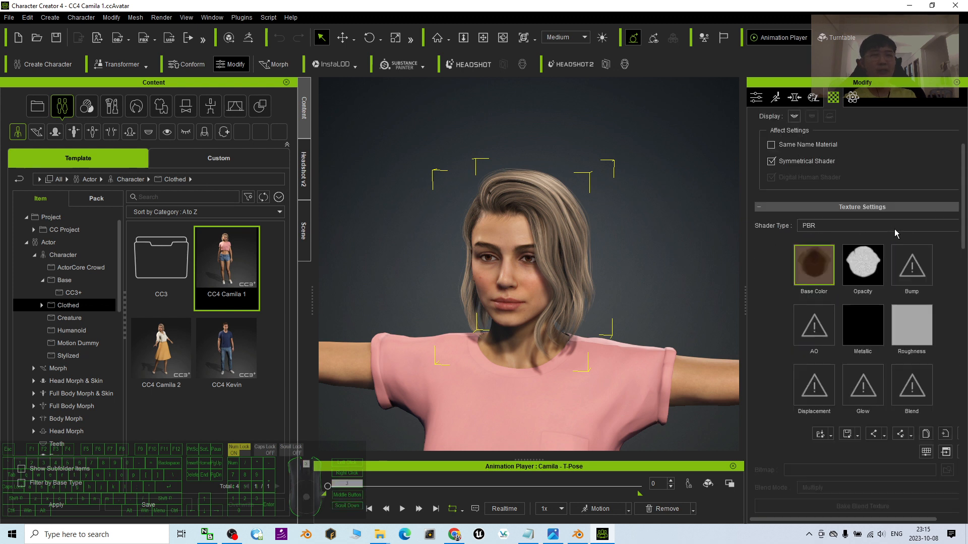
pyautogui.scroll(4, 813, 152)
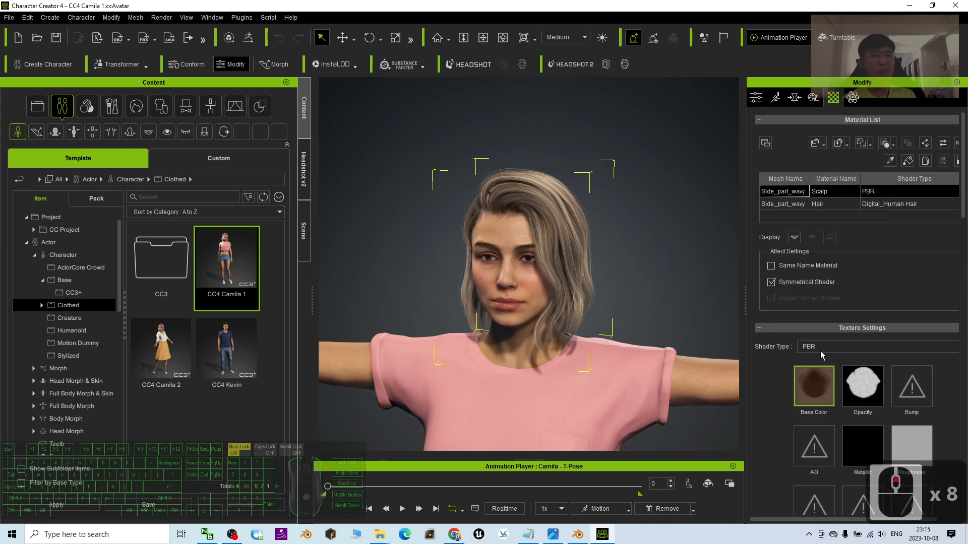
# - Save all textures of the Scalp material into a new Desktop folder named Scalp Material
pyautogui.scroll(-8, 822, 355)
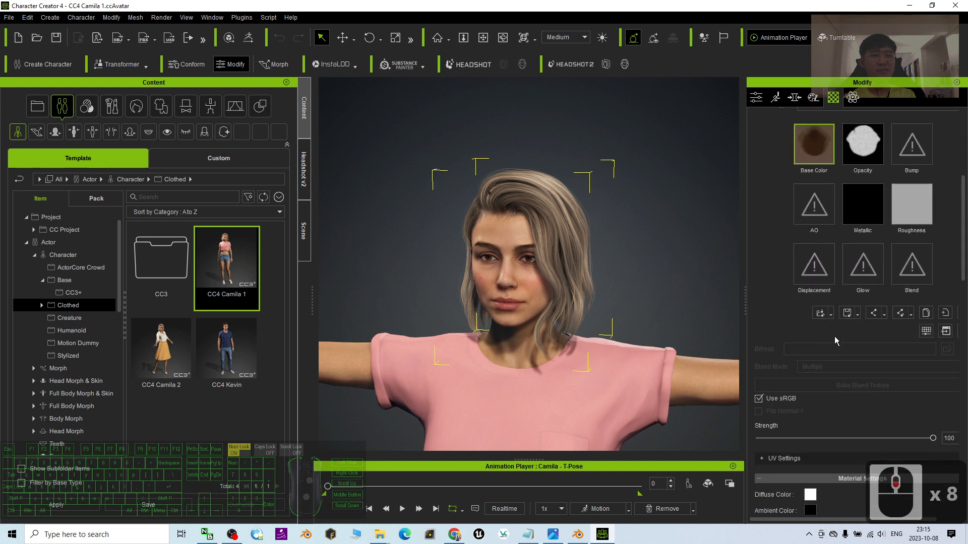
pyautogui.click(856, 315)
pyautogui.click(876, 342)
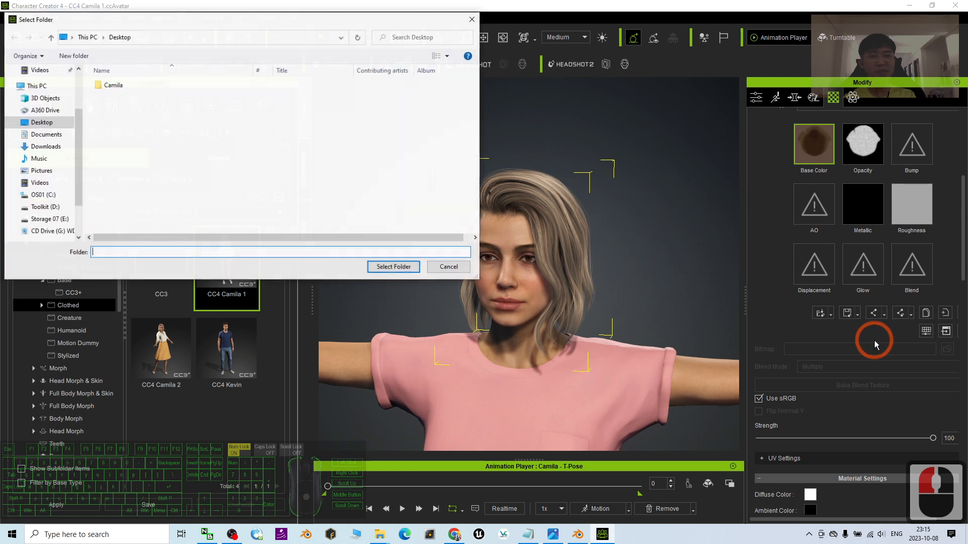
pyautogui.rightClick(116, 121)
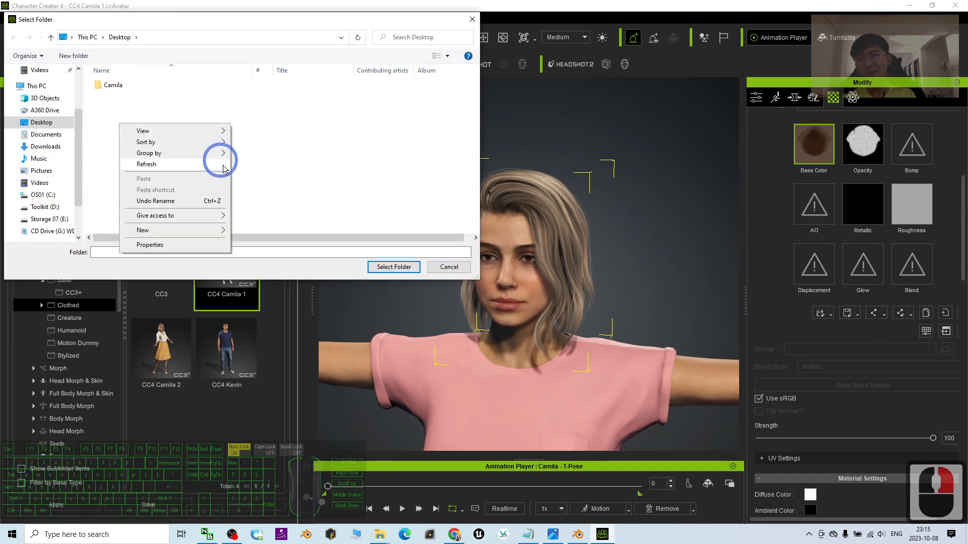
pyautogui.moveTo(197, 231)
pyautogui.click(280, 233)
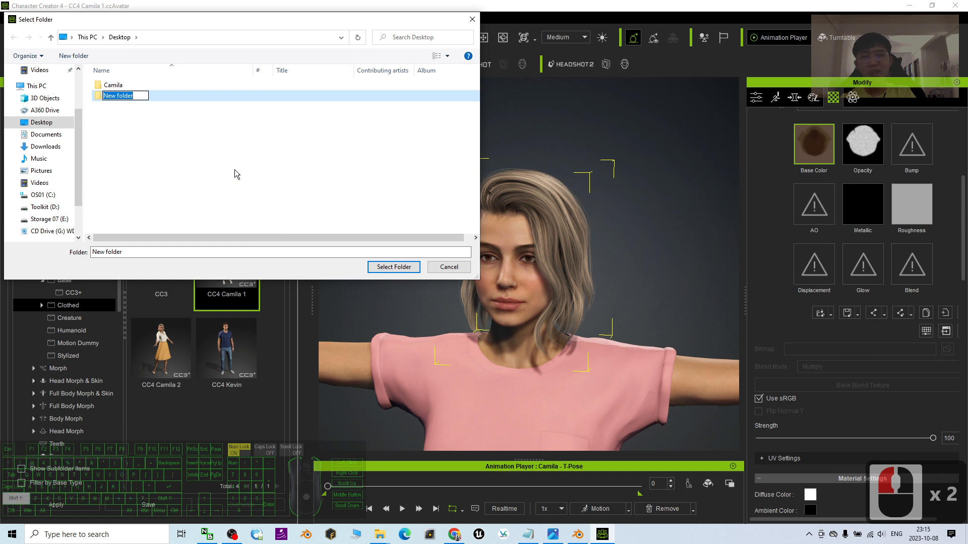
pyautogui.write('Scalp')
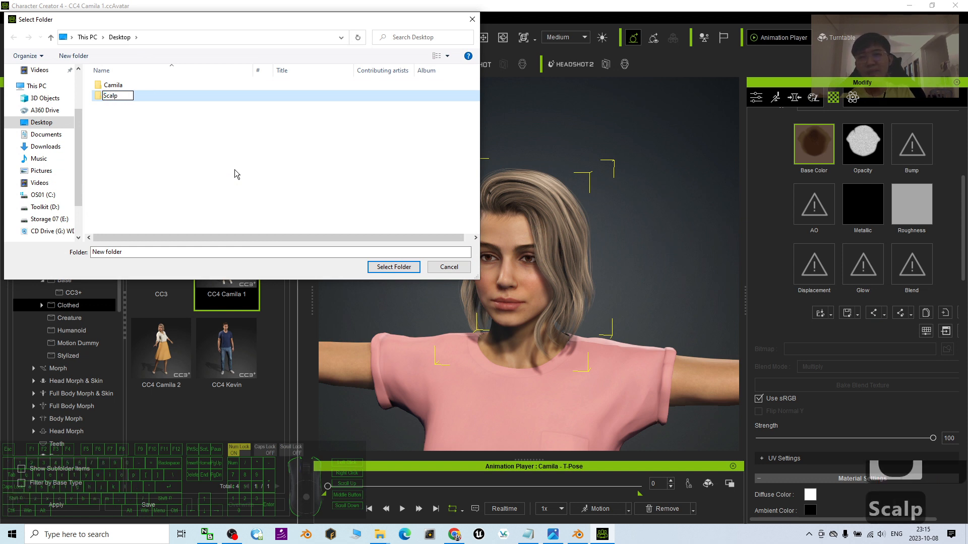
pyautogui.write(' Material')
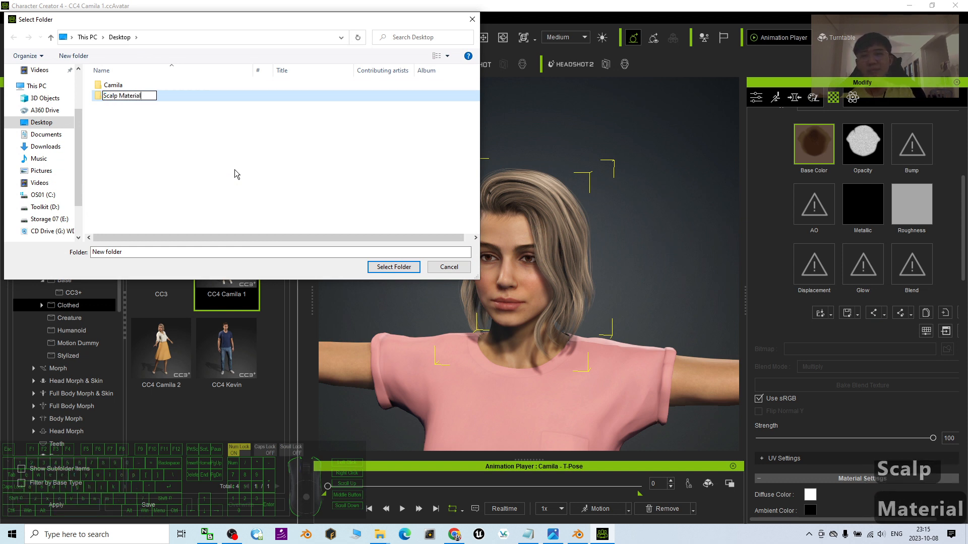
pyautogui.press('Return')
pyautogui.press('Return')
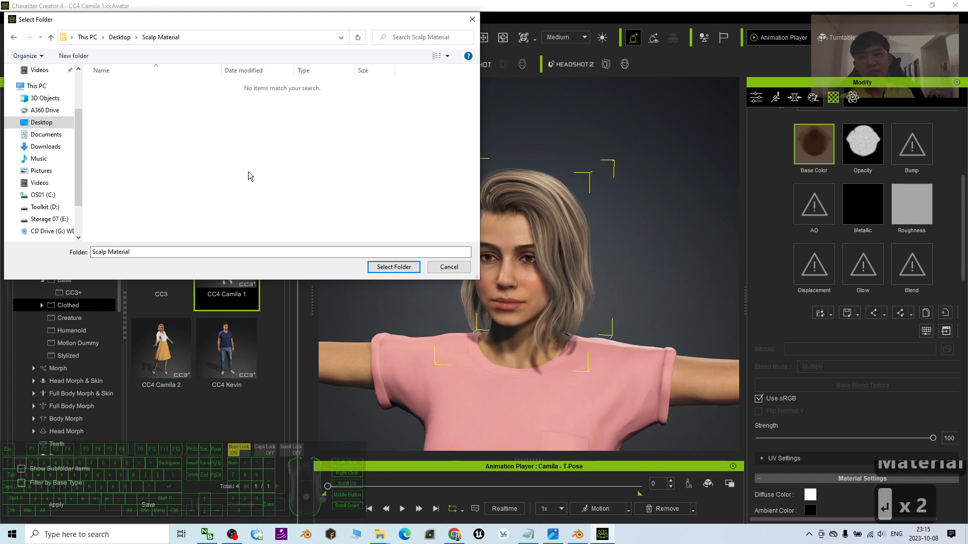
pyautogui.click(392, 267)
pyautogui.click(630, 275)
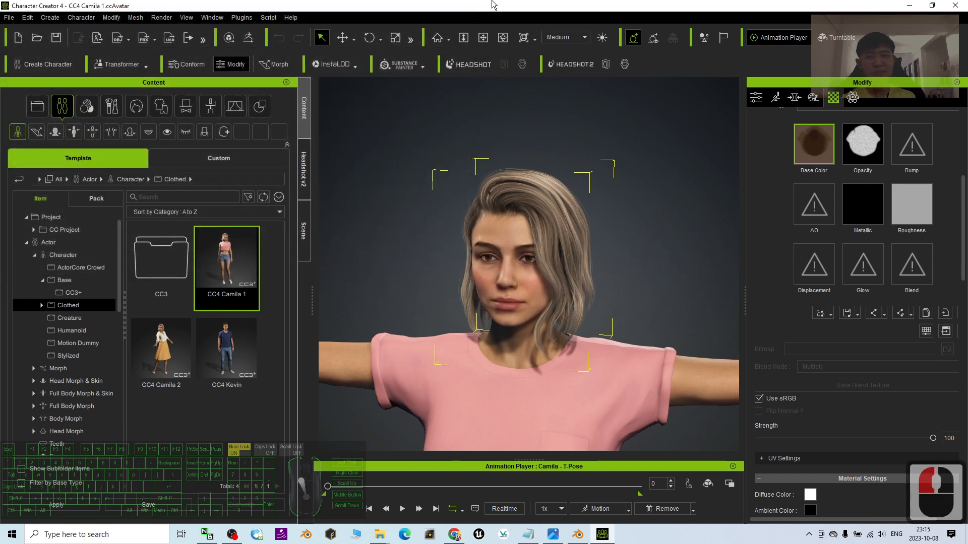
# - Check the exported texture files in the Scalp Material folder on the desktop and return to Character Creator 4
pyautogui.moveTo(494, 5); pyautogui.dragTo(686, 65)
pyautogui.click(903, 6)
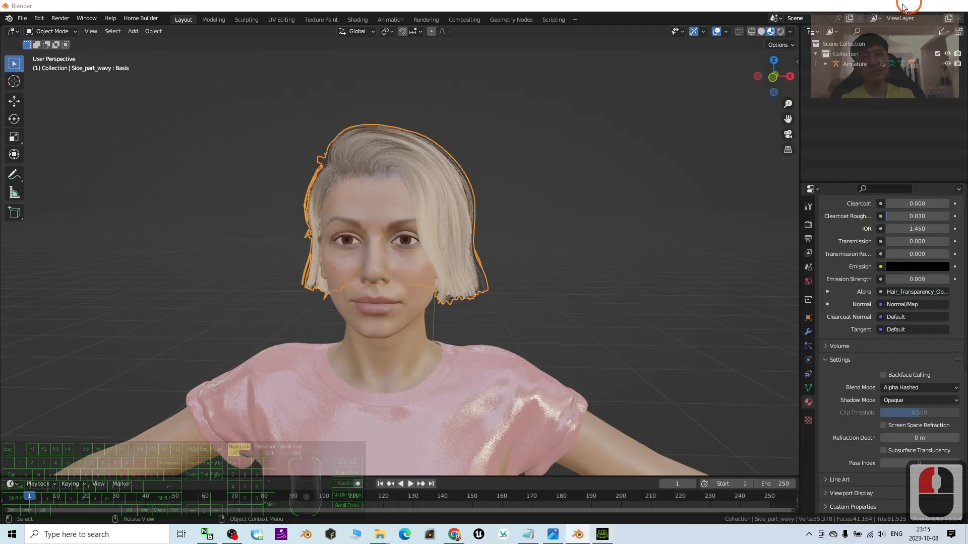
pyautogui.click(20, 118)
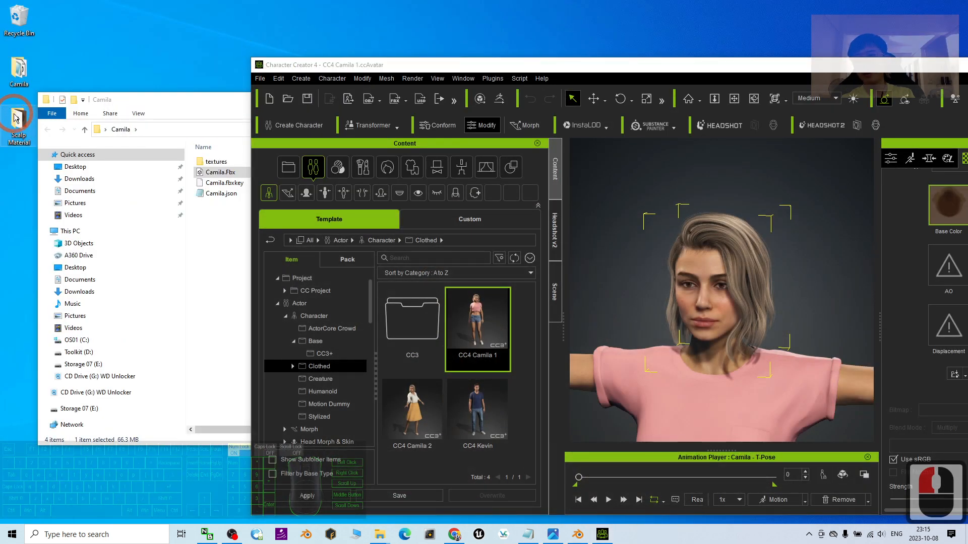
pyautogui.doubleClick(18, 120)
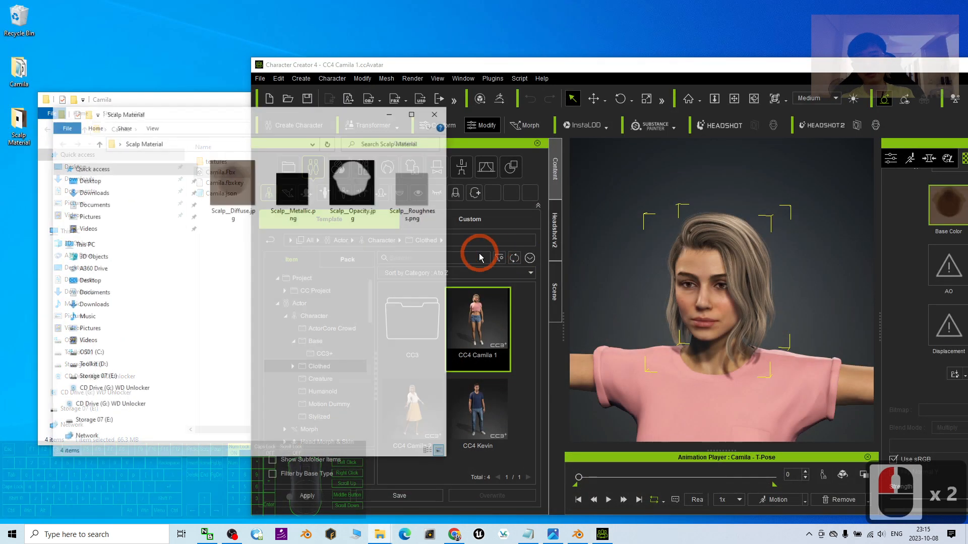
pyautogui.click(437, 111)
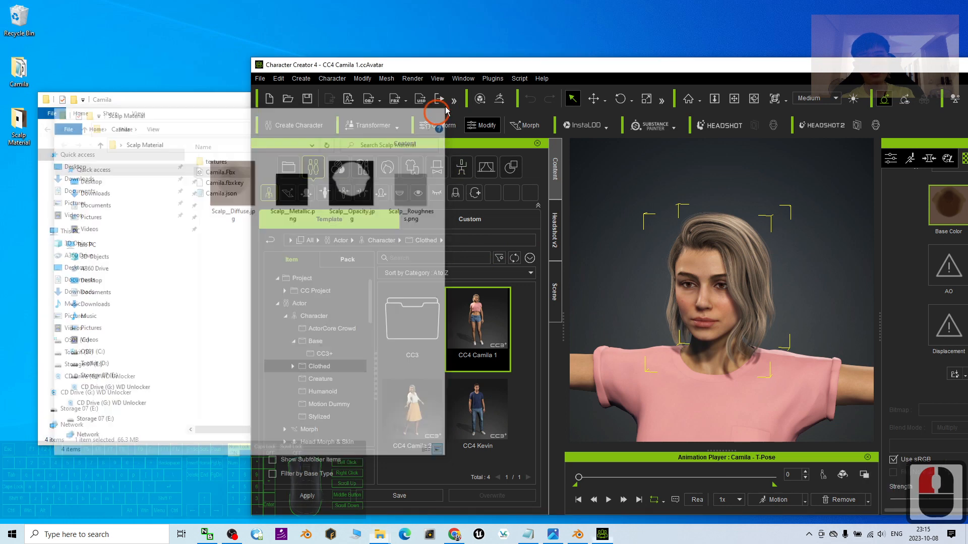
pyautogui.moveTo(695, 66); pyautogui.dragTo(607, 0)
# - Start saving all textures of the hair's Hair material and create a new folder for them on the Desktop
pyautogui.scroll(8, 924, 240)
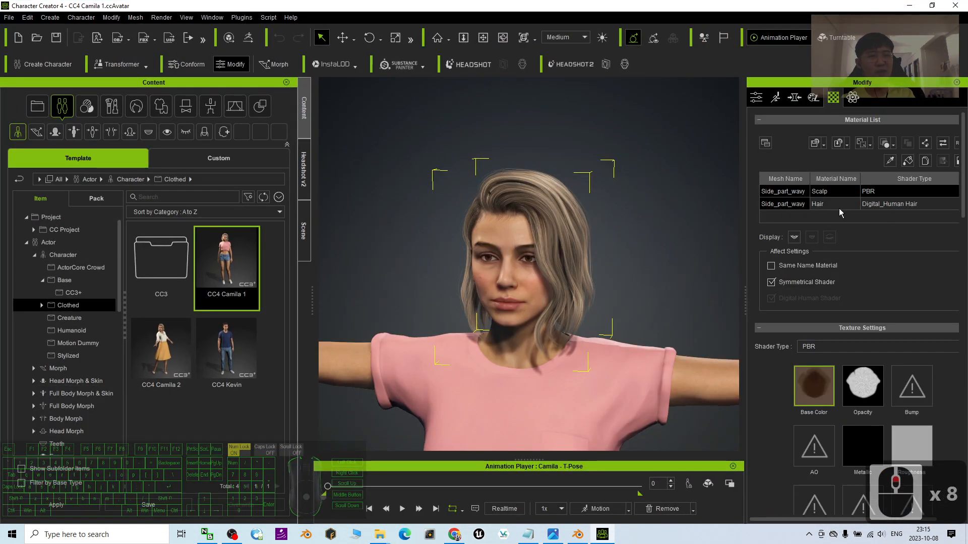
pyautogui.click(789, 204)
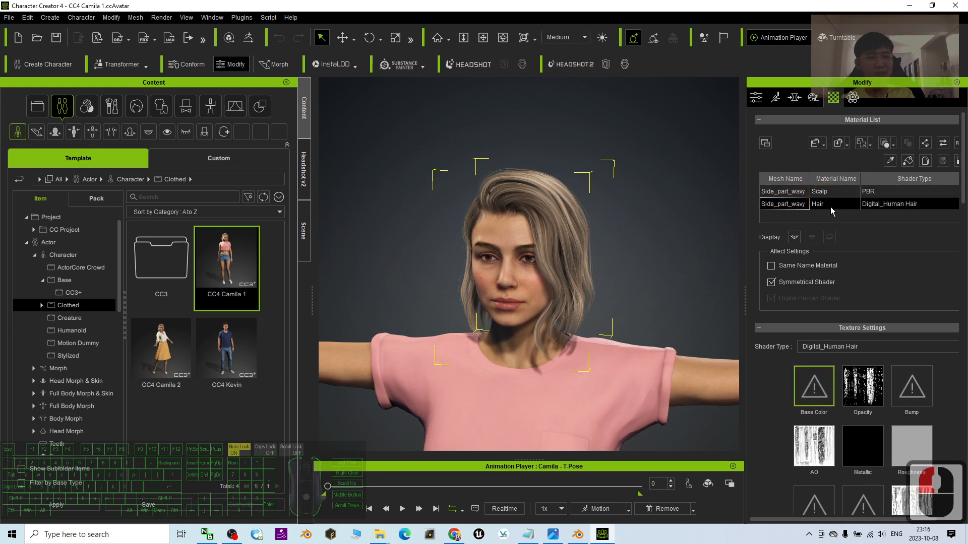
pyautogui.scroll(-5, 876, 280)
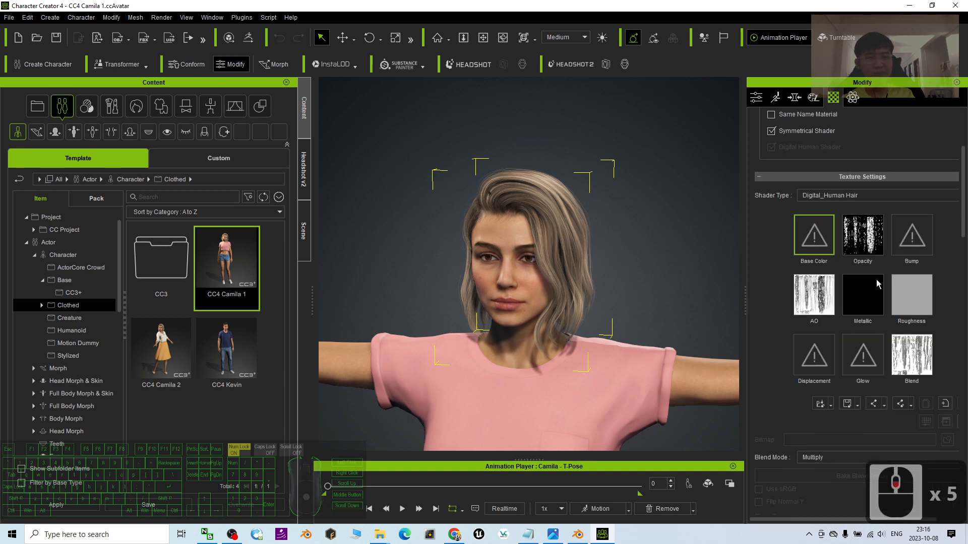
pyautogui.click(858, 406)
pyautogui.click(872, 426)
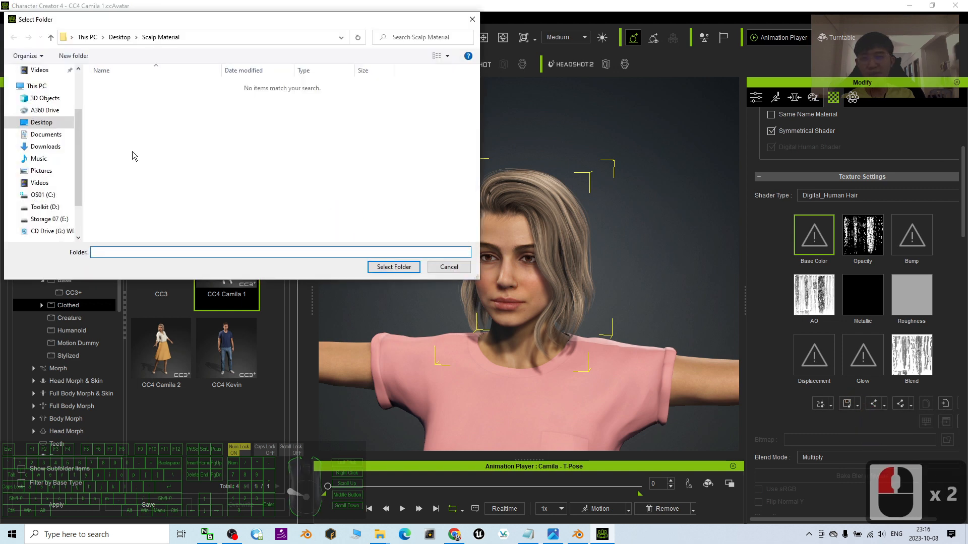
pyautogui.click(121, 39)
pyautogui.rightClick(127, 124)
pyautogui.moveTo(169, 231)
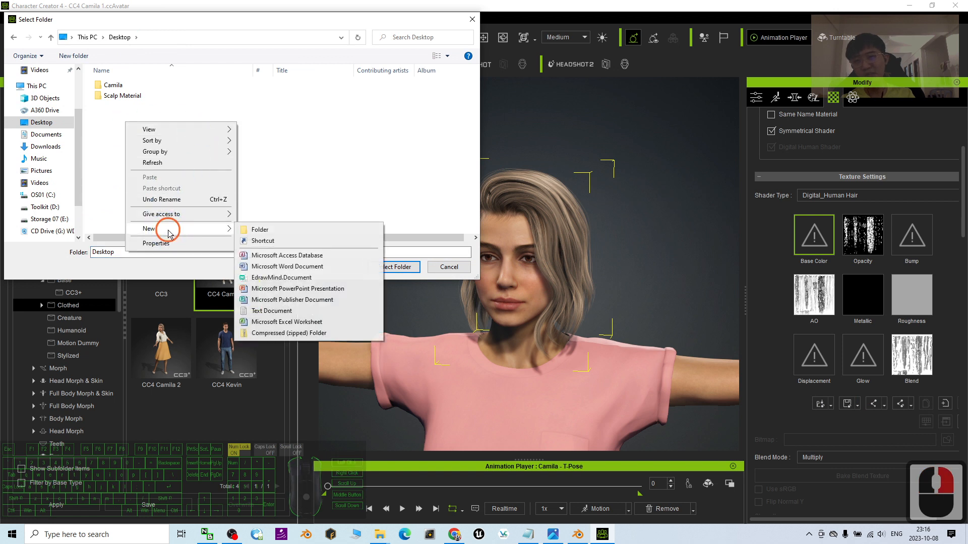
pyautogui.click(259, 229)
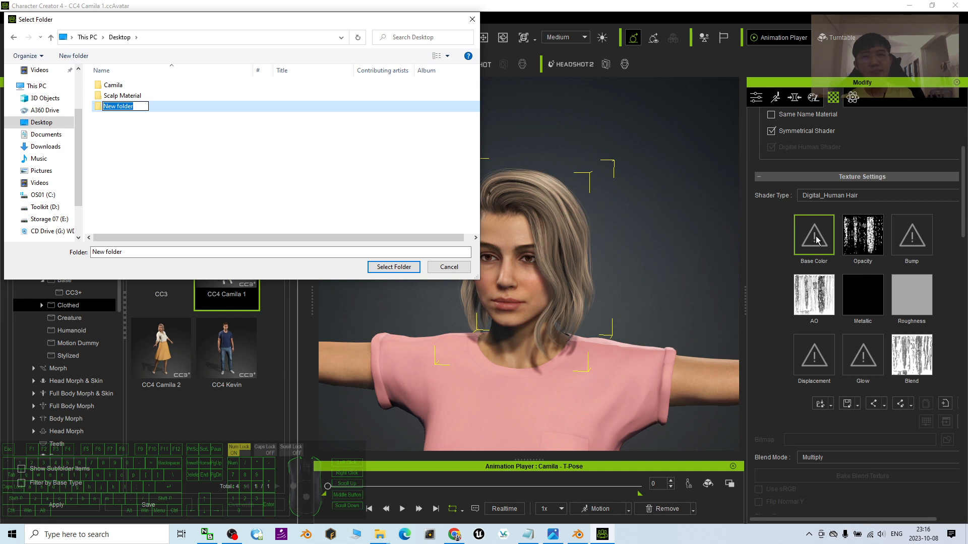
pyautogui.scroll(4, 837, 238)
pyautogui.click(73, 173)
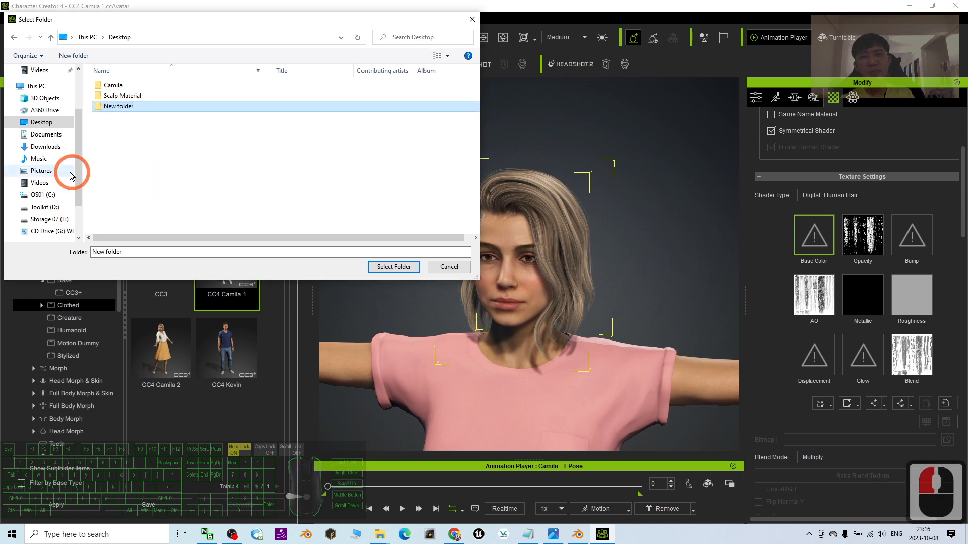
# - Name the new folder Hair Material and save the Hair material's textures into it
pyautogui.click(138, 105)
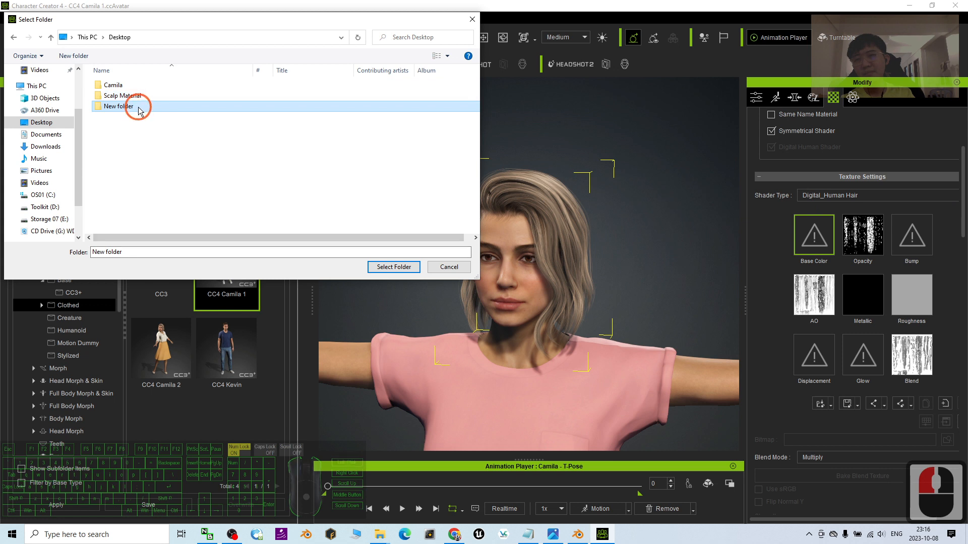
pyautogui.write('Ha')
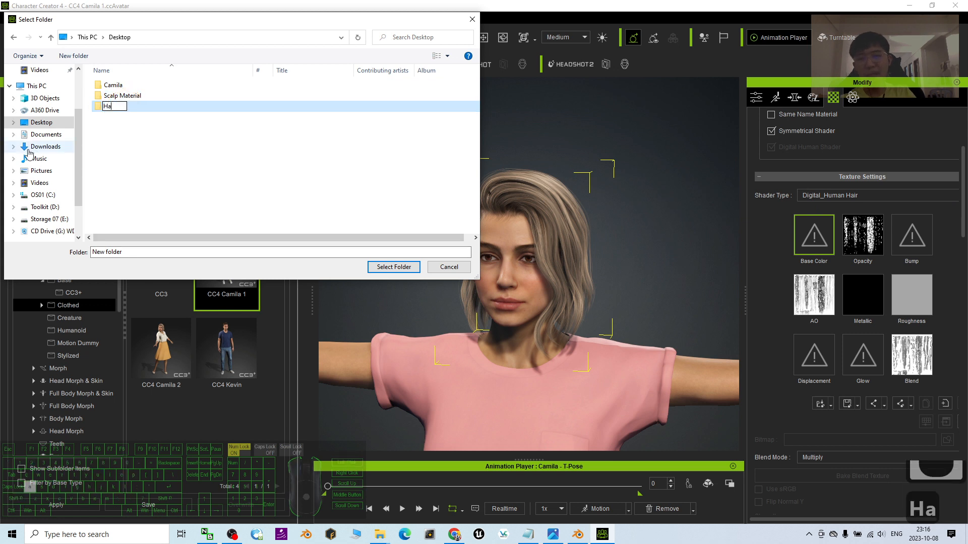
pyautogui.write('ir Material')
pyautogui.press('Return')
pyautogui.press('Return')
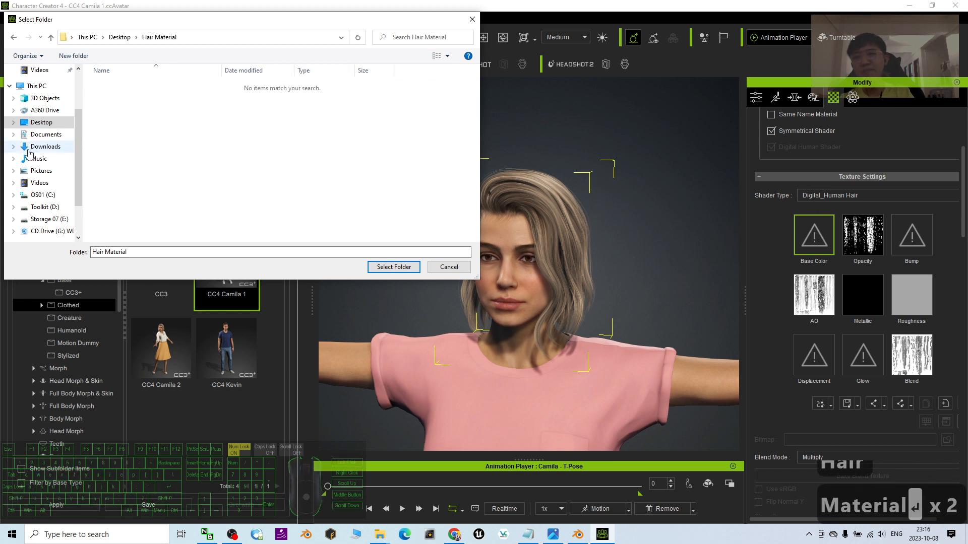
pyautogui.click(416, 271)
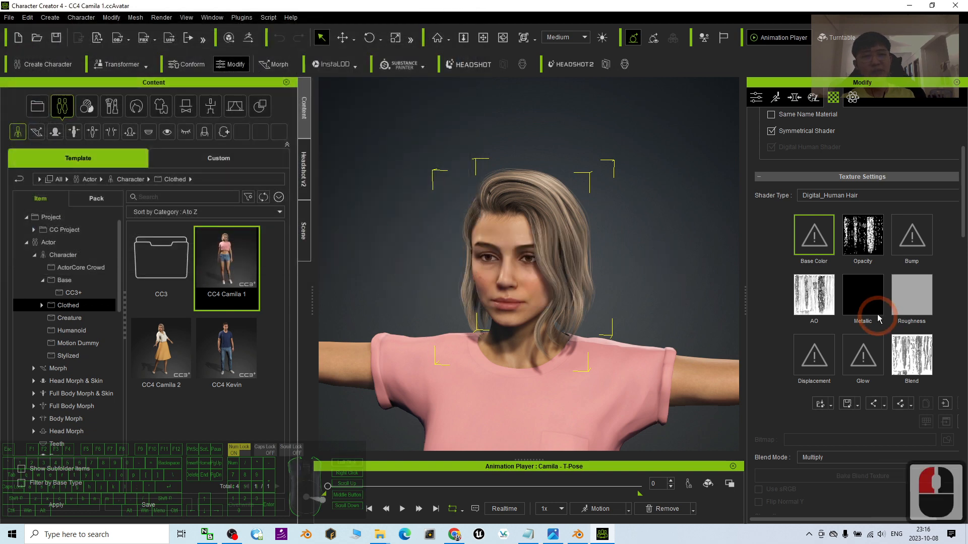
# - Open the weight map editor in the hair's physics settings, compare the Scalp and Hair materials, and leave Hair selected
pyautogui.scroll(6, 912, 327)
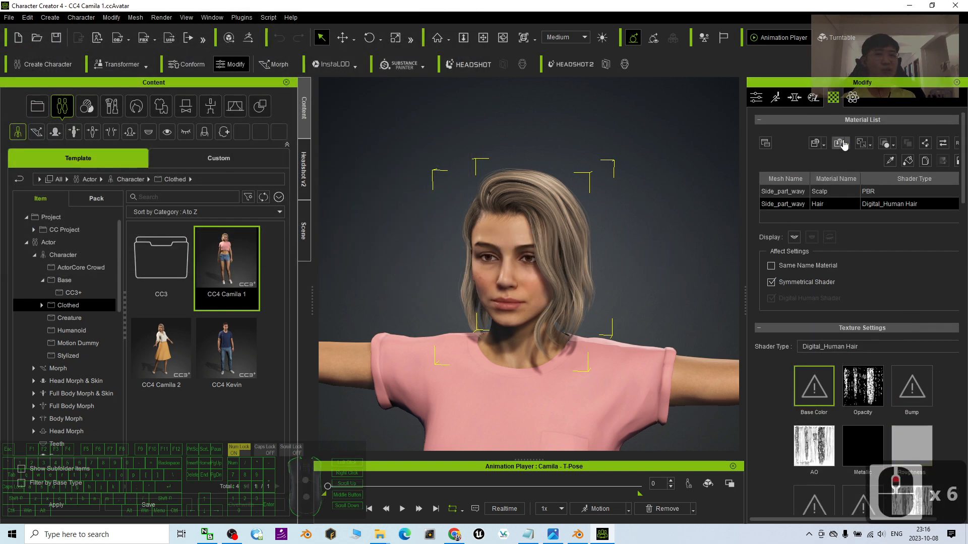
pyautogui.click(854, 99)
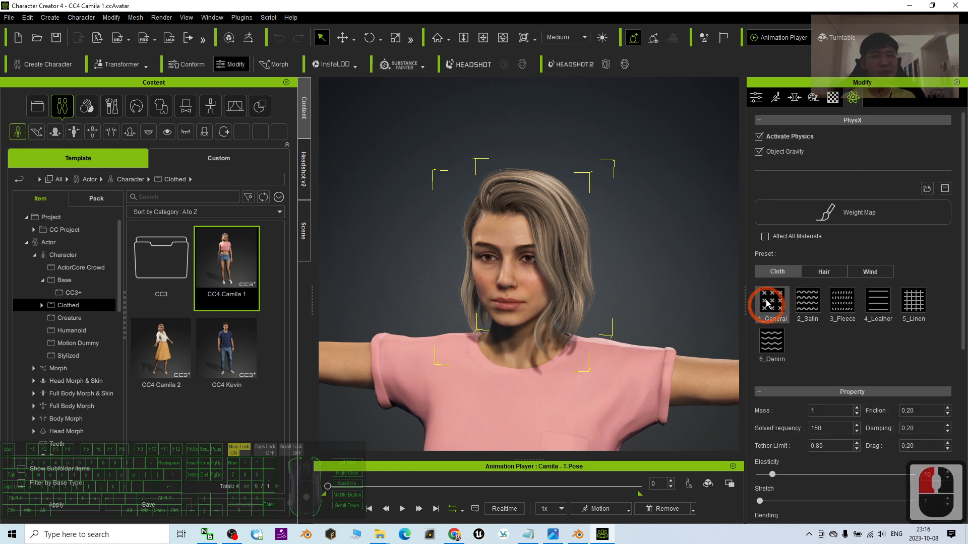
pyautogui.doubleClick(825, 216)
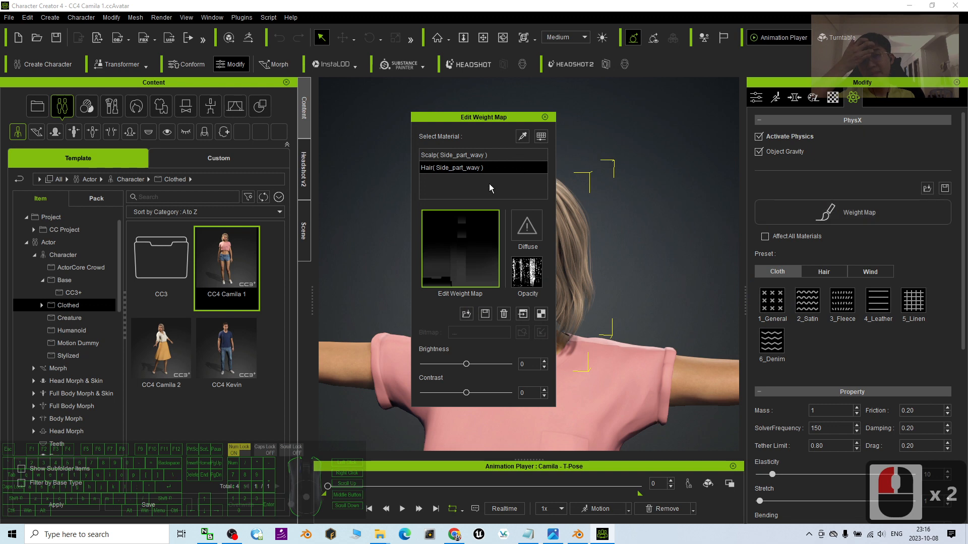
pyautogui.click(464, 156)
pyautogui.click(466, 167)
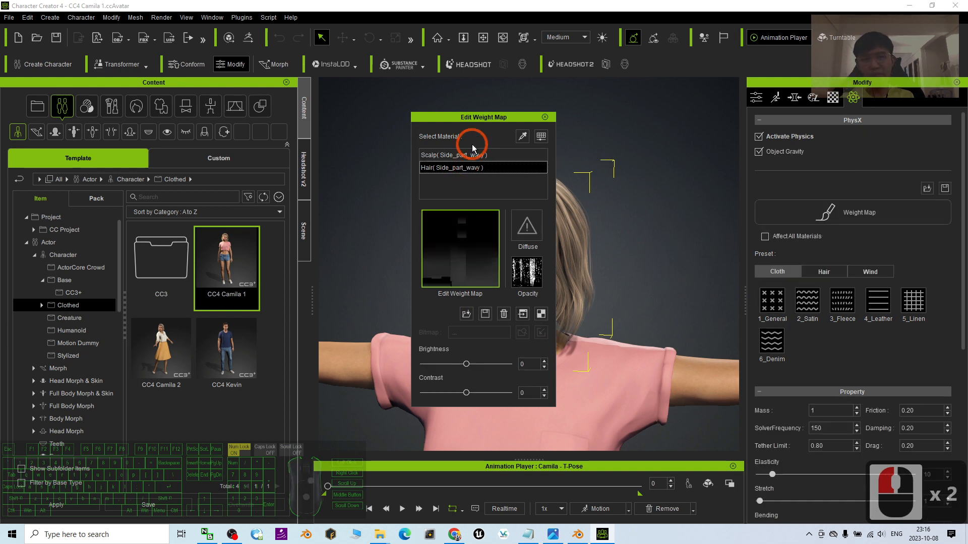
pyautogui.click(468, 156)
pyautogui.click(434, 169)
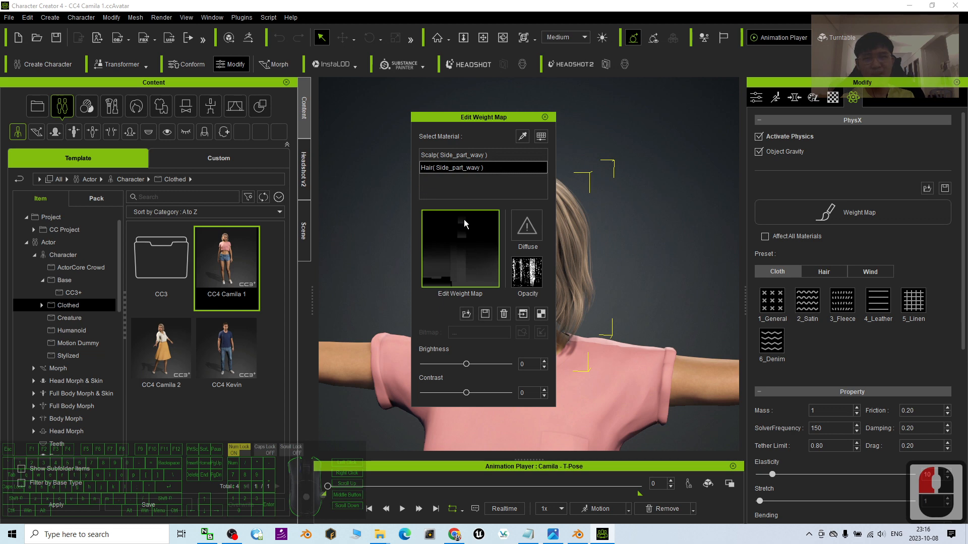
# - Start saving the Hair material's weight map and create and enter a new Desktop folder named Weight Map
pyautogui.click(486, 315)
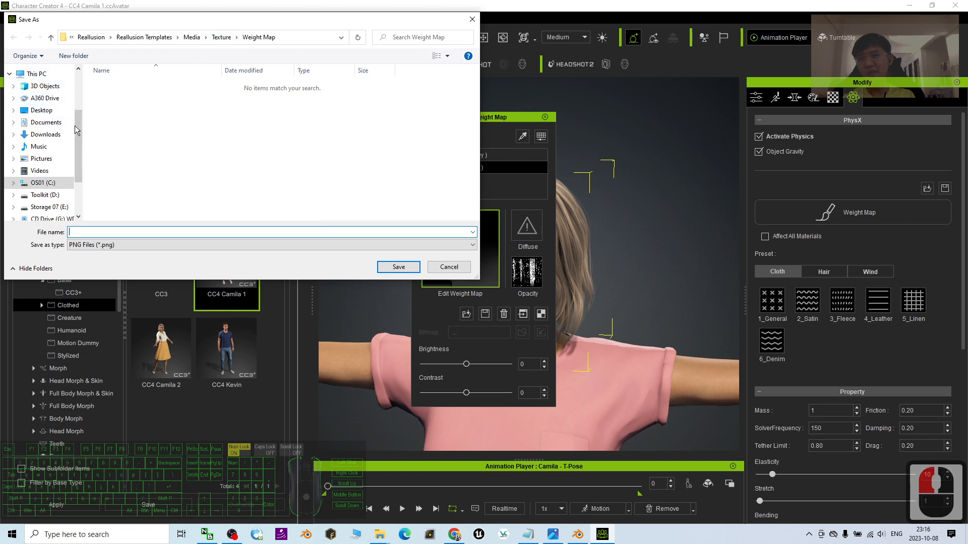
pyautogui.moveTo(78, 129); pyautogui.dragTo(84, 100)
pyautogui.scroll(-1, 64, 134)
pyautogui.click(43, 158)
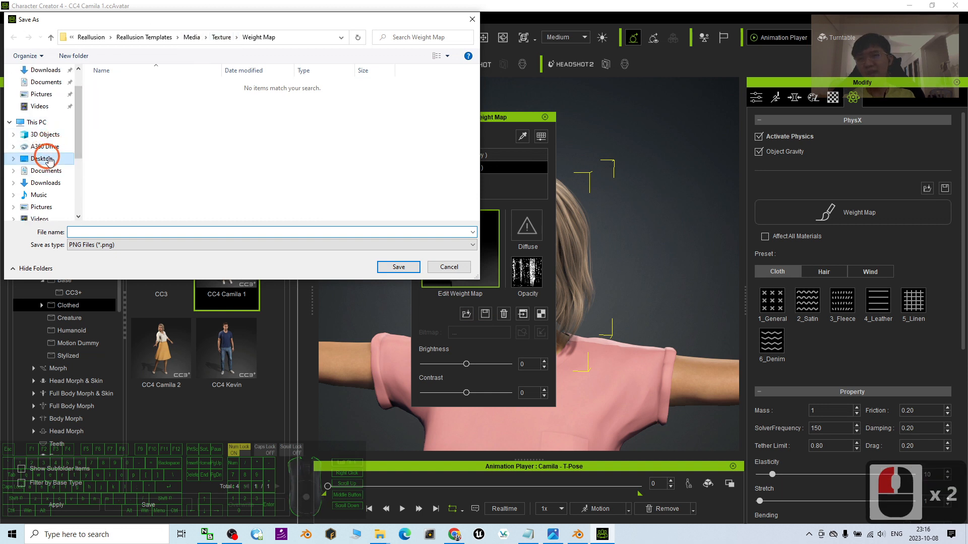
pyautogui.rightClick(184, 140)
pyautogui.click(214, 242)
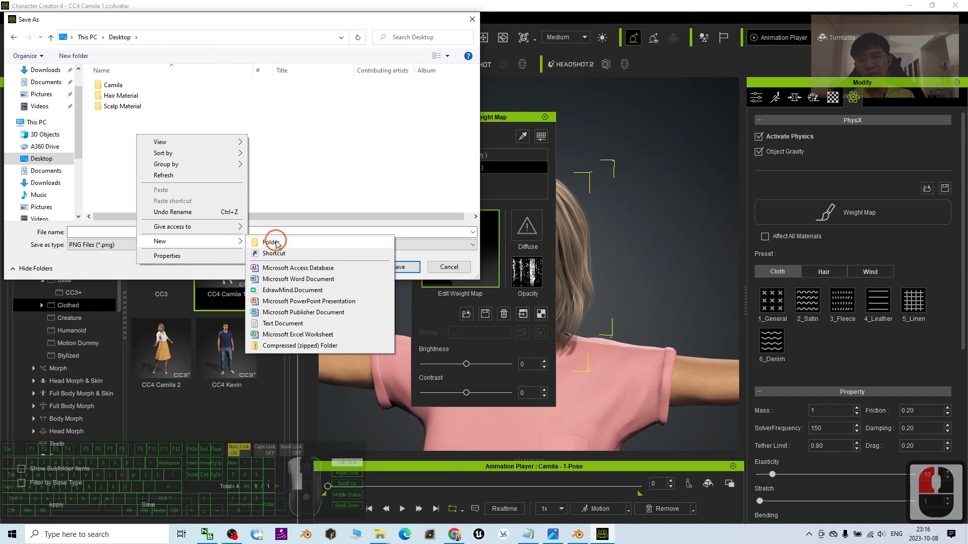
pyautogui.click(255, 243)
pyautogui.write('W')
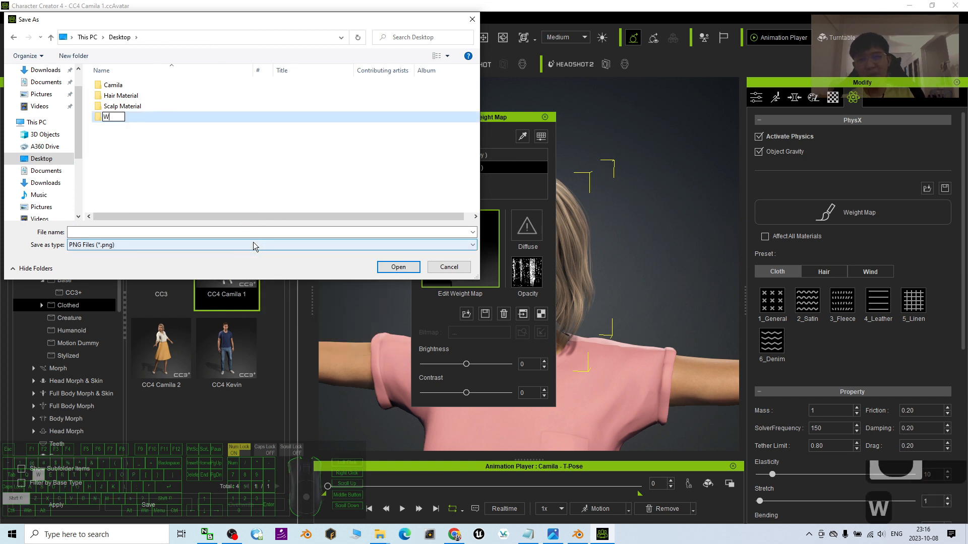
pyautogui.write('eight Map')
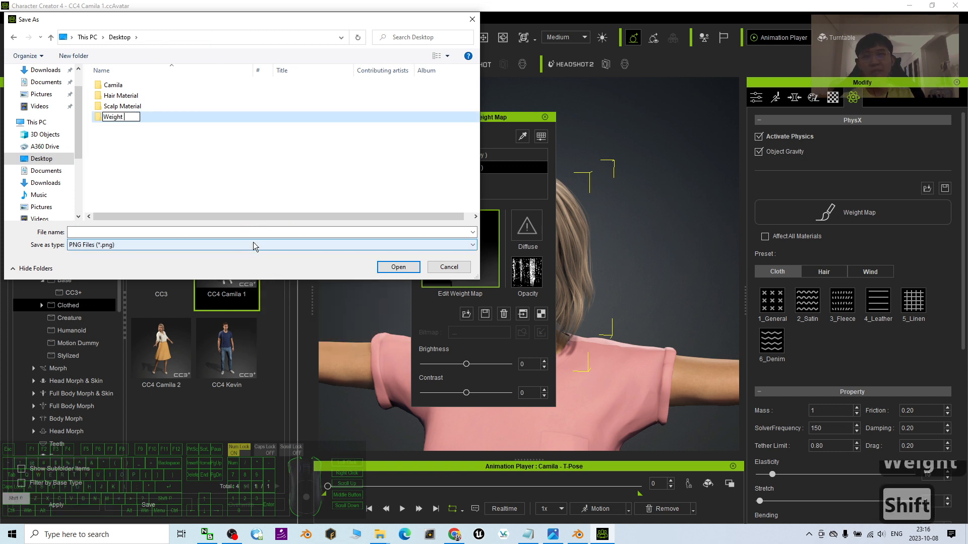
pyautogui.press('Return')
pyautogui.press('Return')
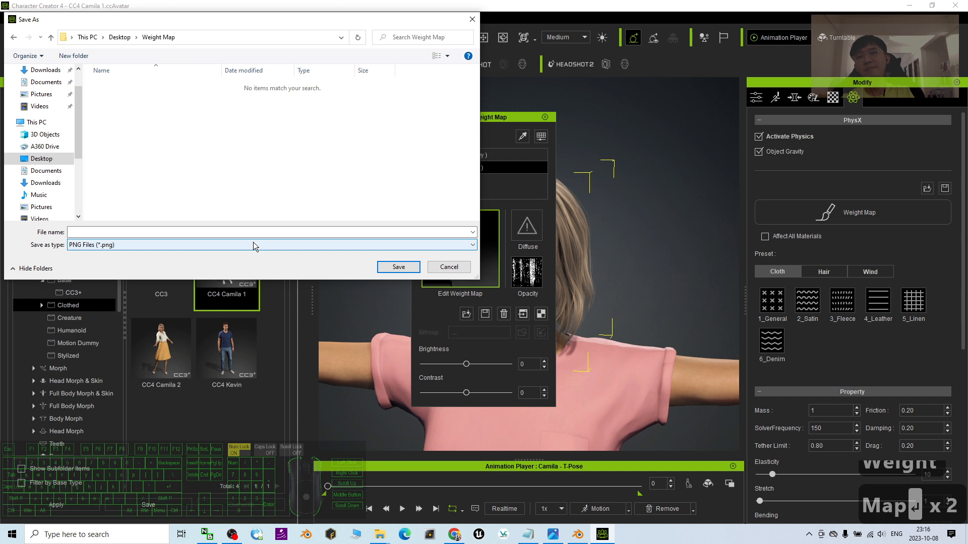
# - Save the weight map as the PNG file "camila weight map" and close the weight map editor
pyautogui.click(148, 233)
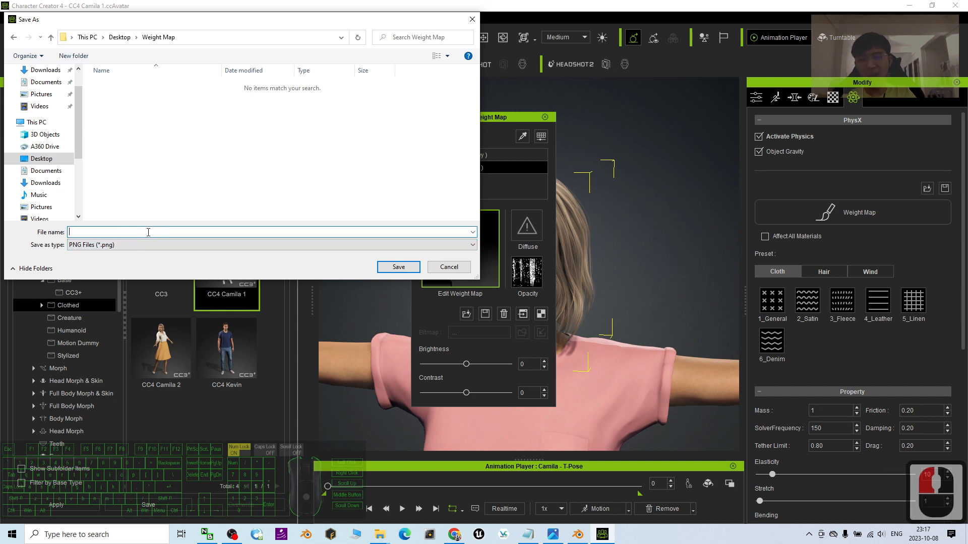
pyautogui.write('camila wei')
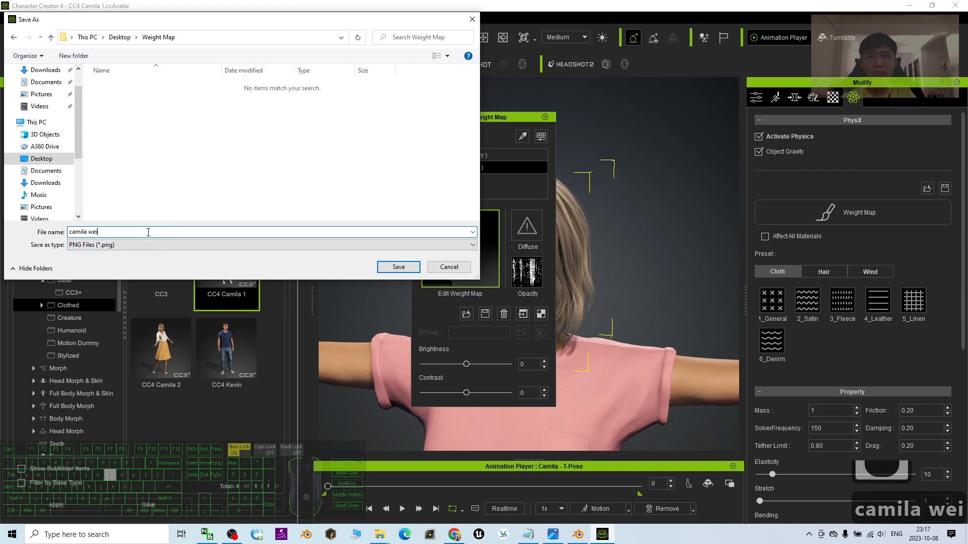
pyautogui.write('ght map')
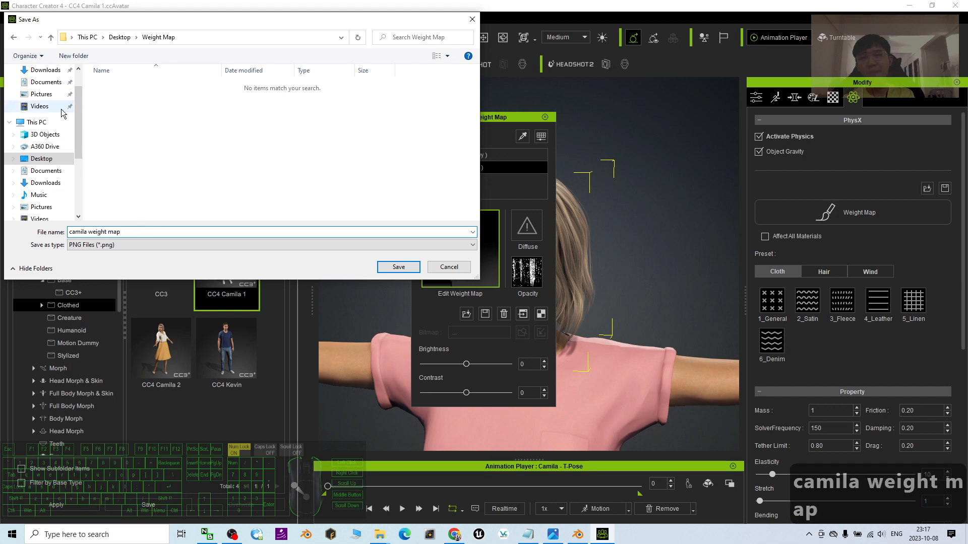
pyautogui.click(410, 267)
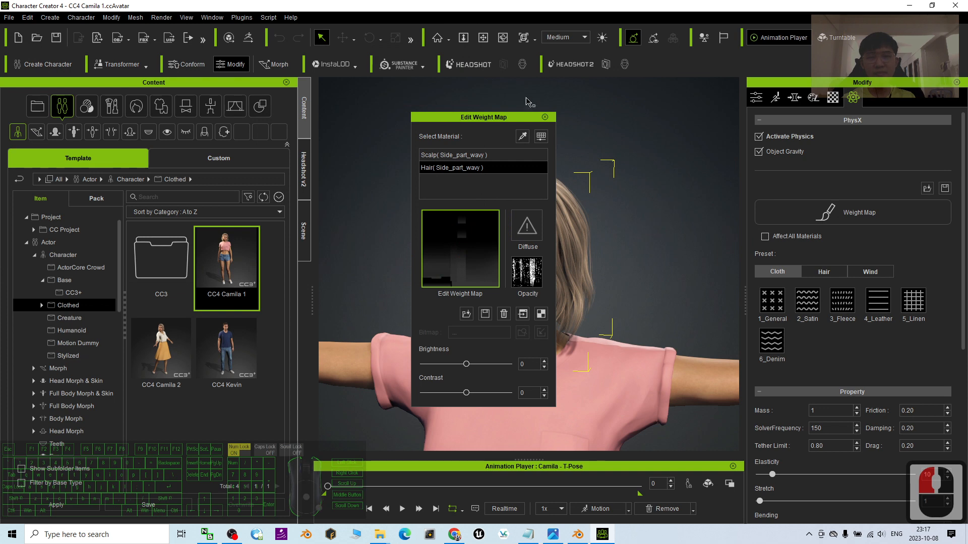
pyautogui.click(545, 117)
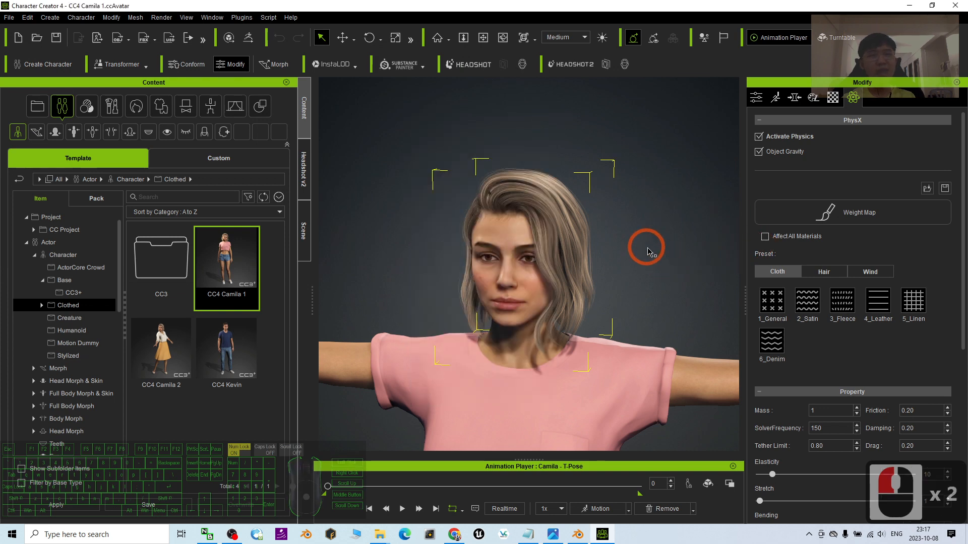
pyautogui.click(573, 249)
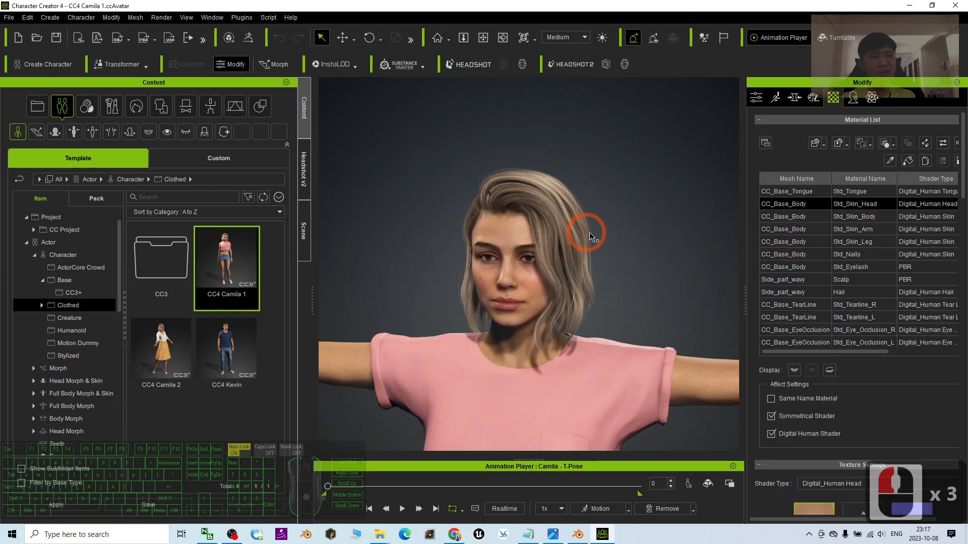
pyautogui.doubleClick(584, 227)
pyautogui.doubleClick(548, 195)
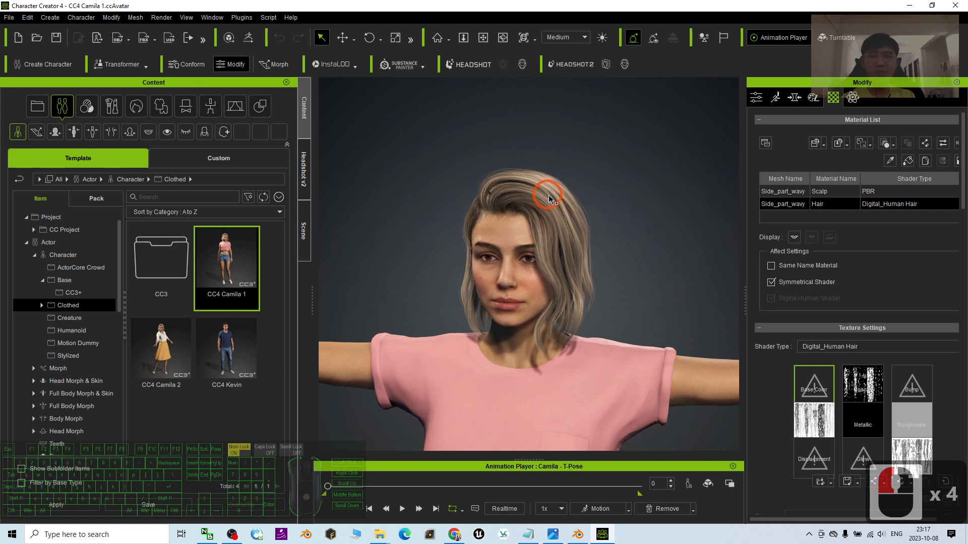
pyautogui.press('q')
pyautogui.press('w')
pyautogui.press('q')
pyautogui.press('q')
pyautogui.doubleClick(547, 195)
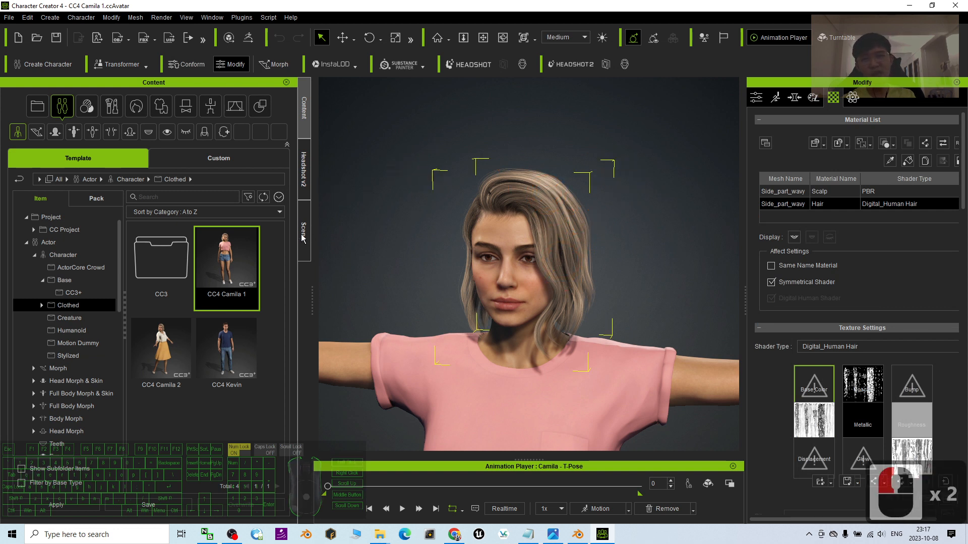
# - Select the Side part wavy hair in the scene's object list and delete it from the character
pyautogui.click(303, 233)
pyautogui.click(356, 230)
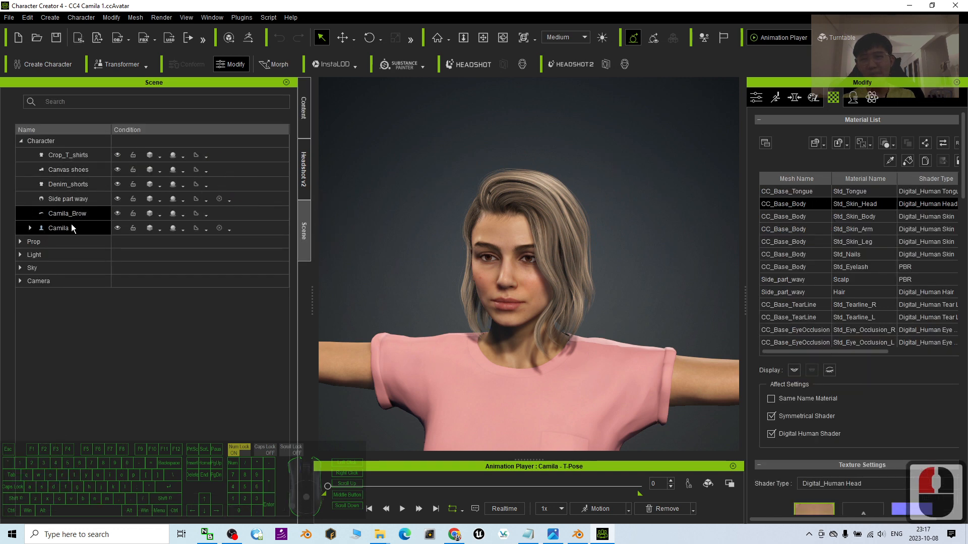
pyautogui.click(30, 228)
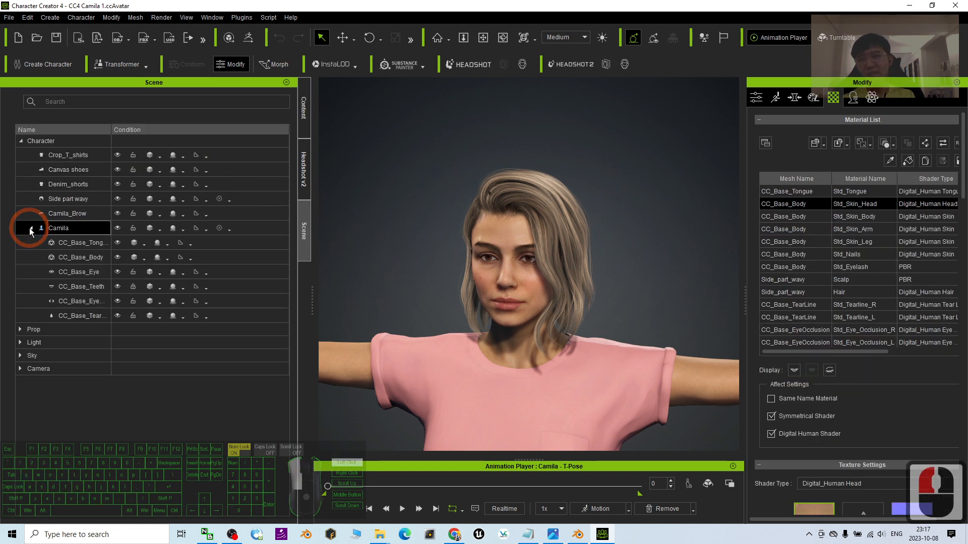
pyautogui.click(31, 229)
pyautogui.click(71, 199)
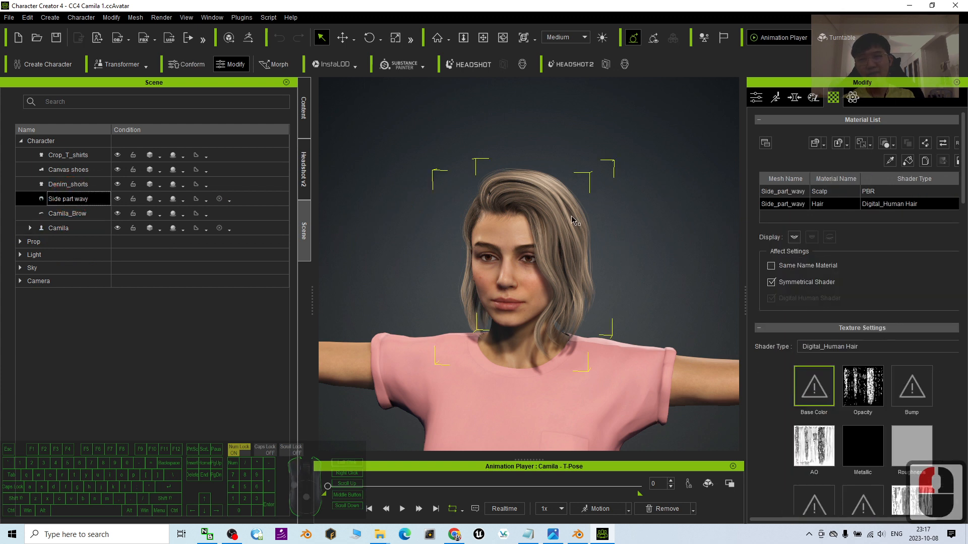
pyautogui.press('Delete')
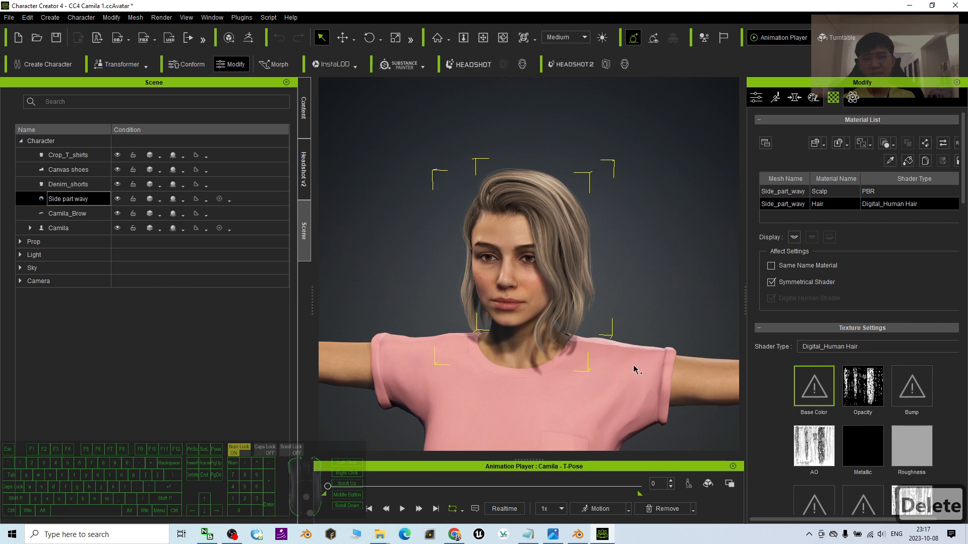
# - Switch to Blender, shrink its window to uncover the desktop, minimize Character Creator 4 and close the Camila folder window
pyautogui.click(578, 534)
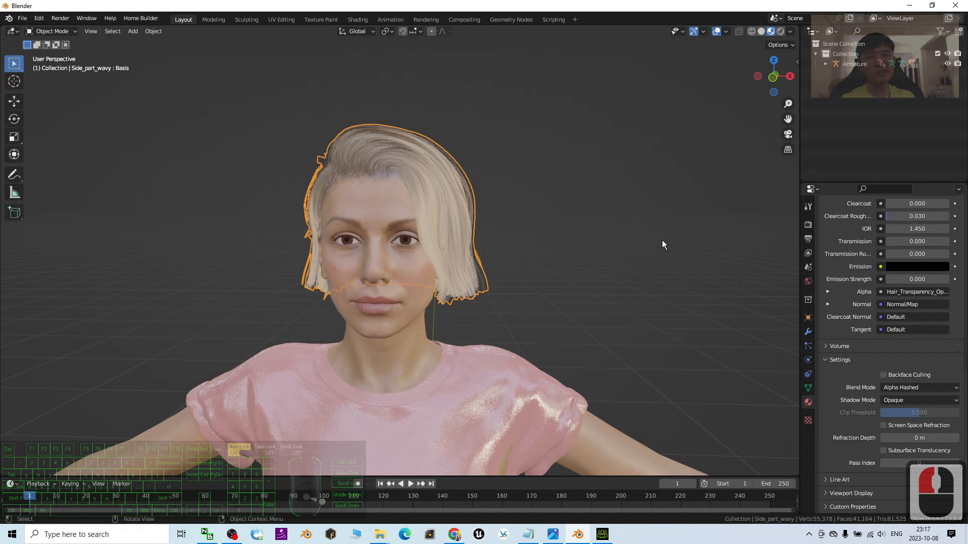
pyautogui.moveTo(509, 5); pyautogui.dragTo(681, 63)
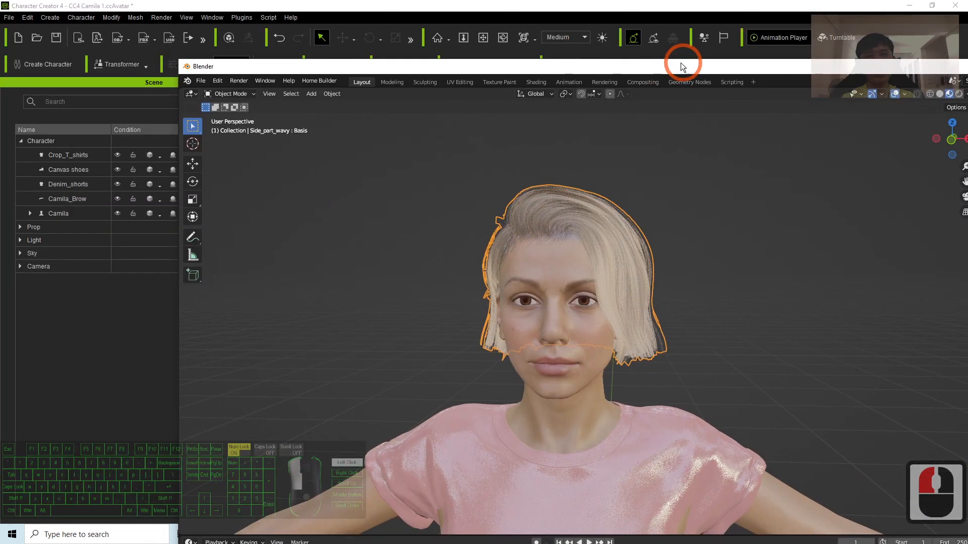
pyautogui.click(918, 6)
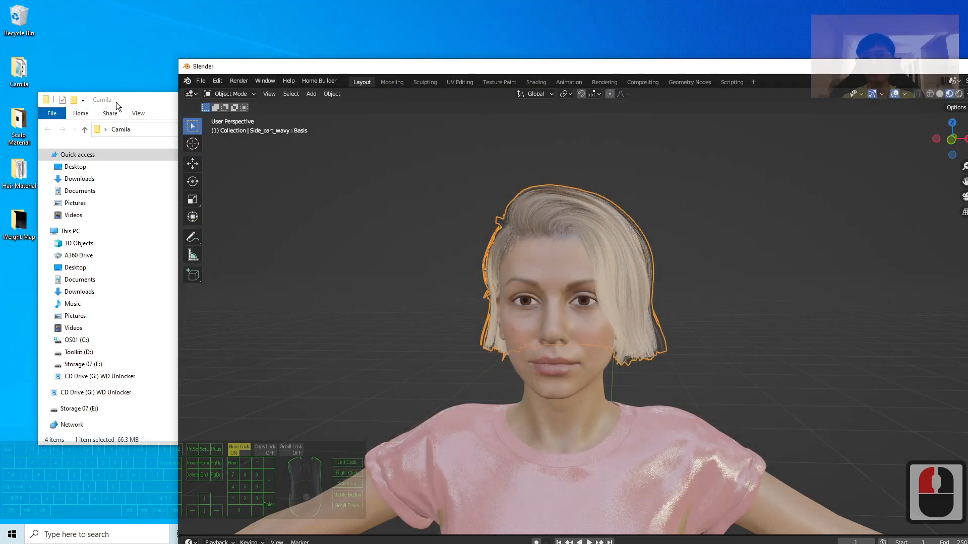
pyautogui.click(156, 100)
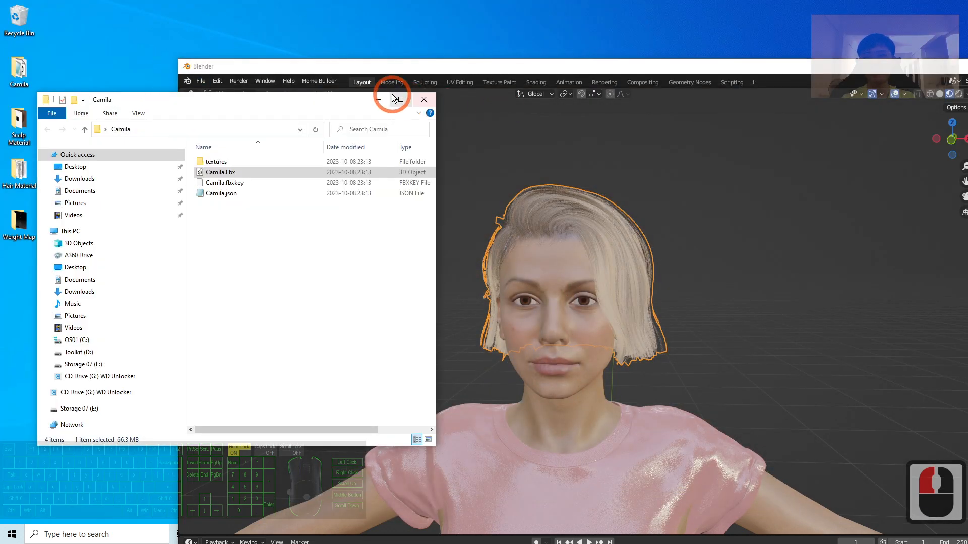
pyautogui.click(424, 99)
# - Start an FBX export of the shortened hair, limited to Selected Objects with the path mode set to Copy
pyautogui.click(201, 81)
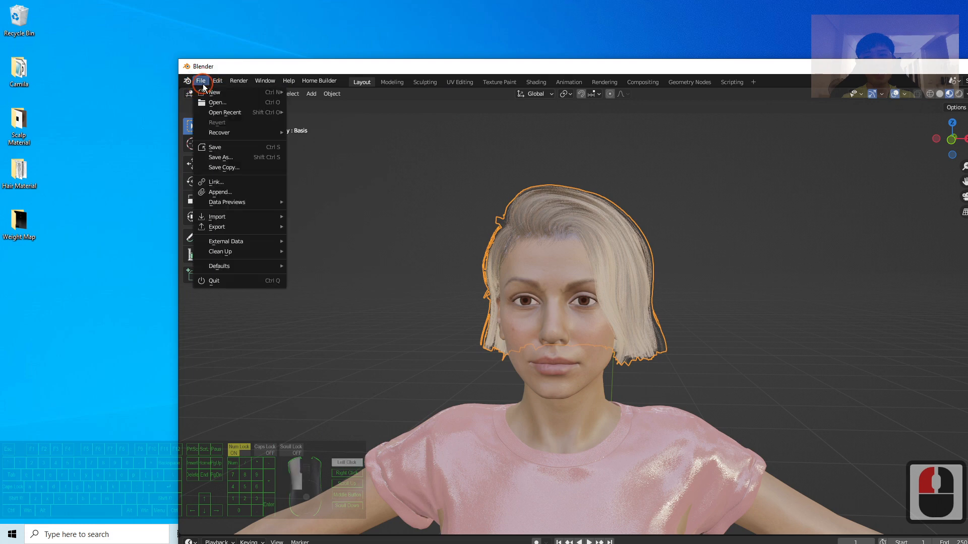
pyautogui.moveTo(242, 227)
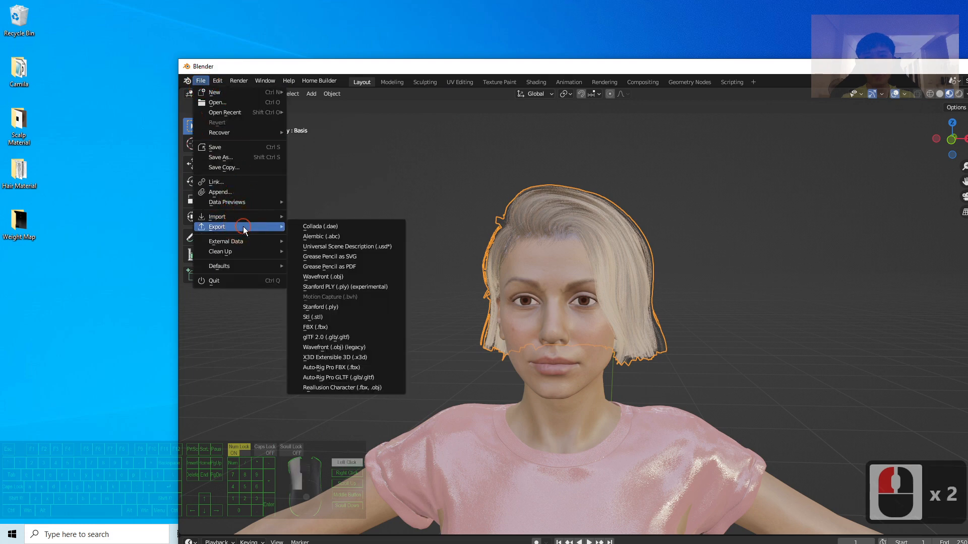
pyautogui.click(322, 327)
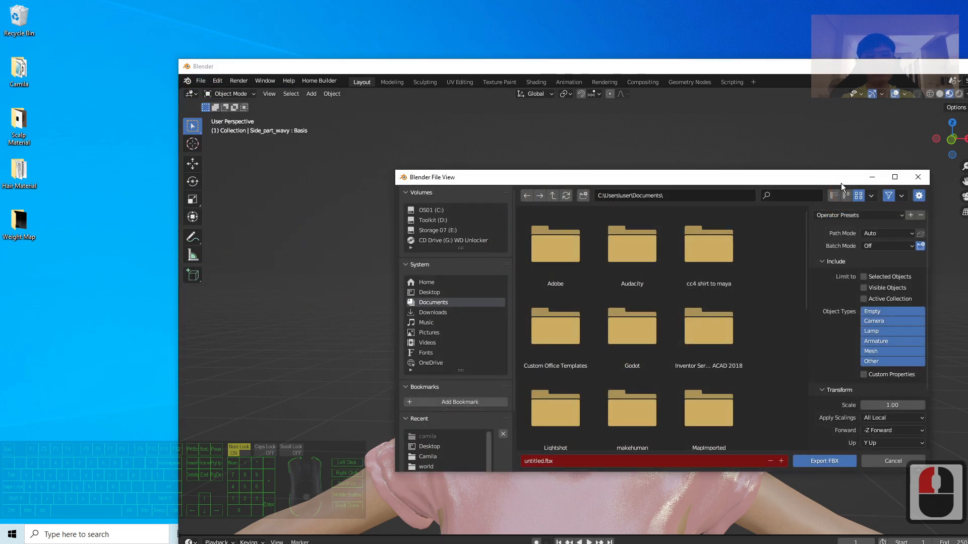
pyautogui.moveTo(841, 177); pyautogui.dragTo(390, 133)
pyautogui.click(504, 224)
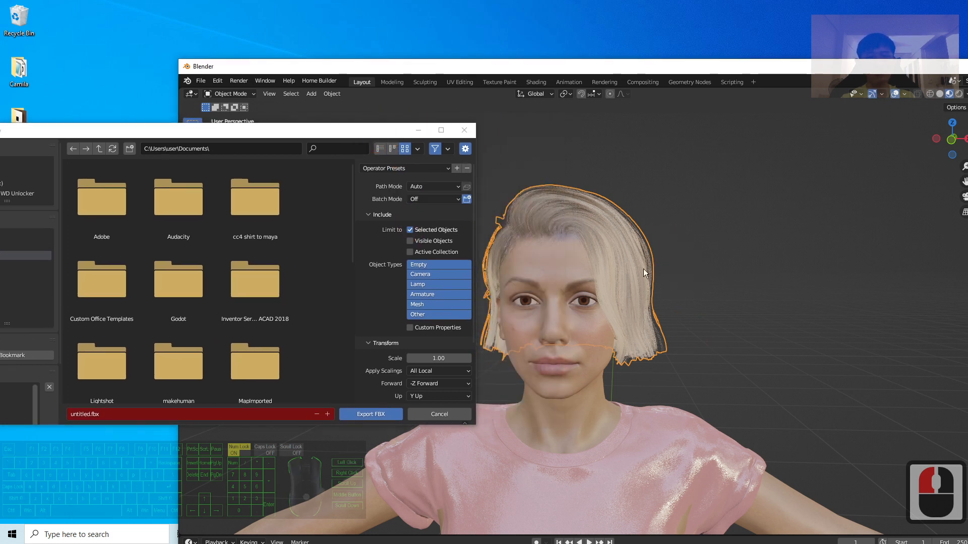
pyautogui.click(419, 188)
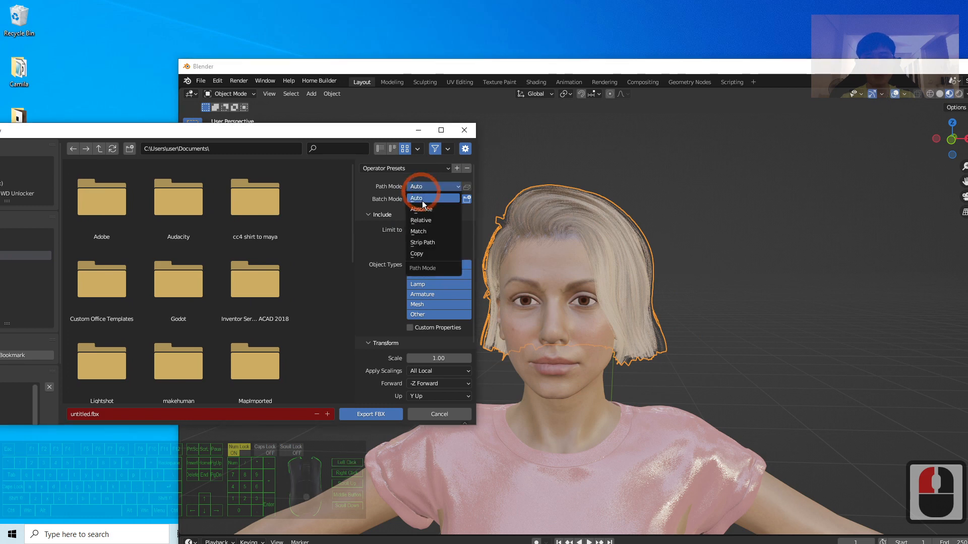
pyautogui.click(422, 253)
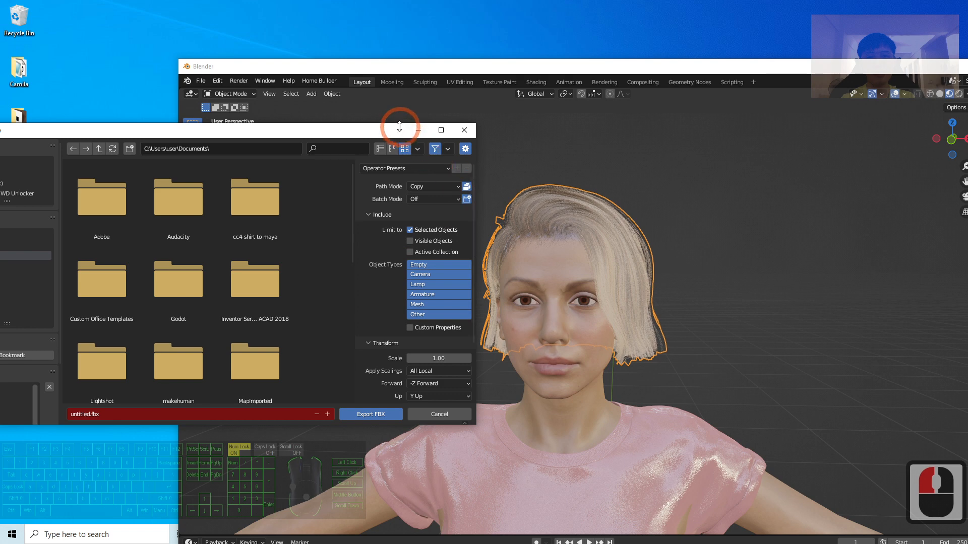
pyautogui.moveTo(377, 129); pyautogui.dragTo(549, 113)
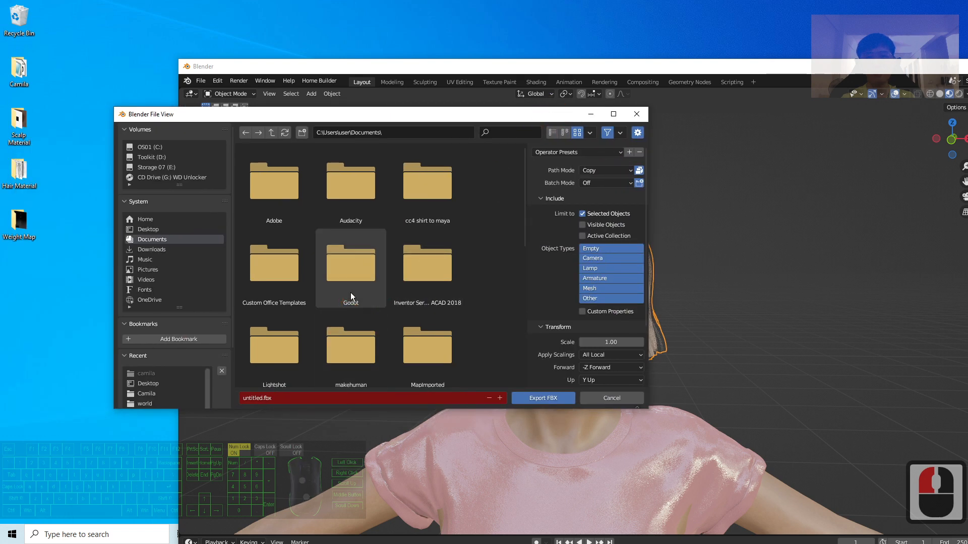
# - Create a folder named "Hair Cut" on the desktop and open it as the export location
pyautogui.click(148, 229)
pyautogui.click(379, 302)
pyautogui.rightClick(379, 300)
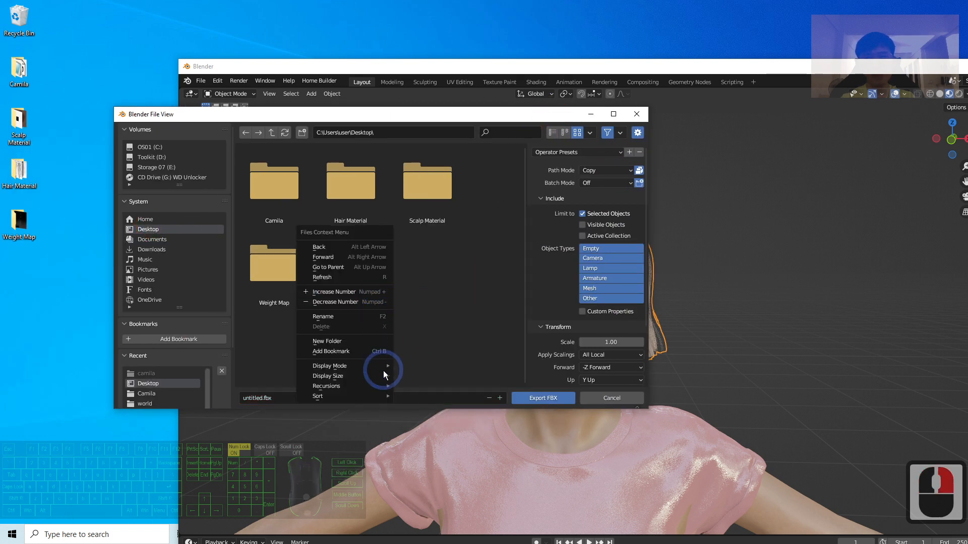
pyautogui.click(355, 341)
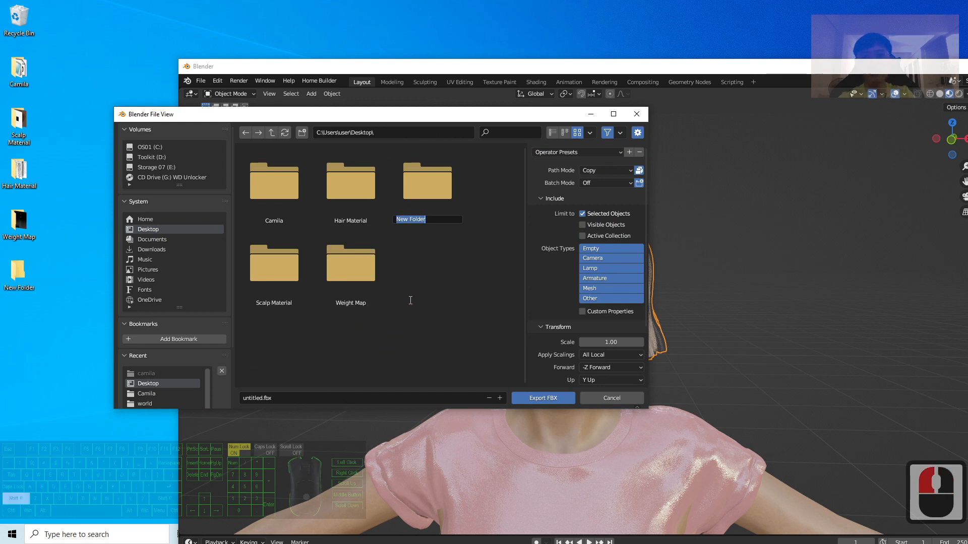
pyautogui.write('Hair Cut')
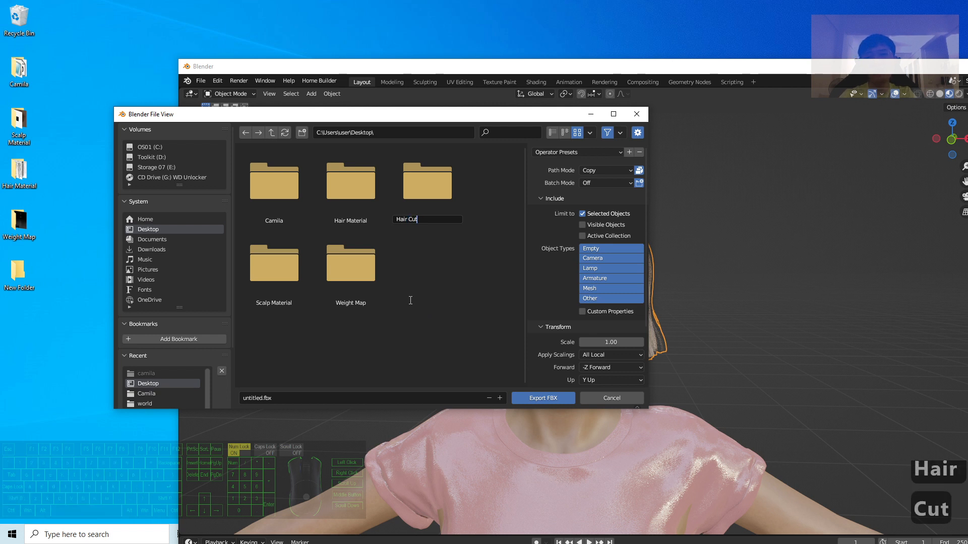
pyautogui.press('Return')
pyautogui.press('Return')
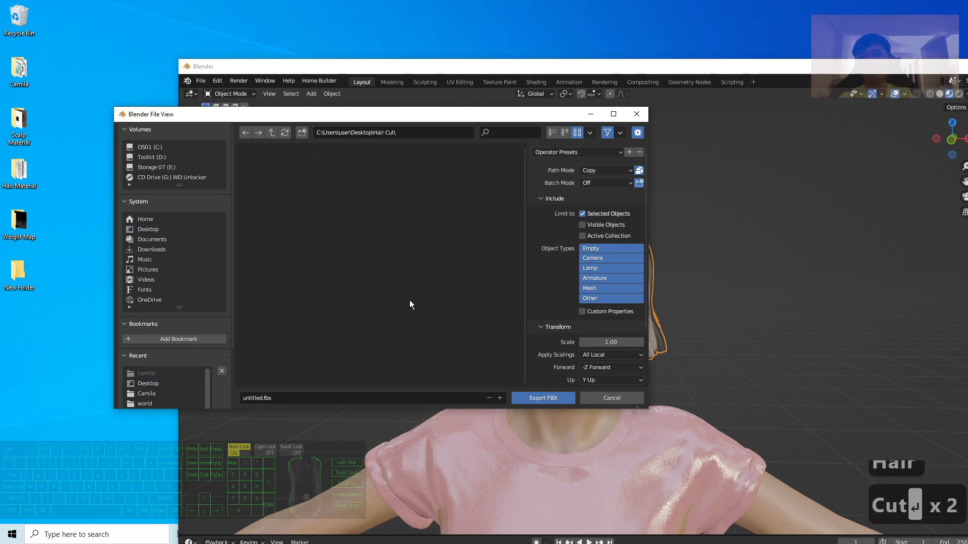
# - Name the file "camila hair cut" and export the shortened hair as FBX into the Hair Cut folder
pyautogui.click(291, 395)
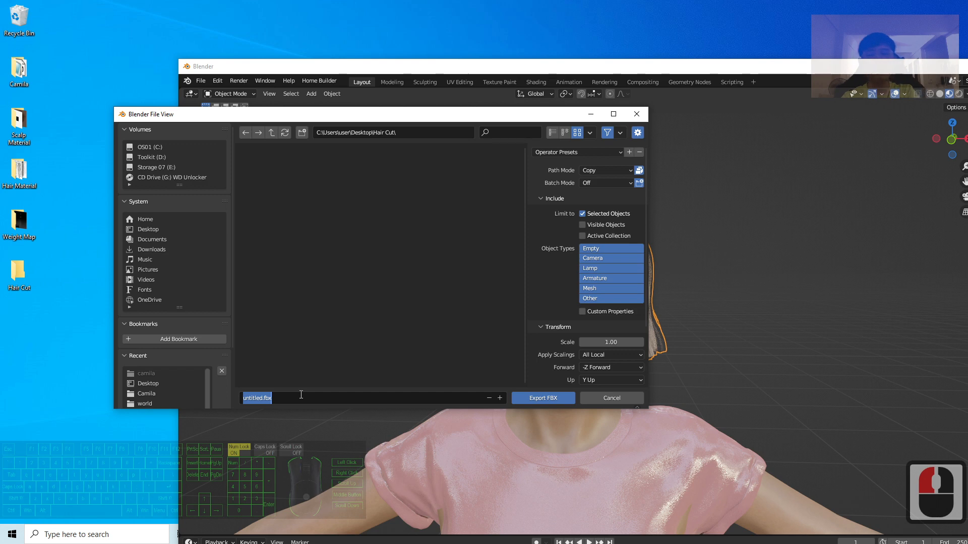
pyautogui.write('camila hair cut')
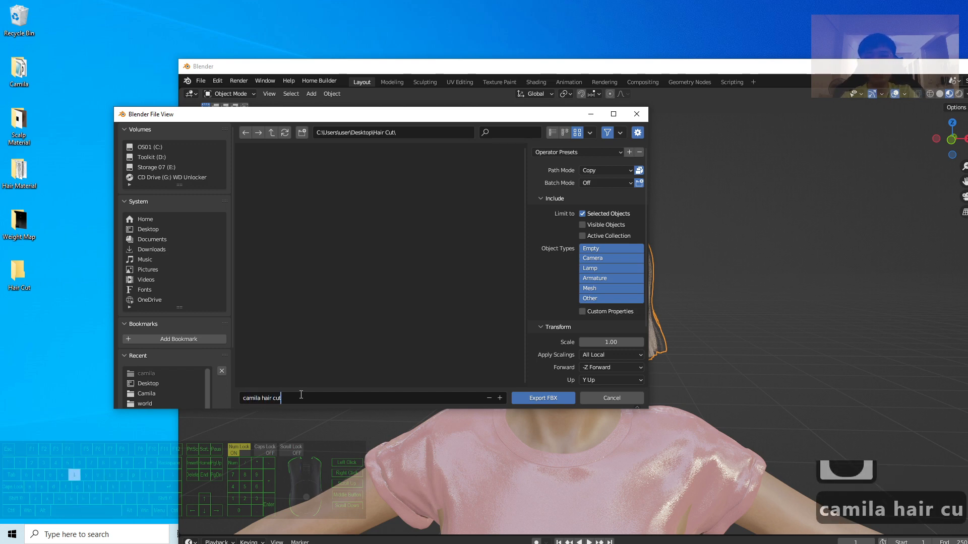
pyautogui.doubleClick(550, 399)
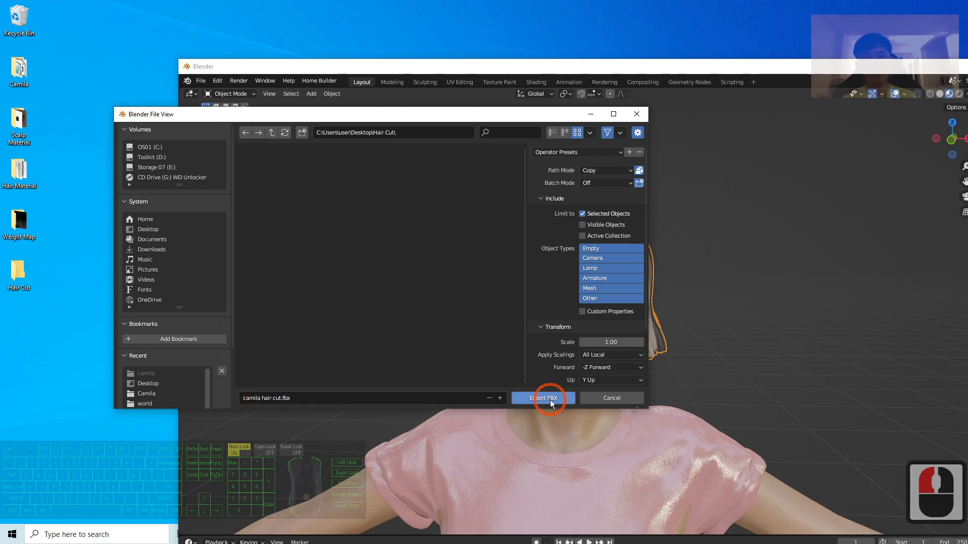
# - Minimize Blender and the tutorial folder window, and open the desktop's Hair Cut folder to check the exported FBX
pyautogui.doubleClick(804, 72)
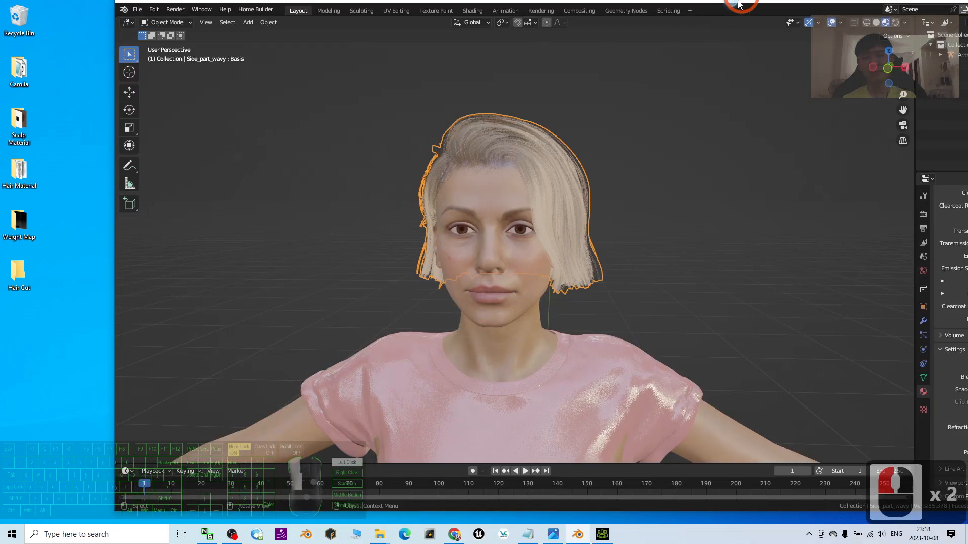
pyautogui.click(911, 5)
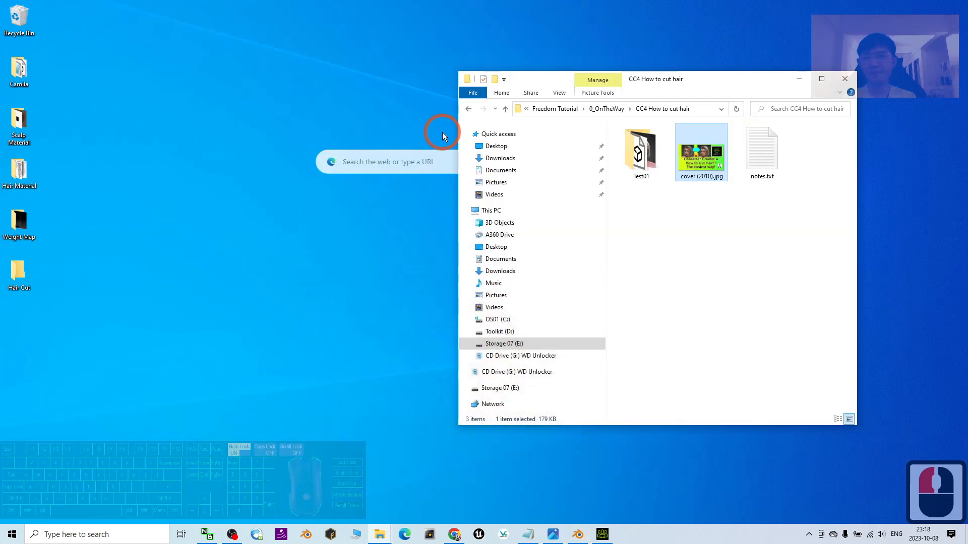
pyautogui.click(798, 79)
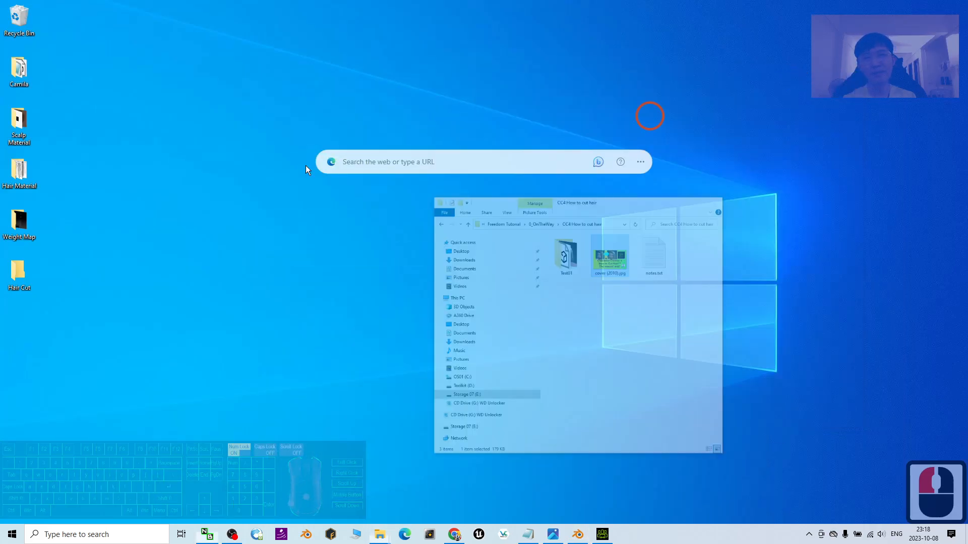
pyautogui.doubleClick(14, 258)
pyautogui.click(14, 257)
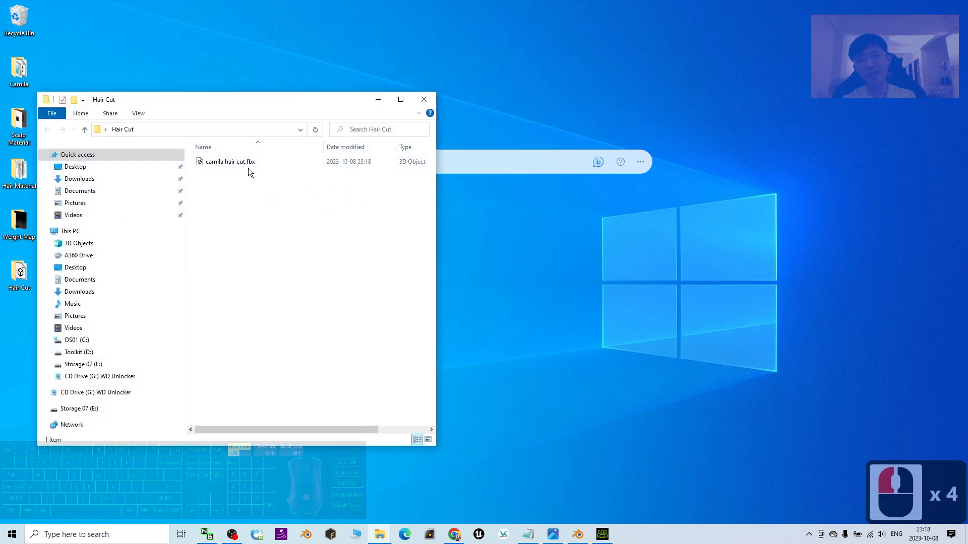
# - Switch to Character Creator 4 and apply the T-Pose from the Calibration poses to the bald character
pyautogui.click(600, 534)
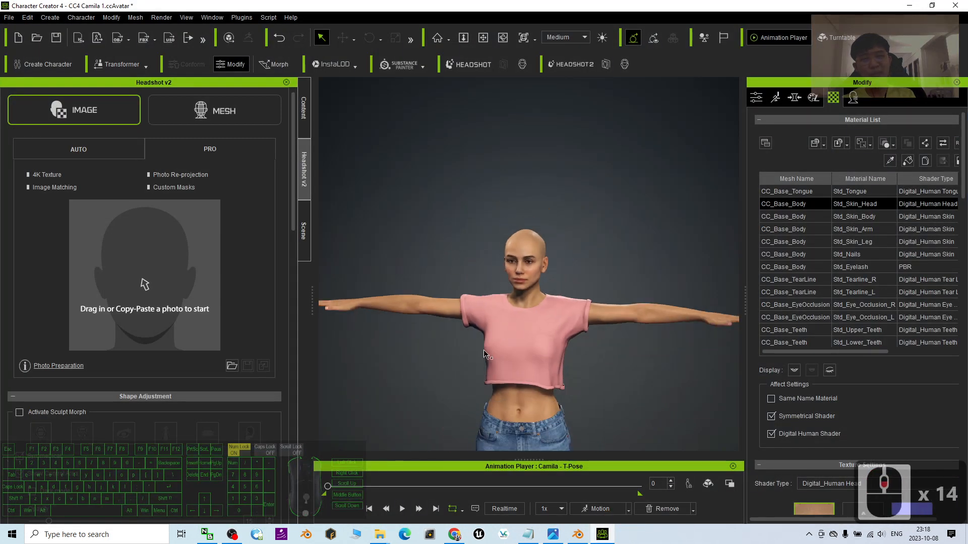
pyautogui.scroll(15, 547, 315)
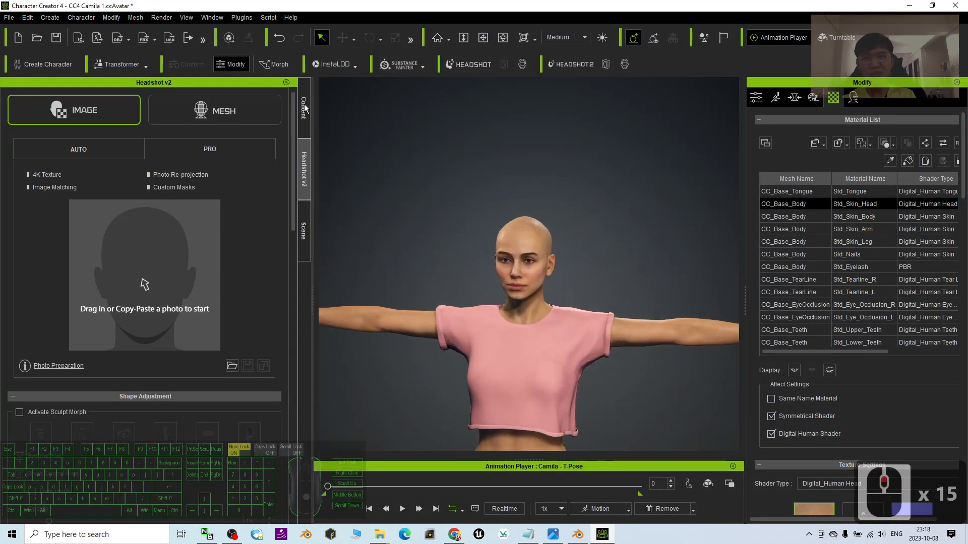
pyautogui.click(304, 107)
pyautogui.click(211, 104)
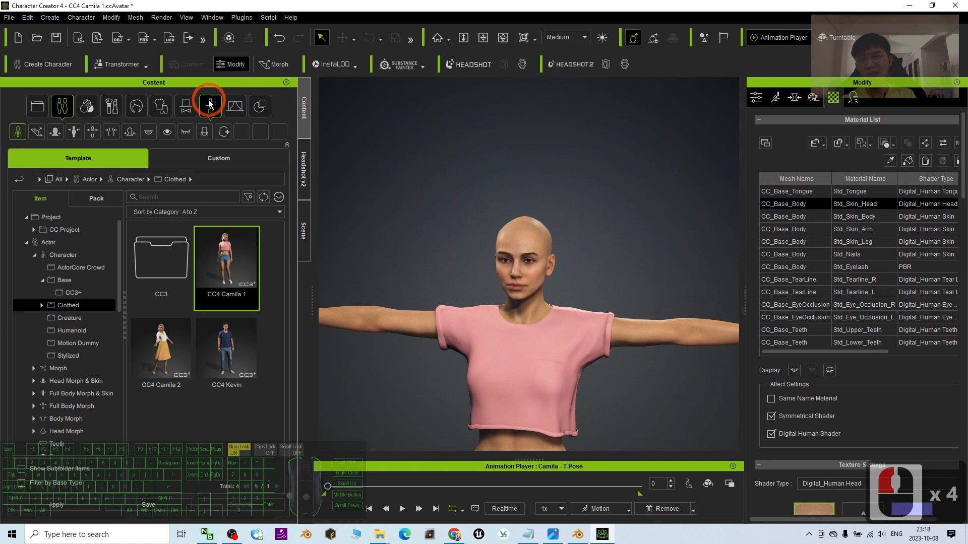
pyautogui.click(214, 106)
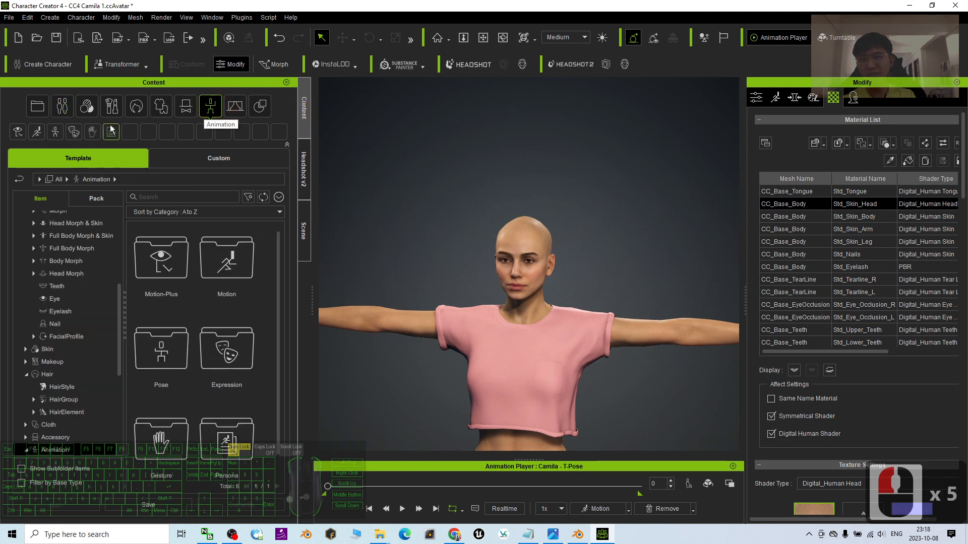
pyautogui.click(37, 132)
pyautogui.click(213, 418)
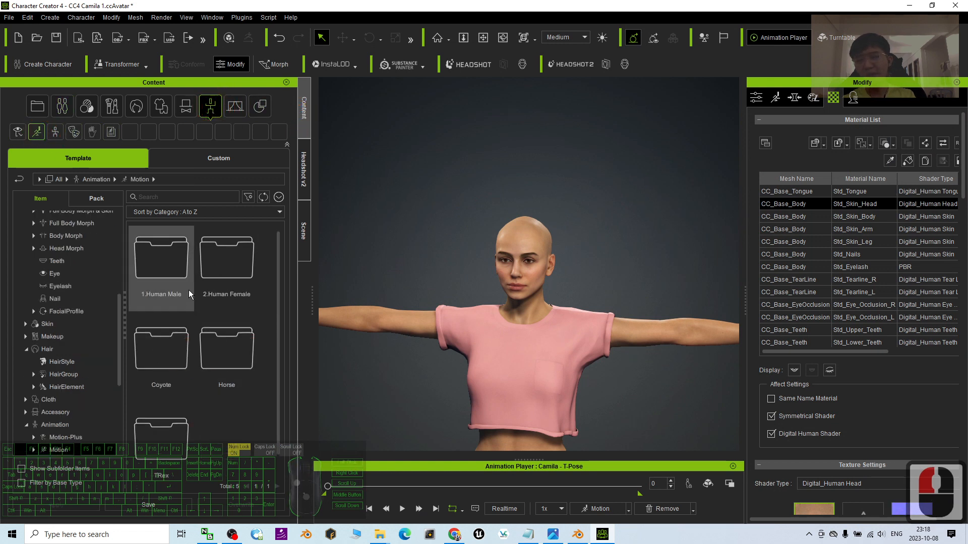
pyautogui.scroll(-2, 187, 404)
pyautogui.scroll(-2, 75, 423)
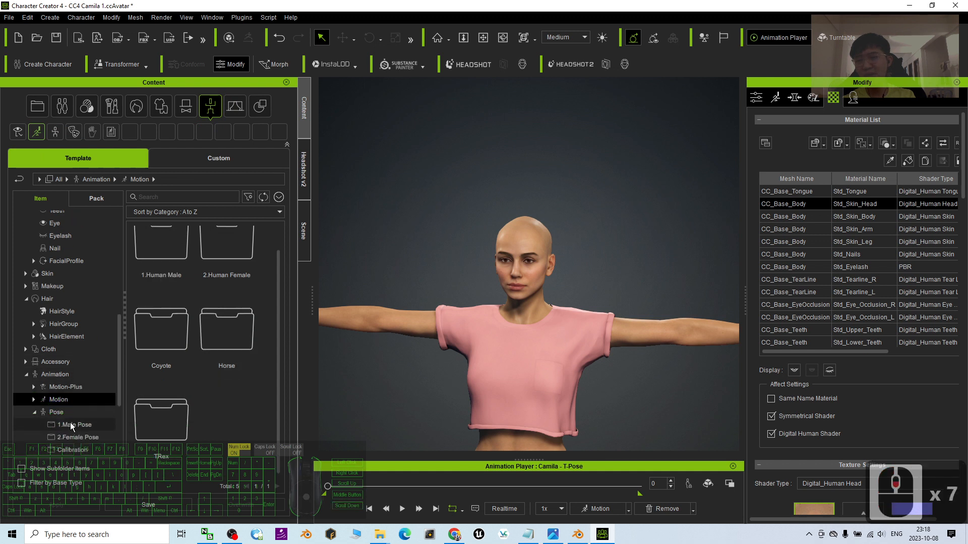
pyautogui.click(74, 414)
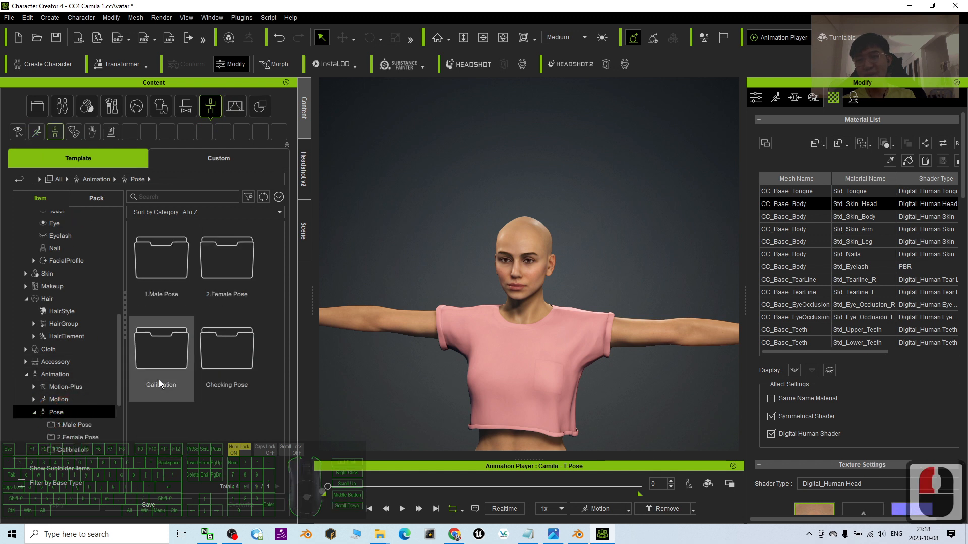
pyautogui.doubleClick(164, 348)
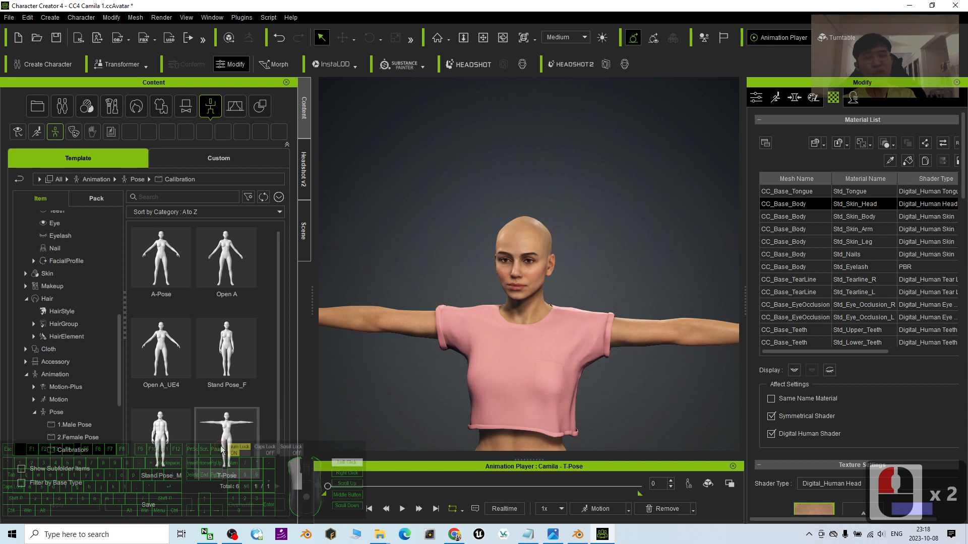
pyautogui.moveTo(230, 451); pyautogui.dragTo(528, 301)
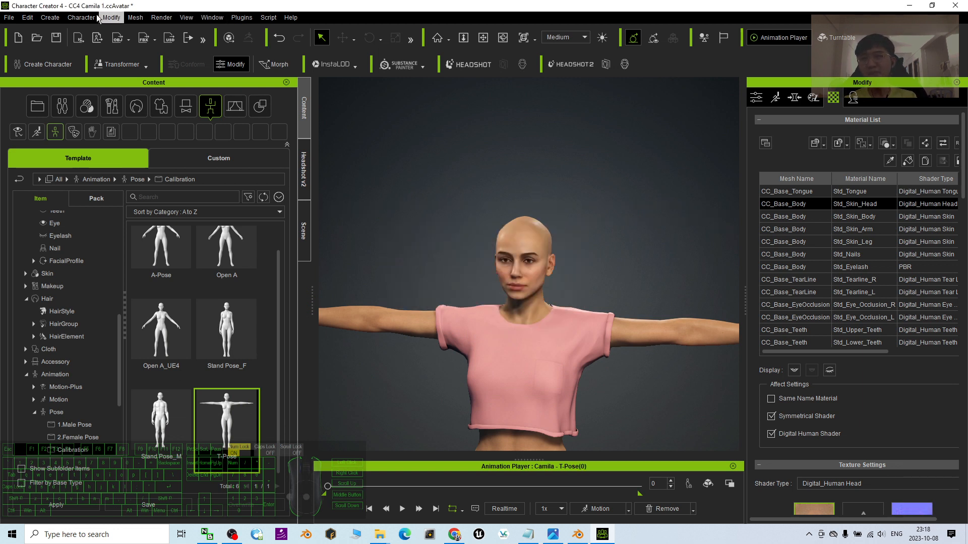
# - Import "camila hair cut.fbx" from the desktop's Hair Cut folder as an accessory
pyautogui.click(57, 20)
pyautogui.click(91, 155)
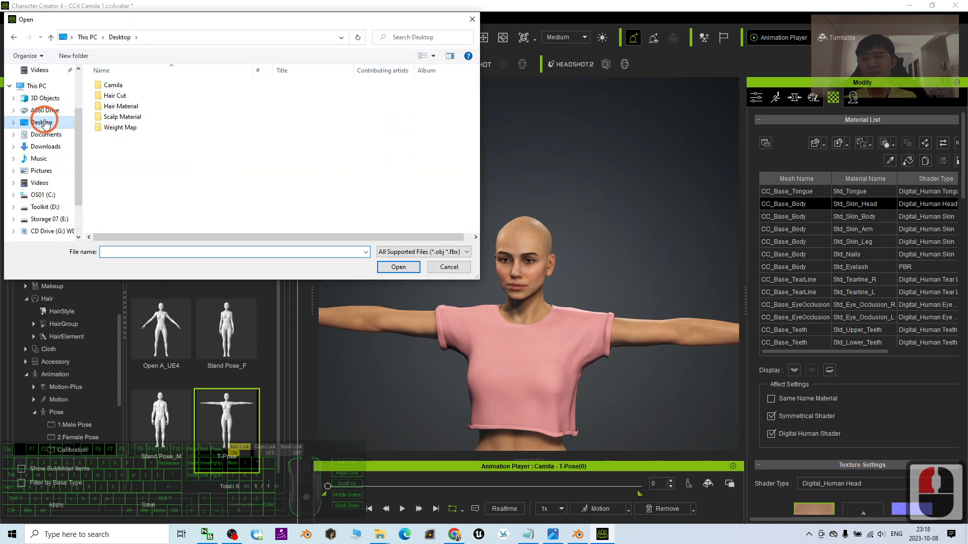
pyautogui.doubleClick(117, 96)
pyautogui.click(156, 85)
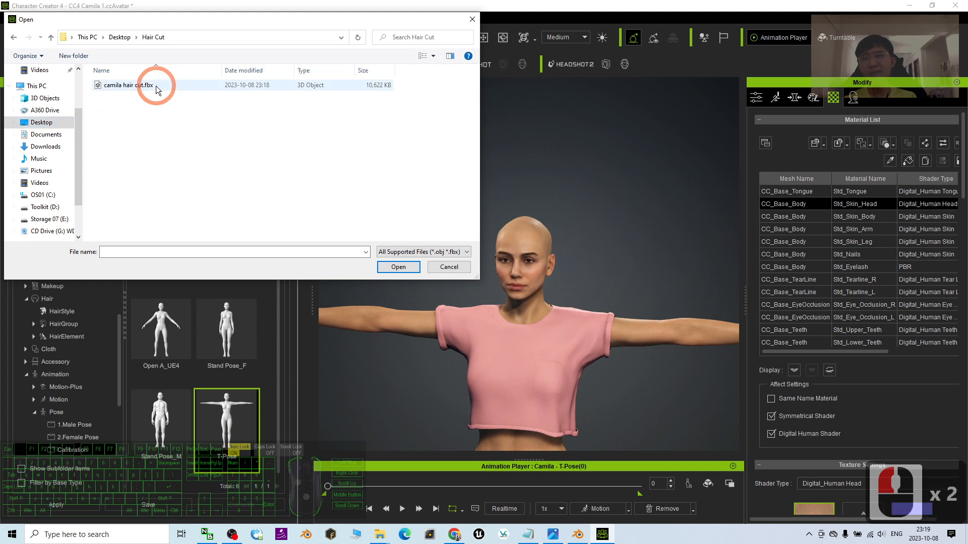
pyautogui.doubleClick(125, 87)
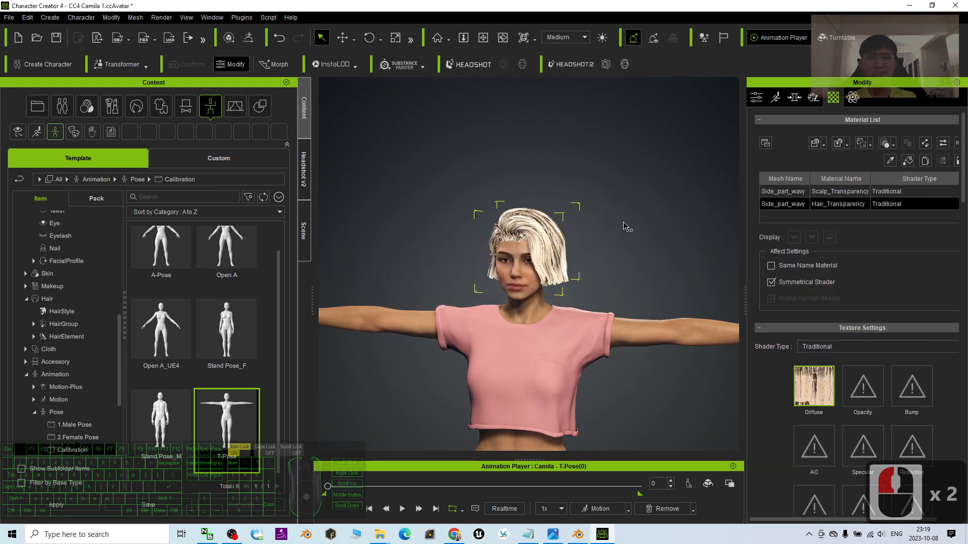
# - Convert the imported Side_part_wavy accessory into hair with the Base/All template, resetting the facial expressions to default
pyautogui.scroll(8, 612, 233)
pyautogui.scroll(-3, 579, 264)
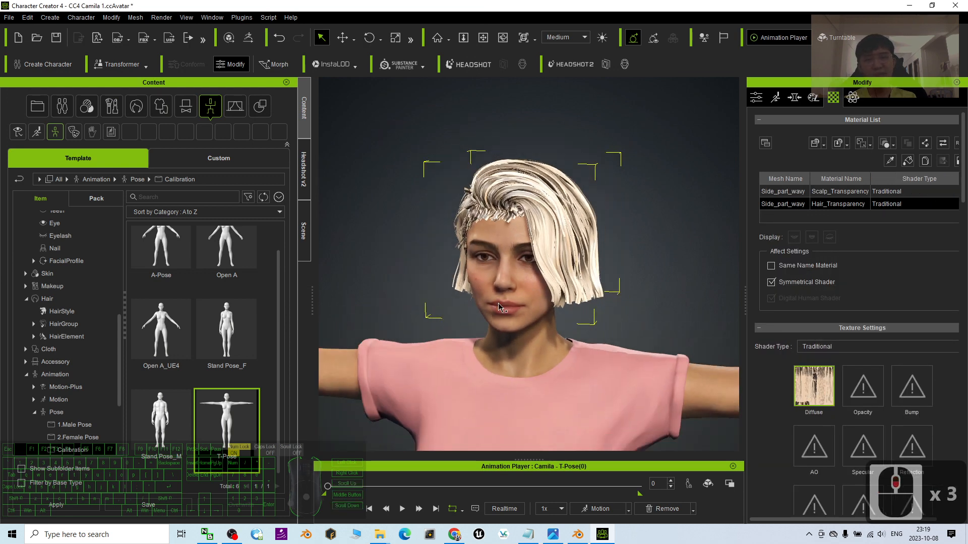
pyautogui.press('c')
pyautogui.moveTo(578, 264); pyautogui.dragTo(555, 272)
pyautogui.moveTo(964, 182); pyautogui.dragTo(966, 161)
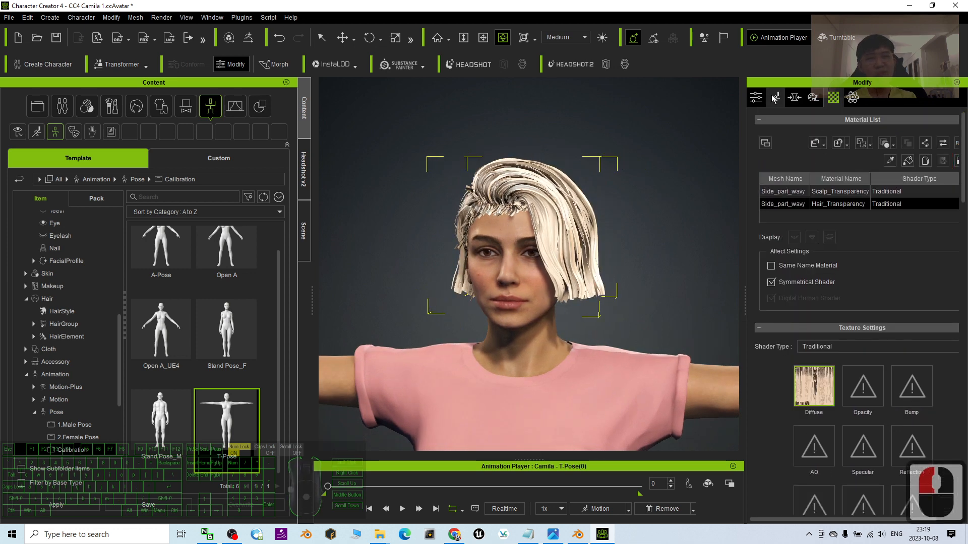
pyautogui.click(756, 99)
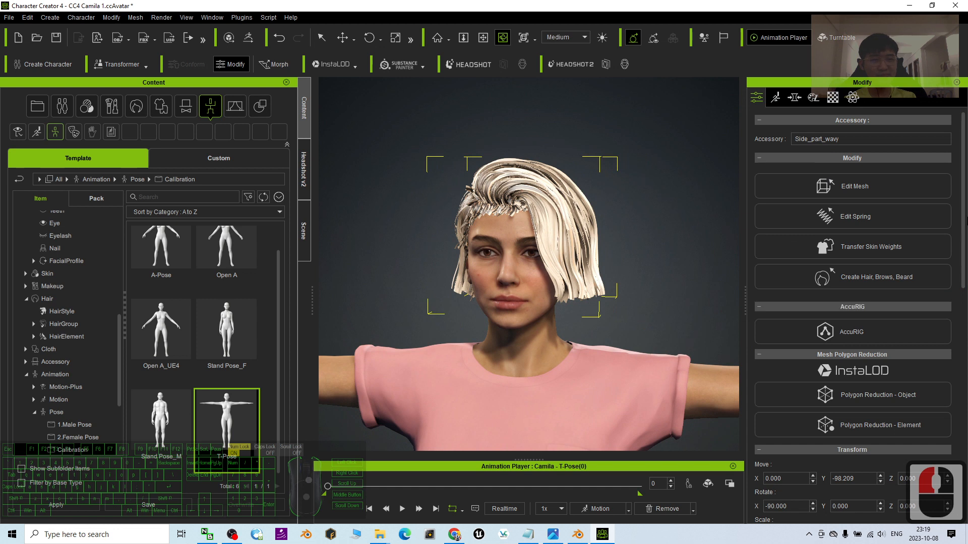
pyautogui.click(875, 284)
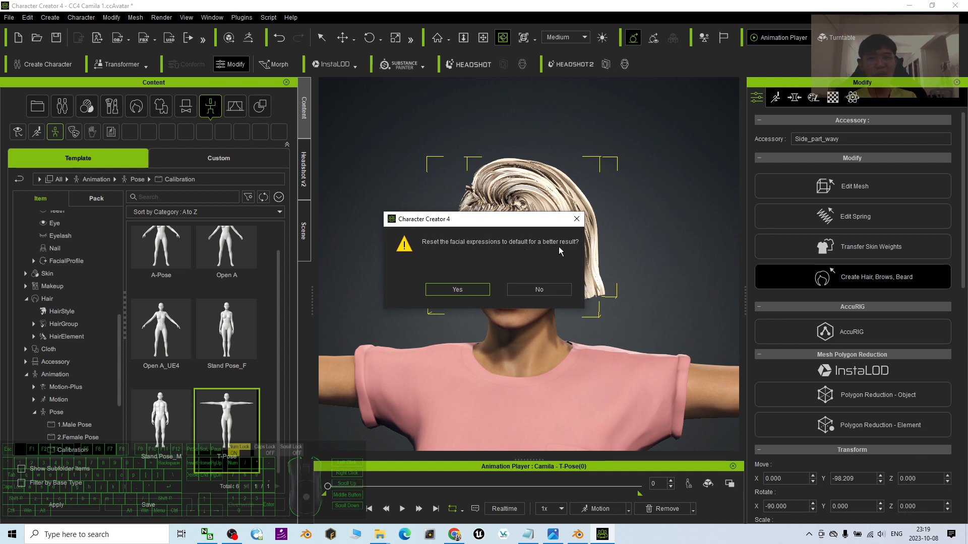
pyautogui.click(472, 292)
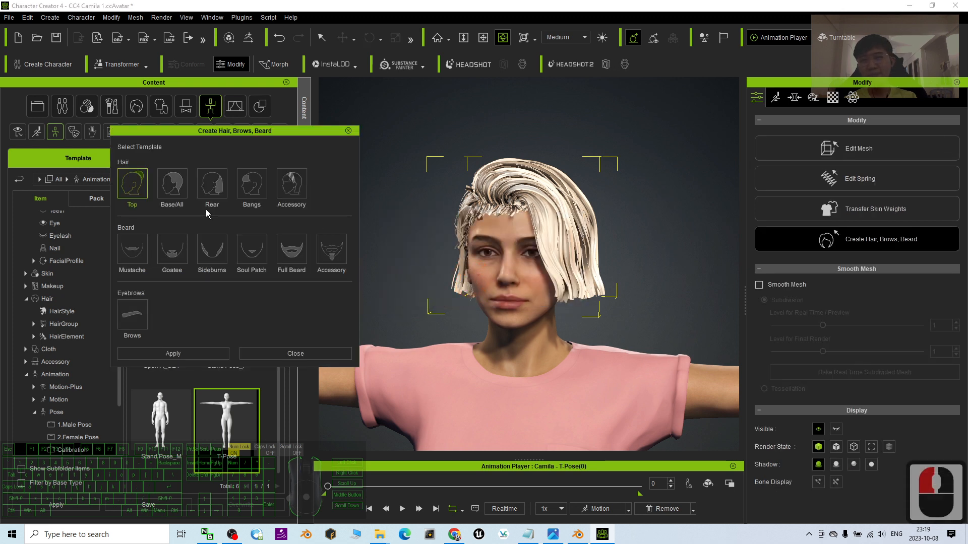
pyautogui.click(164, 181)
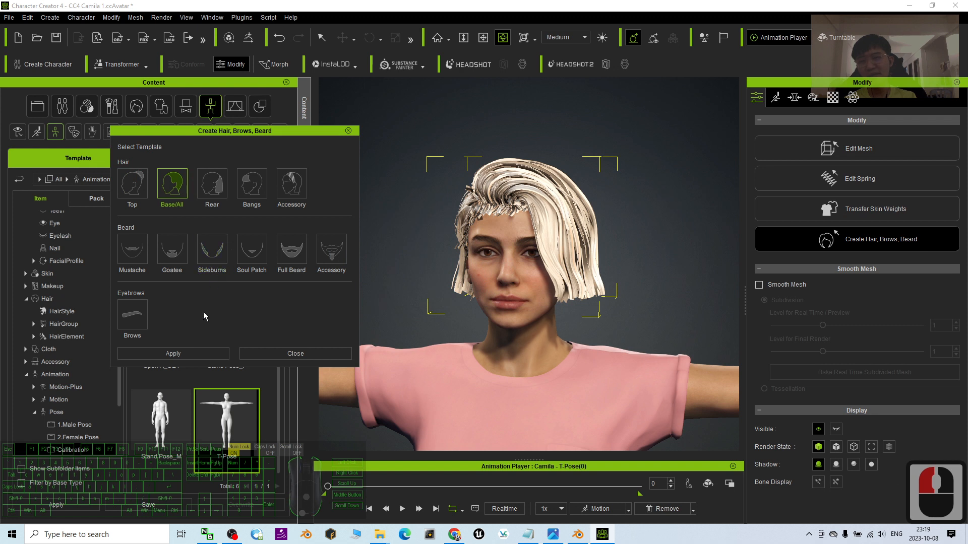
pyautogui.click(177, 352)
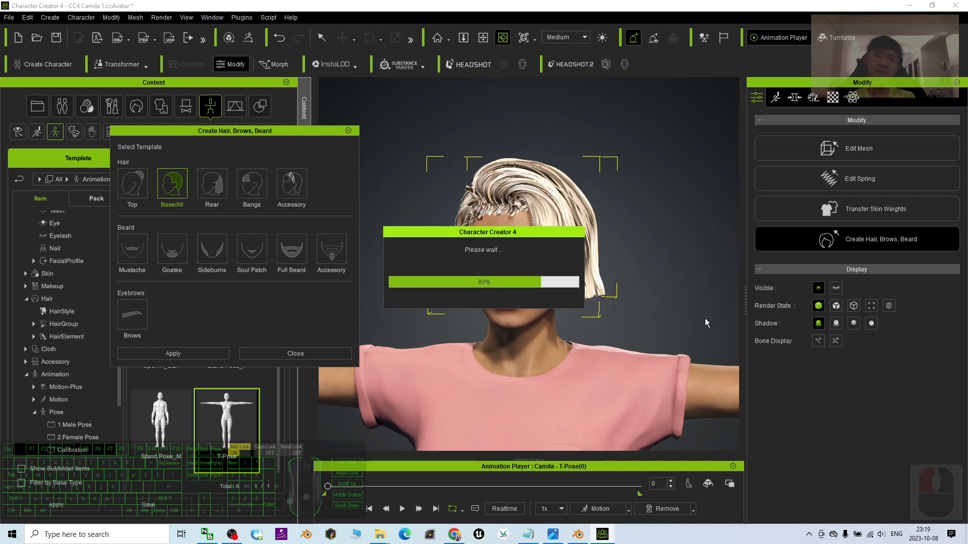
pyautogui.click(348, 130)
# - Load all material textures from the desktop's Scalp Material folder onto the Scalp_Transparency material and set its shader type to PBR
pyautogui.click(832, 98)
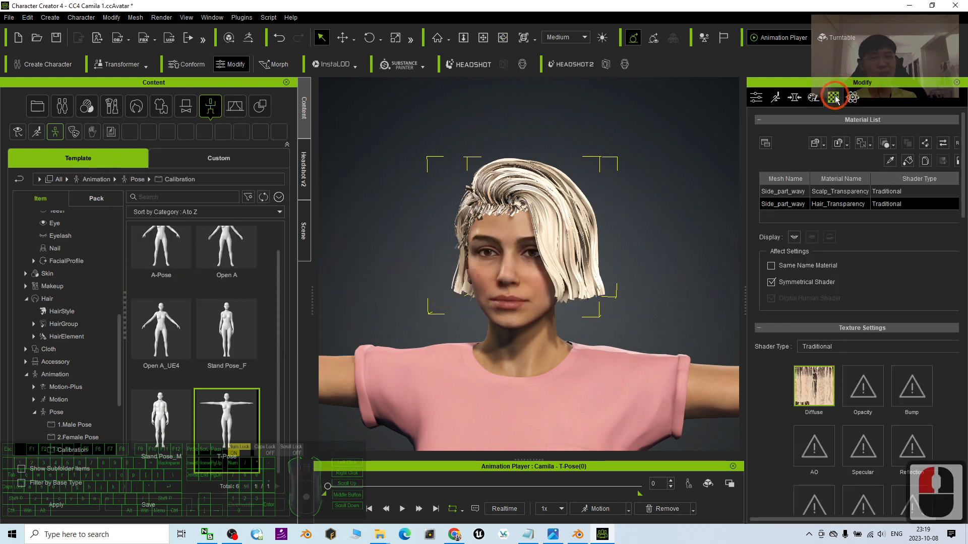
pyautogui.click(798, 192)
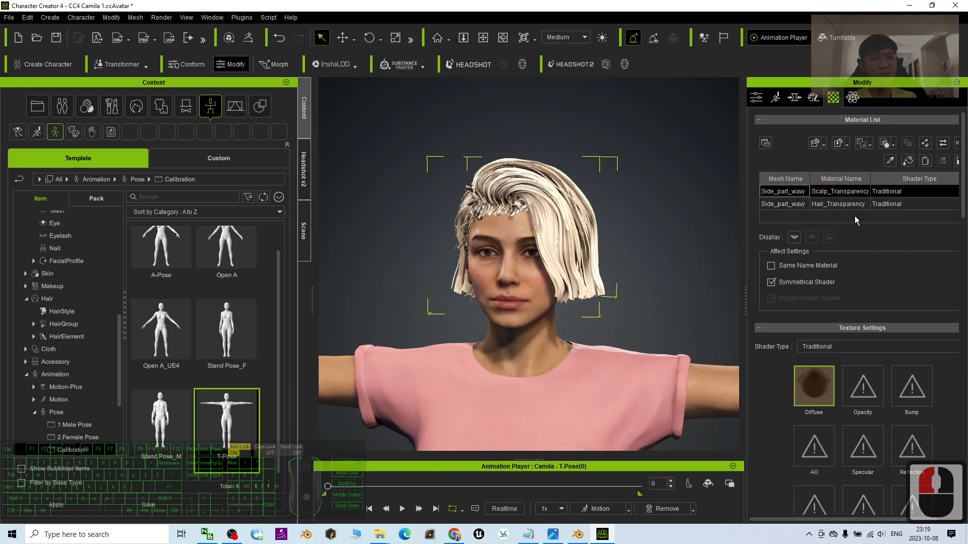
pyautogui.scroll(-6, 889, 302)
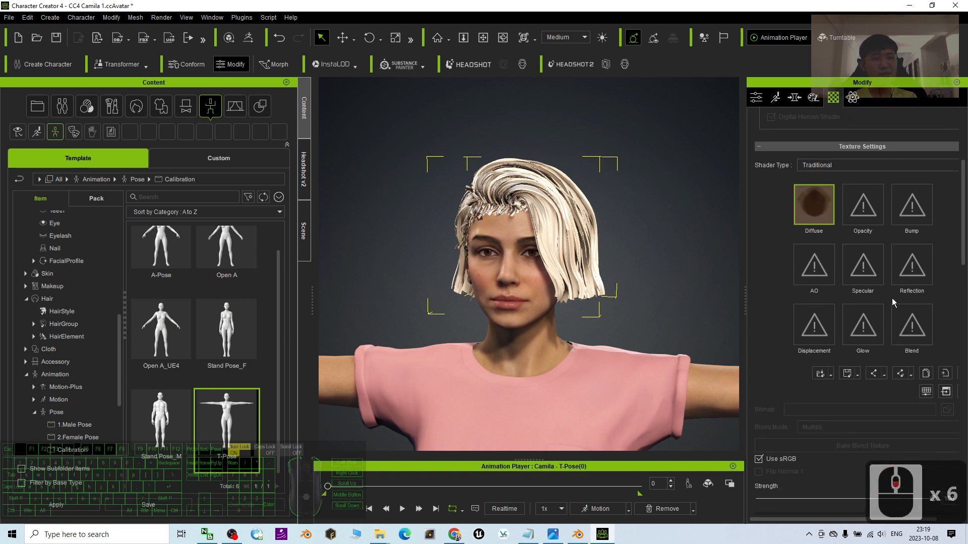
pyautogui.click(830, 375)
pyautogui.click(856, 398)
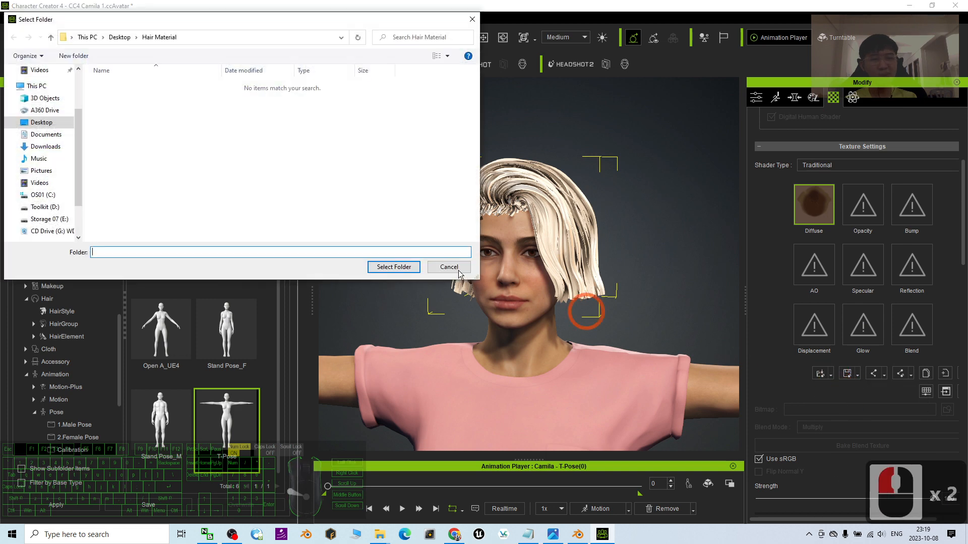
pyautogui.click(48, 121)
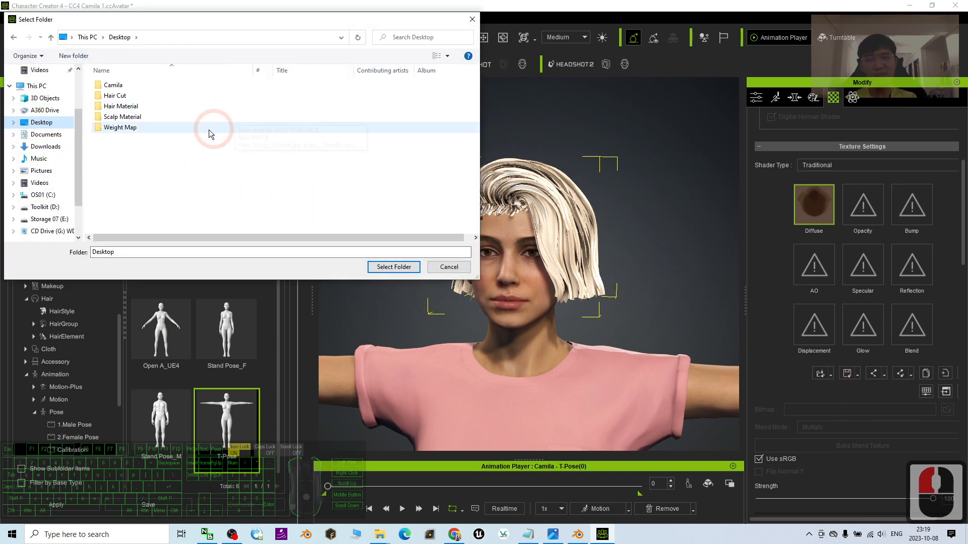
pyautogui.doubleClick(121, 117)
pyautogui.click(387, 268)
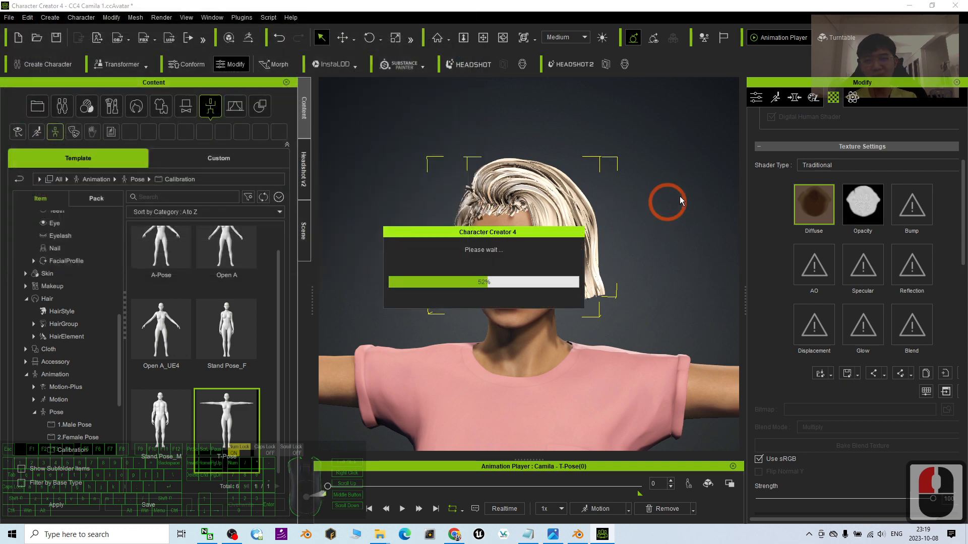
pyautogui.click(817, 165)
pyautogui.click(812, 176)
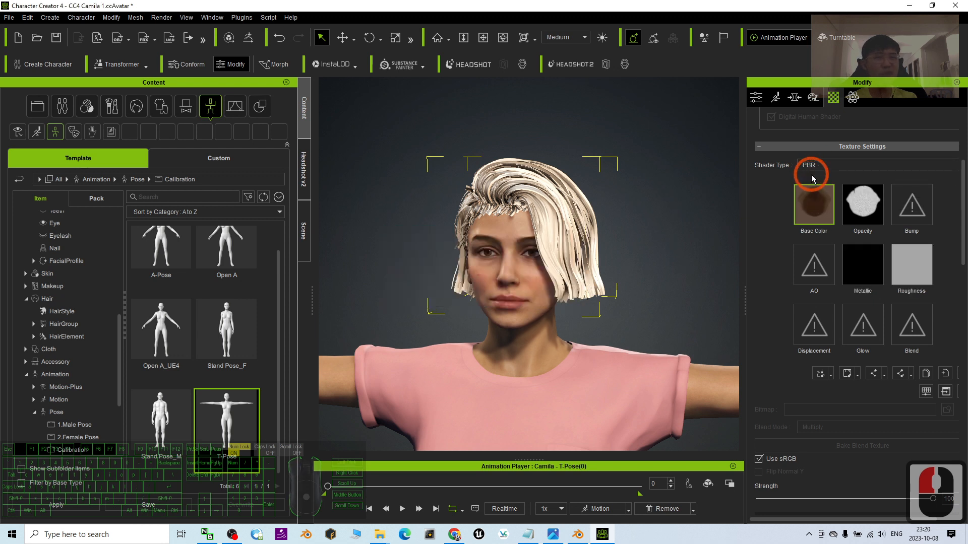
# - Select the Hair_Transparency material of the Side_part_wavy hair
pyautogui.scroll(5, 965, 241)
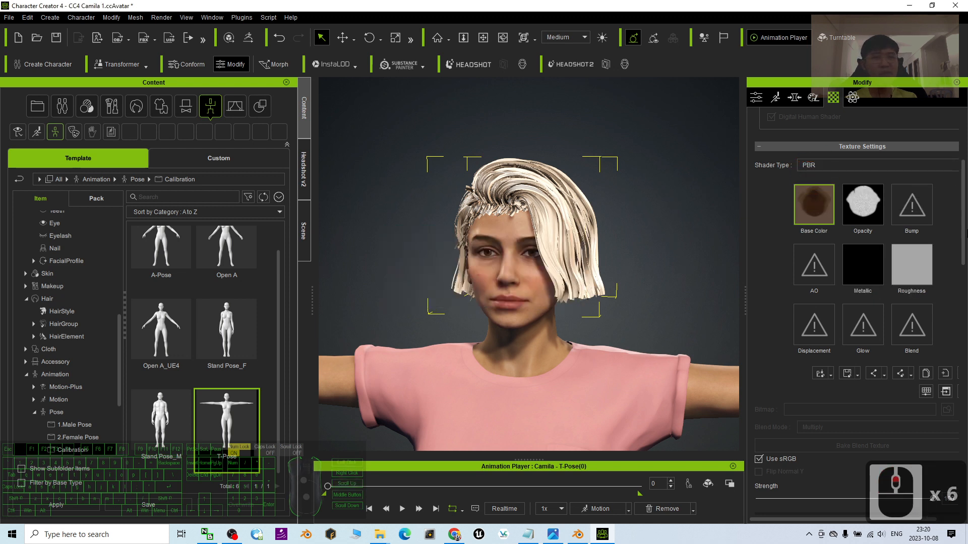
pyautogui.click(965, 200)
pyautogui.click(964, 243)
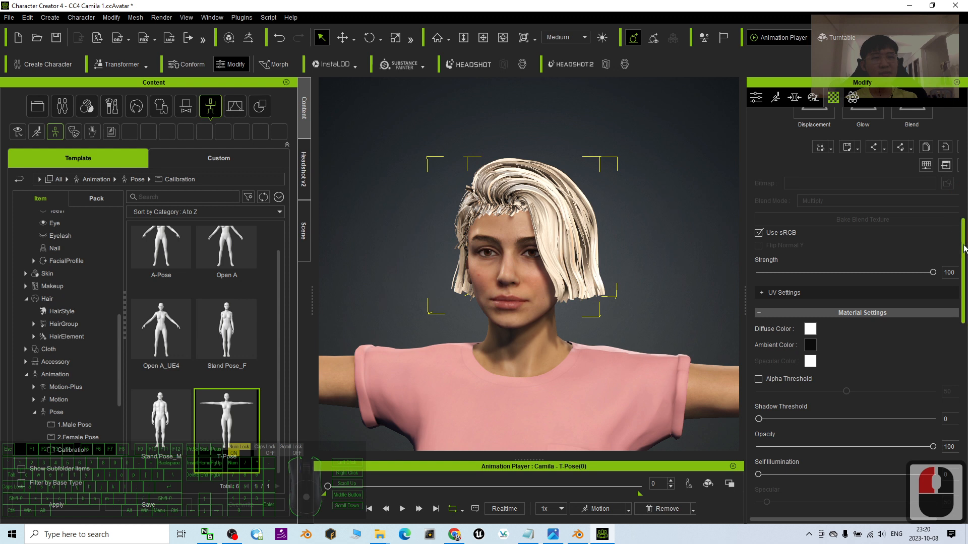
pyautogui.moveTo(963, 246); pyautogui.dragTo(964, 123)
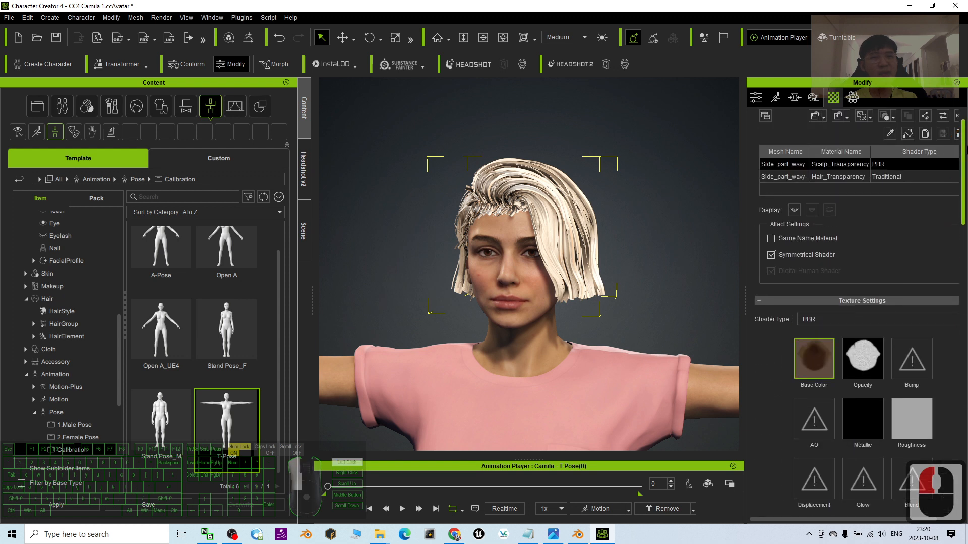
pyautogui.click(787, 177)
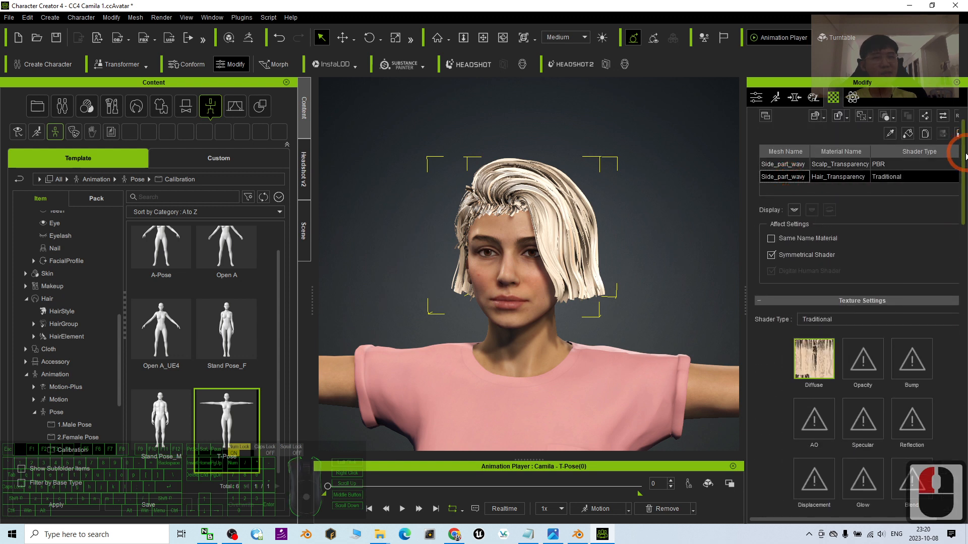
pyautogui.moveTo(964, 151); pyautogui.dragTo(965, 224)
# - Try to load all material textures for the Hair_Transparency material from the desktop's Hair Cut folder
pyautogui.click(829, 257)
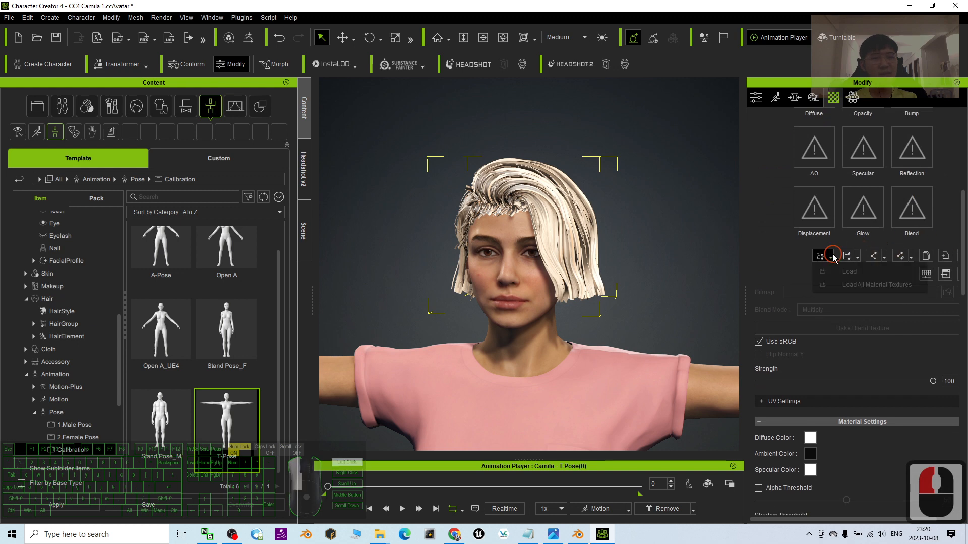
pyautogui.click(853, 283)
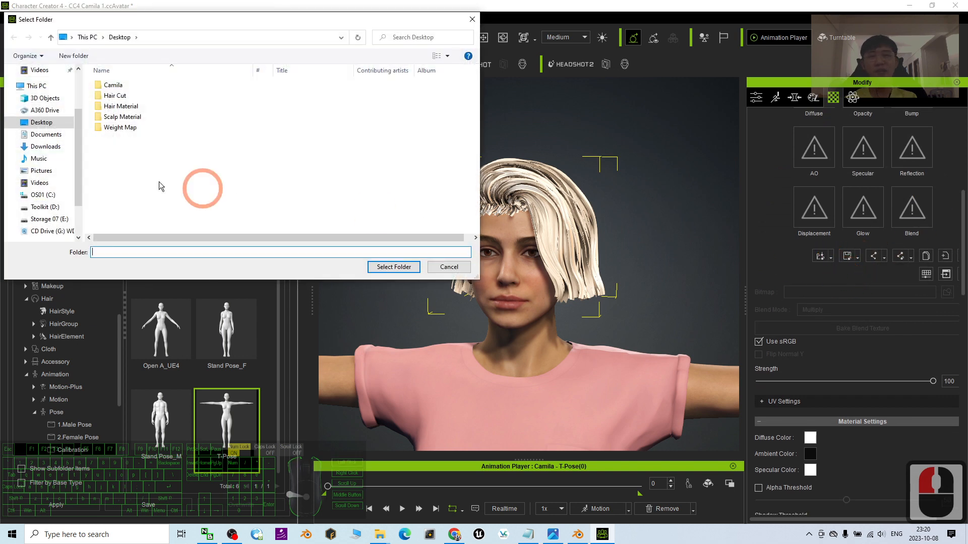
pyautogui.click(31, 121)
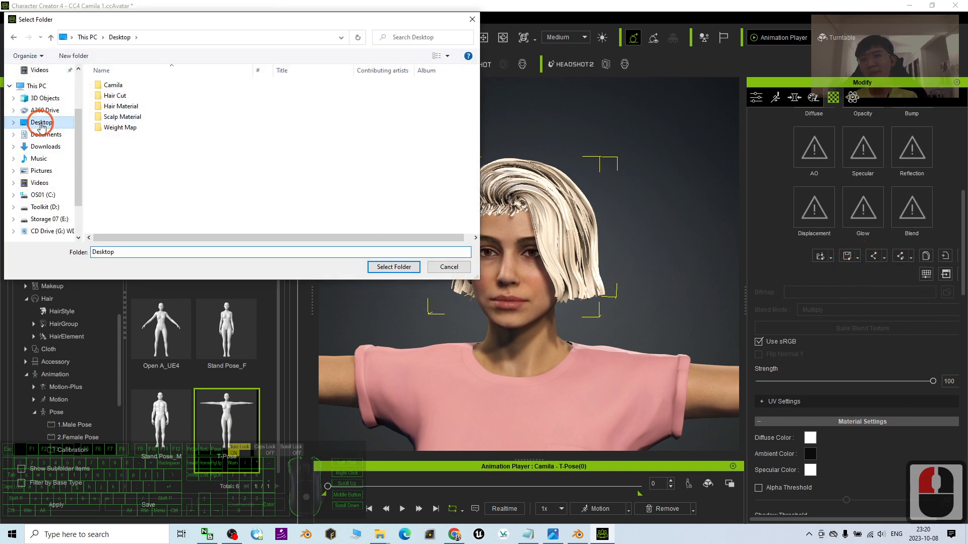
pyautogui.doubleClick(125, 96)
pyautogui.click(395, 268)
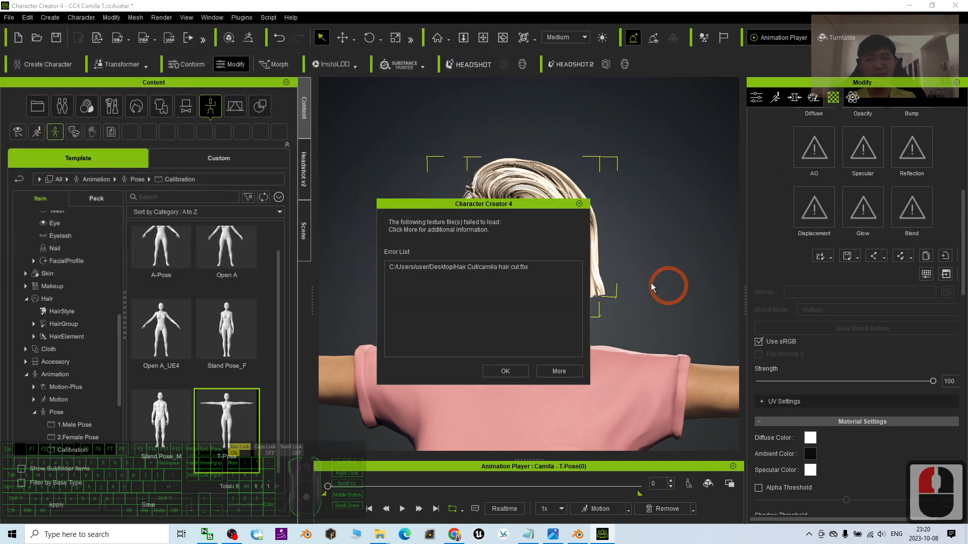
pyautogui.click(515, 372)
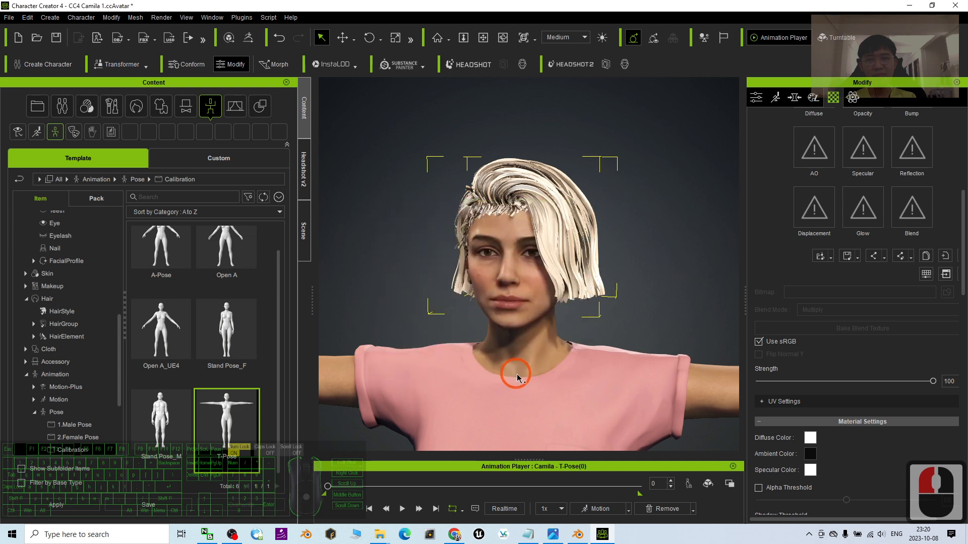
# - Load all material textures from the desktop's Hair Material folder onto the Hair_Transparency material
pyautogui.click(831, 257)
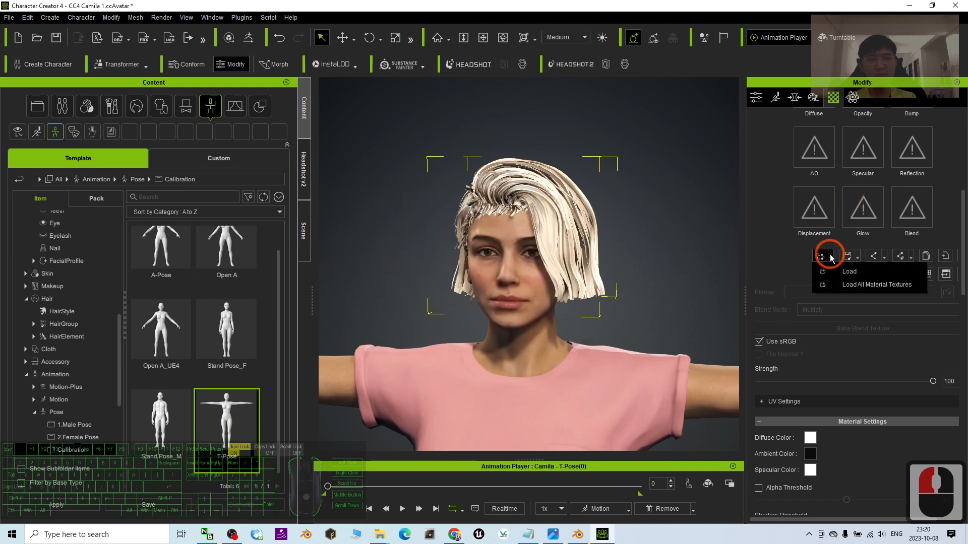
pyautogui.click(859, 285)
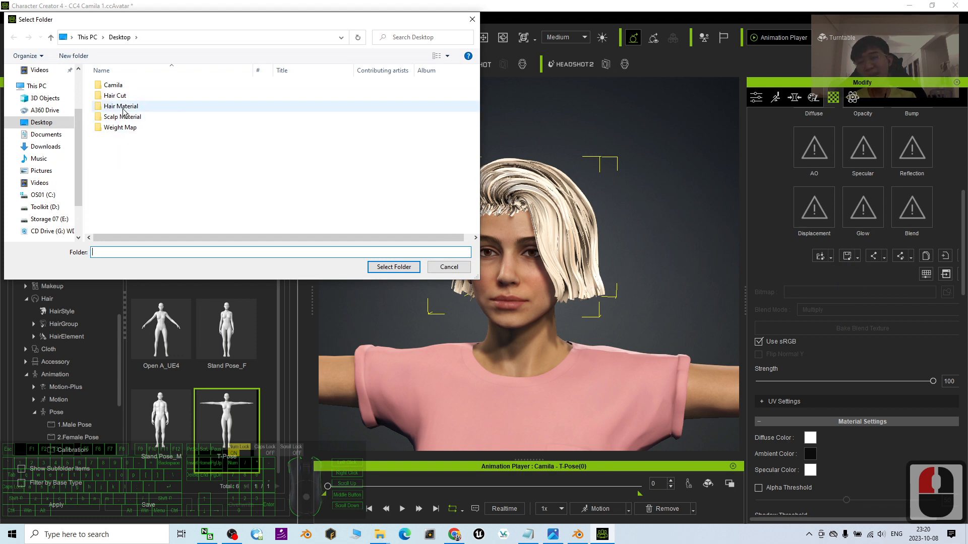
pyautogui.doubleClick(123, 107)
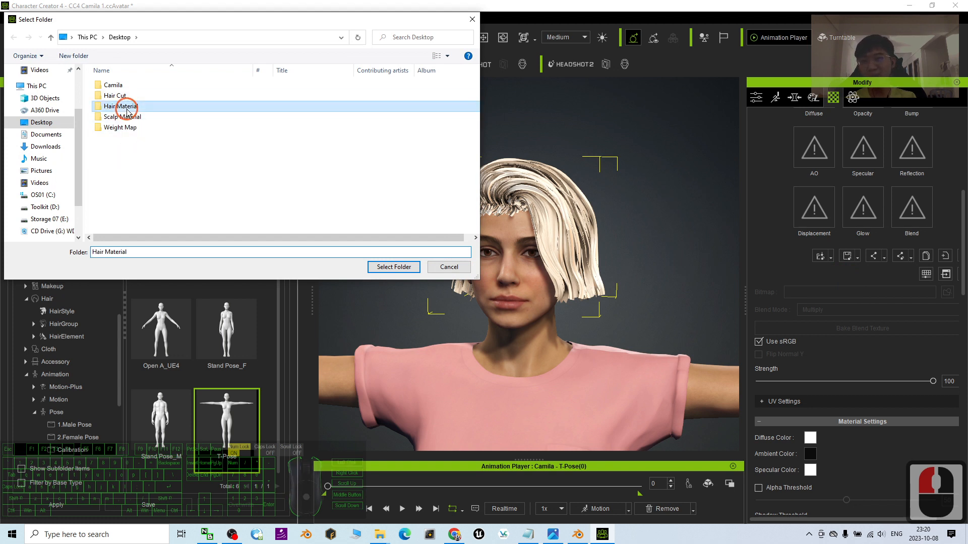
pyautogui.click(393, 265)
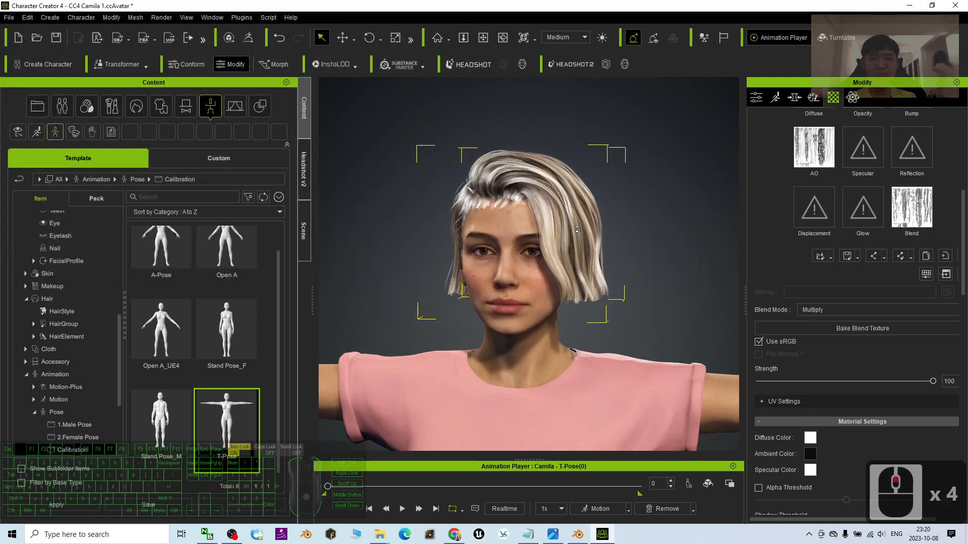
pyautogui.scroll(4, 610, 229)
pyautogui.scroll(-2, 609, 230)
pyautogui.press('c')
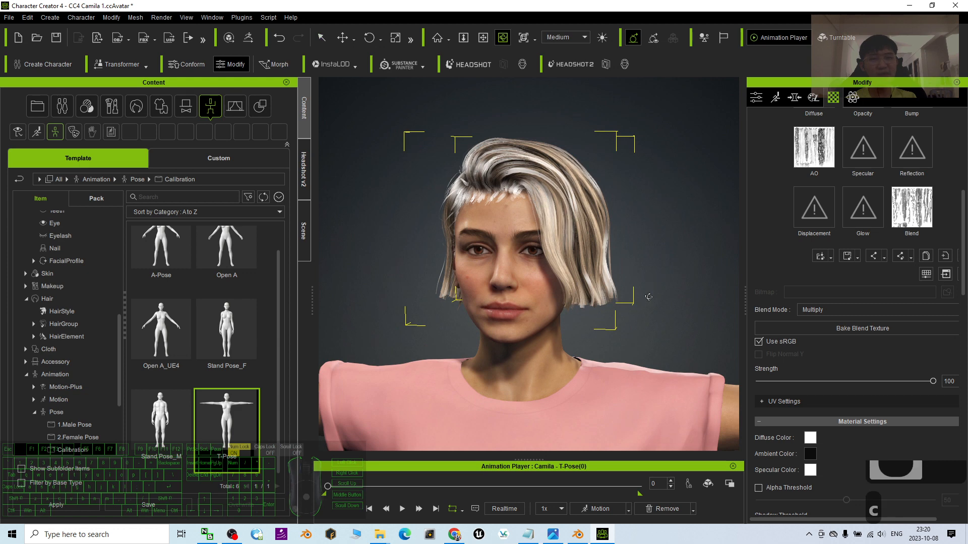
# - Change the Scalp_Transparency material's shader type to Digital_Human Hair, trying Traditional and PBR first
pyautogui.scroll(6, 915, 211)
pyautogui.scroll(4, 941, 262)
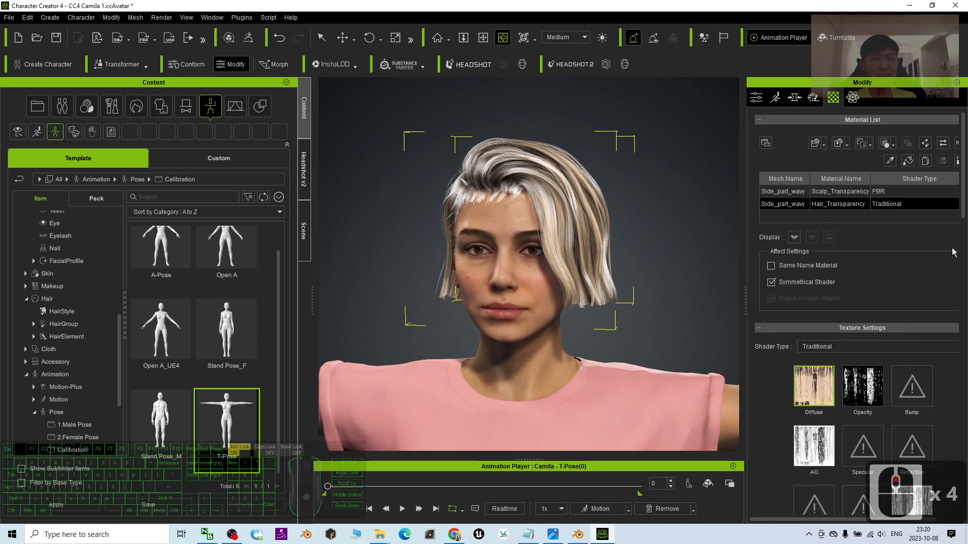
pyautogui.click(805, 192)
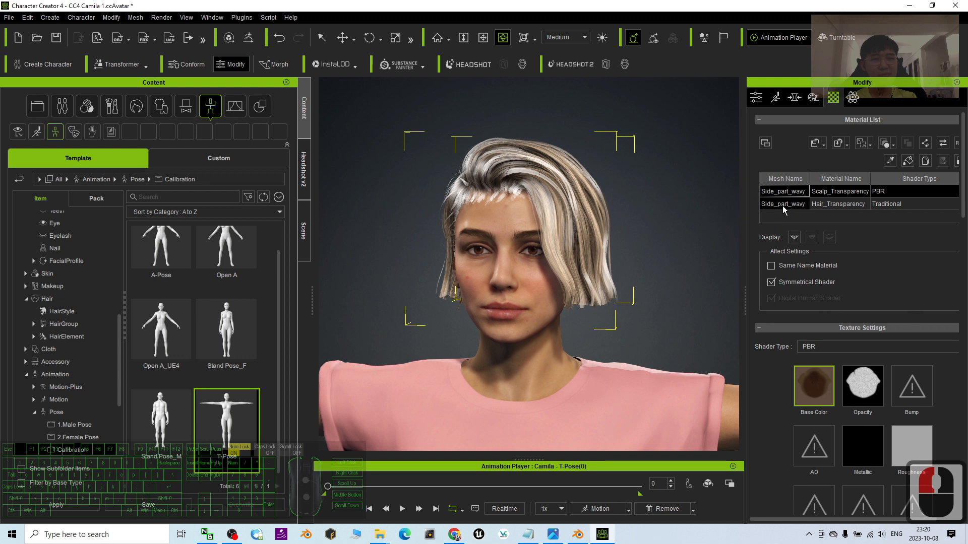
pyautogui.click(829, 348)
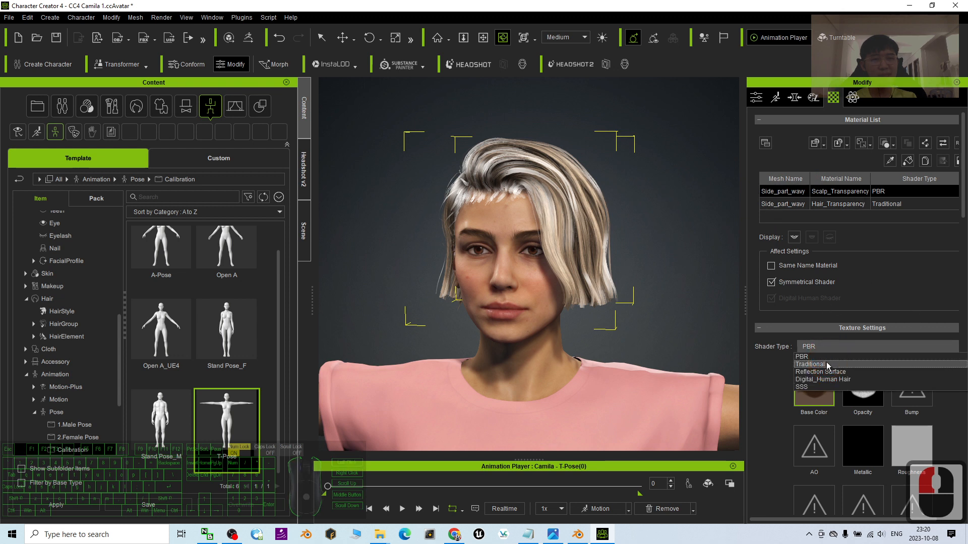
pyautogui.click(817, 364)
pyautogui.click(843, 348)
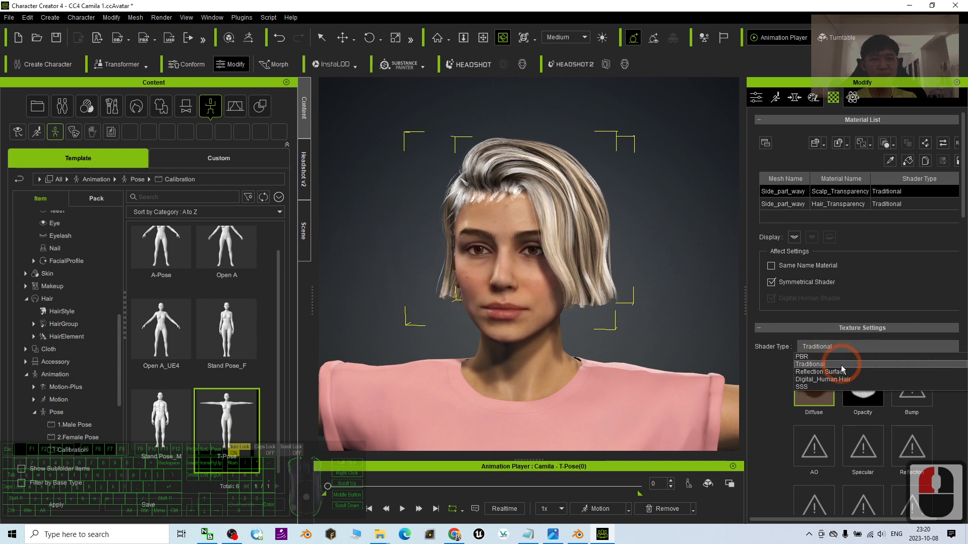
pyautogui.click(837, 356)
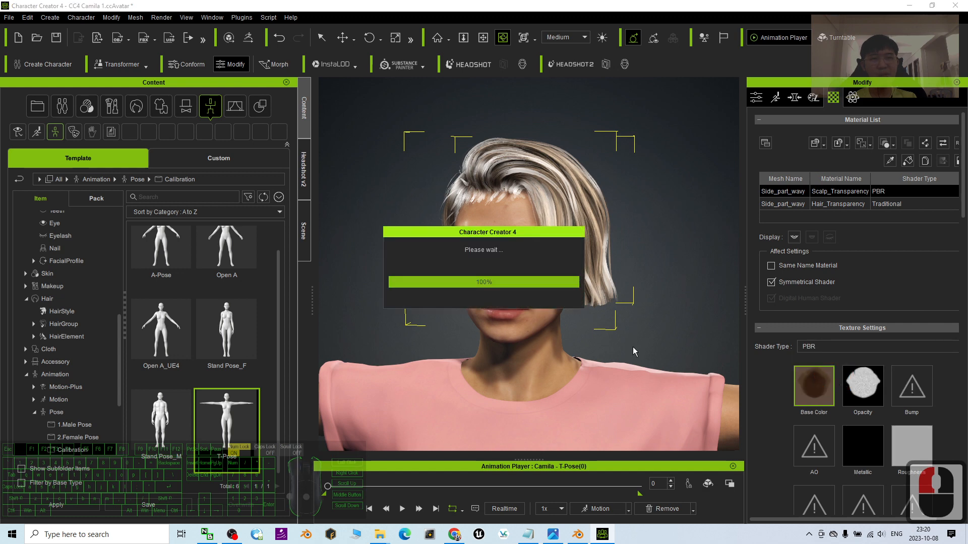
# - Examine the hairline and cut hair up close from the front and in profile, and check the Hair_Transparency material's textures
pyautogui.scroll(3, 532, 218)
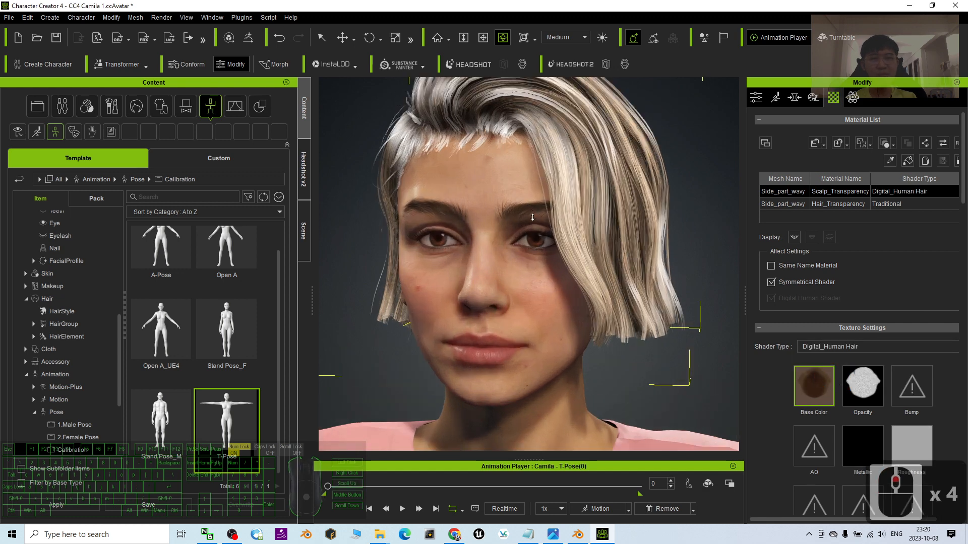
pyautogui.moveTo(486, 216); pyautogui.dragTo(795, 210)
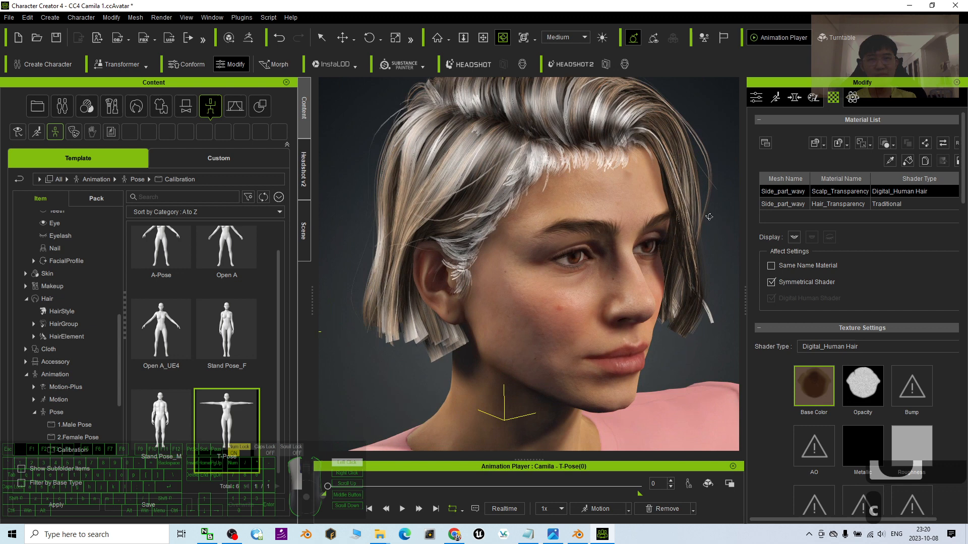
pyautogui.press('q')
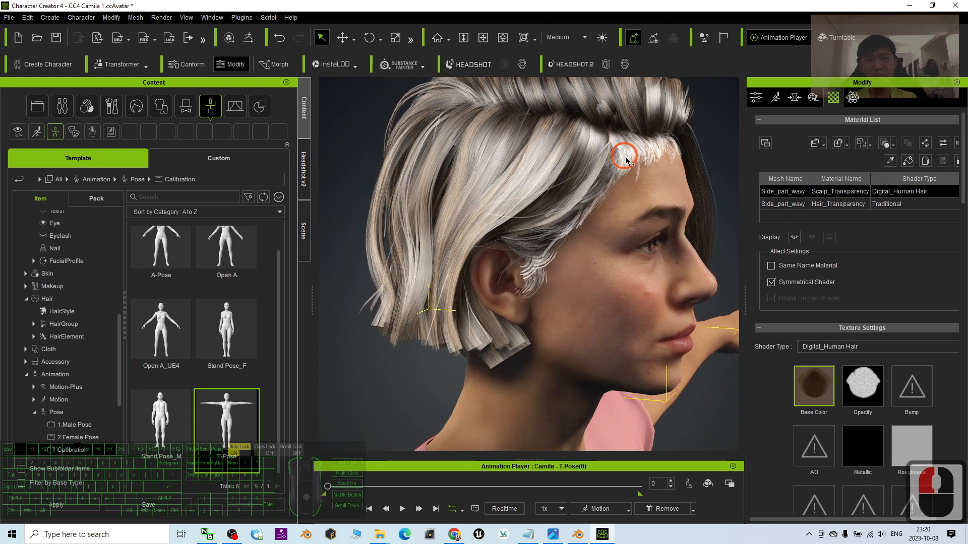
pyautogui.doubleClick(623, 156)
pyautogui.click(552, 150)
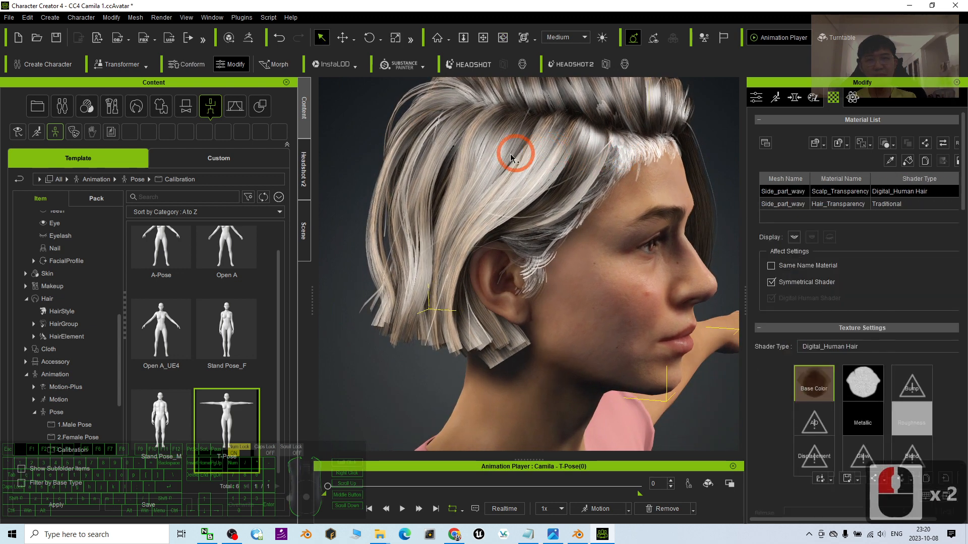
pyautogui.press('c')
pyautogui.moveTo(543, 210); pyautogui.dragTo(346, 203)
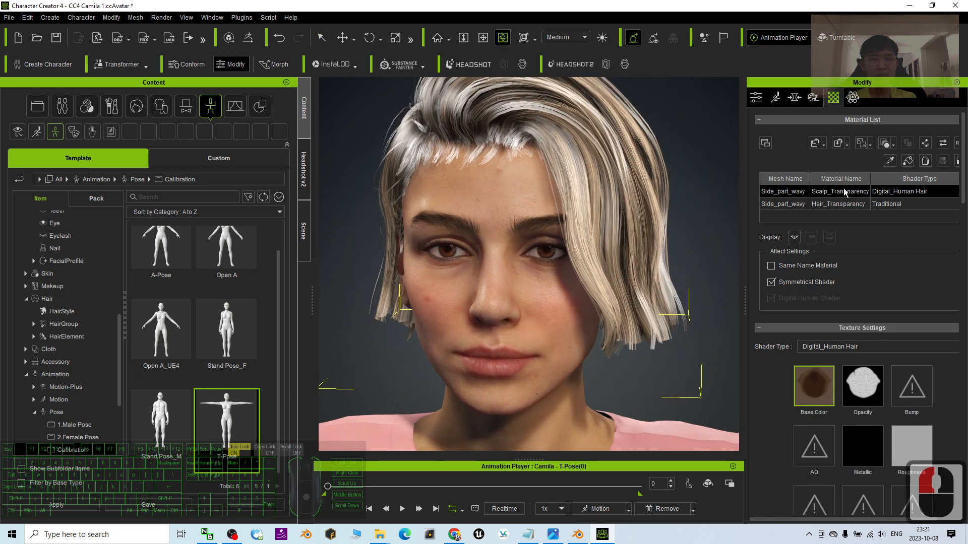
pyautogui.click(782, 204)
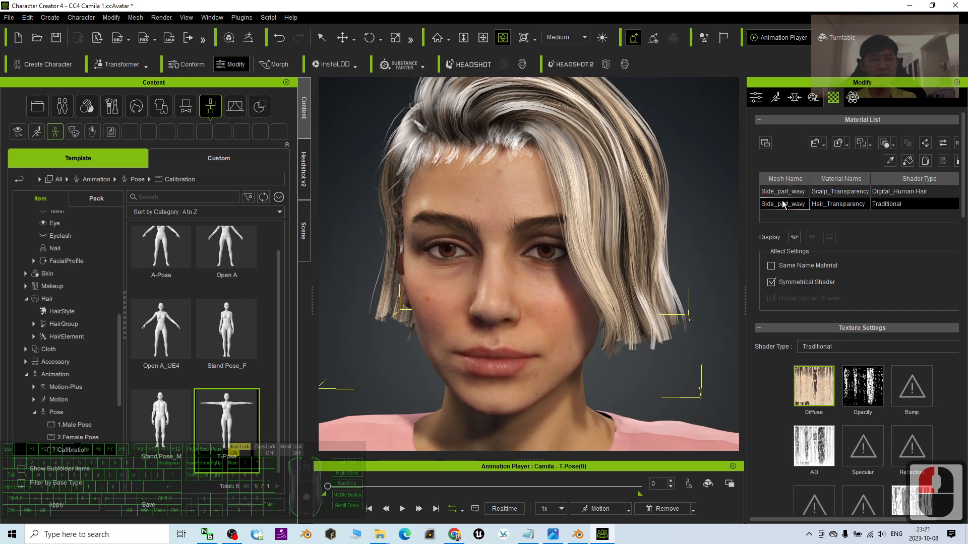
# - Examine the Scalp_Transparency material's textures, shader parameters and material settings
pyautogui.click(784, 192)
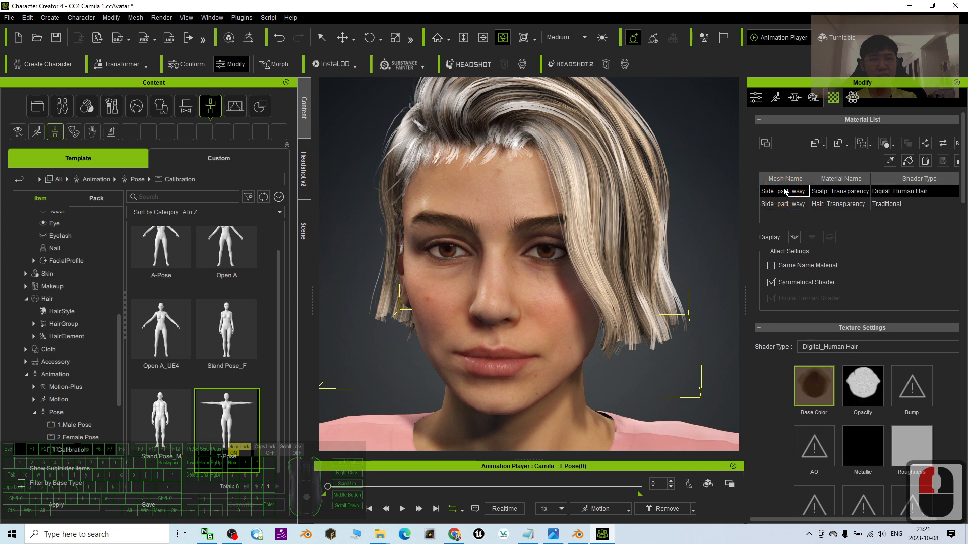
pyautogui.scroll(-5, 634, 214)
pyautogui.press('c')
pyautogui.moveTo(579, 242)
pyautogui.mouseDown()
pyautogui.moveTo(421, 249)
pyautogui.moveTo(579, 245)
pyautogui.mouseUp()
pyautogui.scroll(-10, 905, 383)
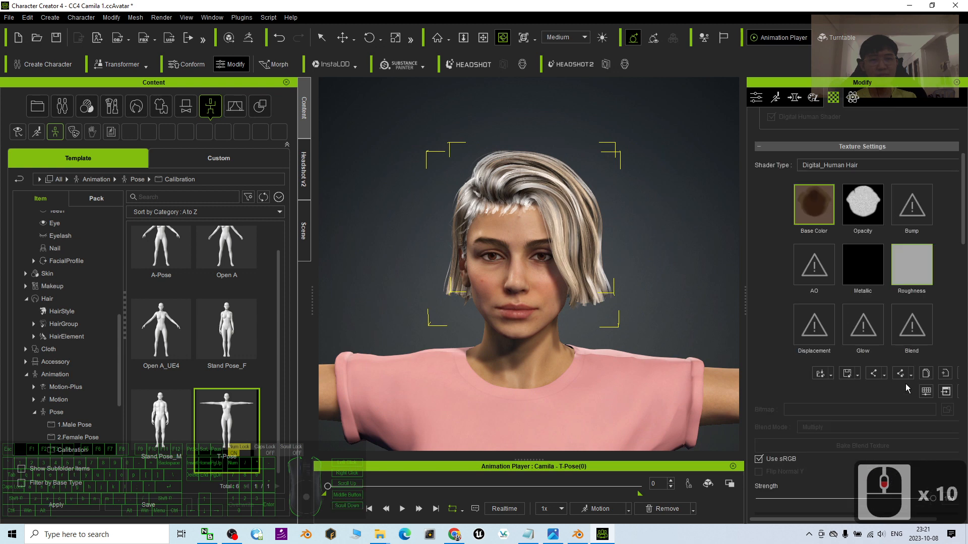
pyautogui.scroll(-10, 905, 383)
pyautogui.scroll(-10, 911, 385)
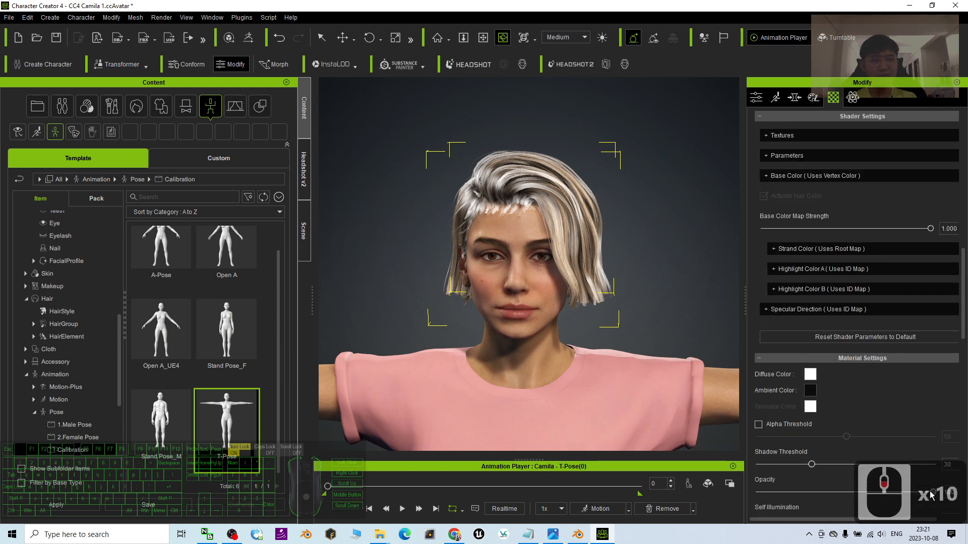
pyautogui.click(805, 493)
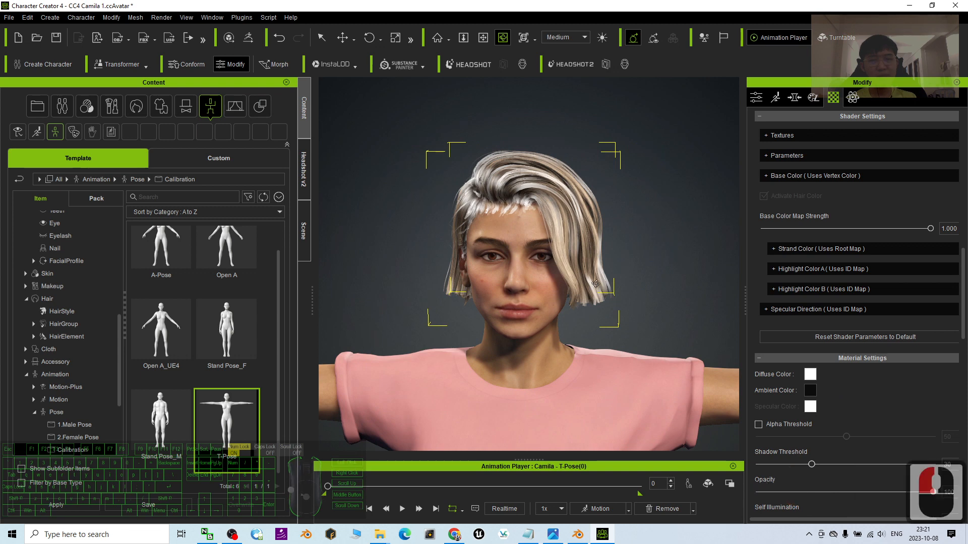
# - Examine the hairline and cut hair up close from the front and side, and reselect the hair
pyautogui.click(596, 254)
pyautogui.scroll(5, 597, 251)
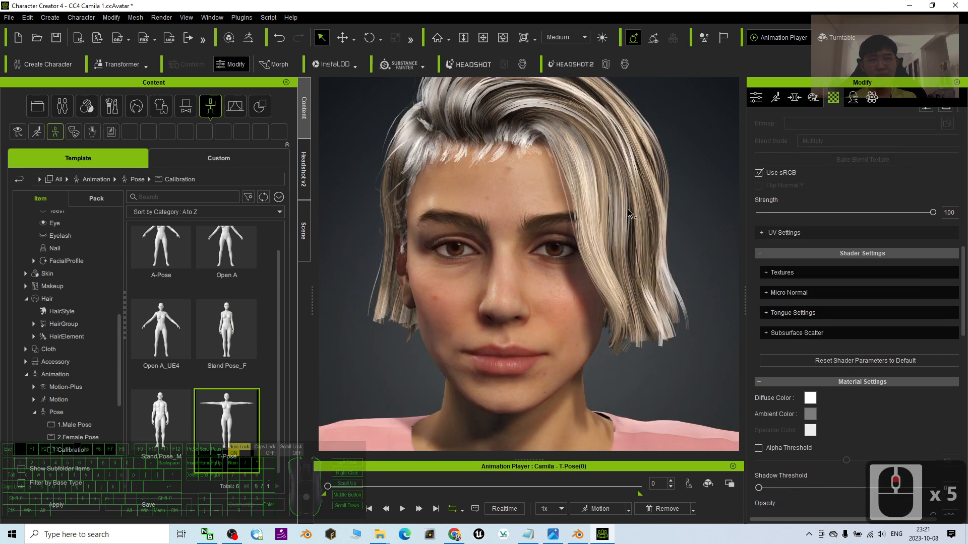
pyautogui.press('c')
pyautogui.moveTo(632, 217); pyautogui.dragTo(818, 244)
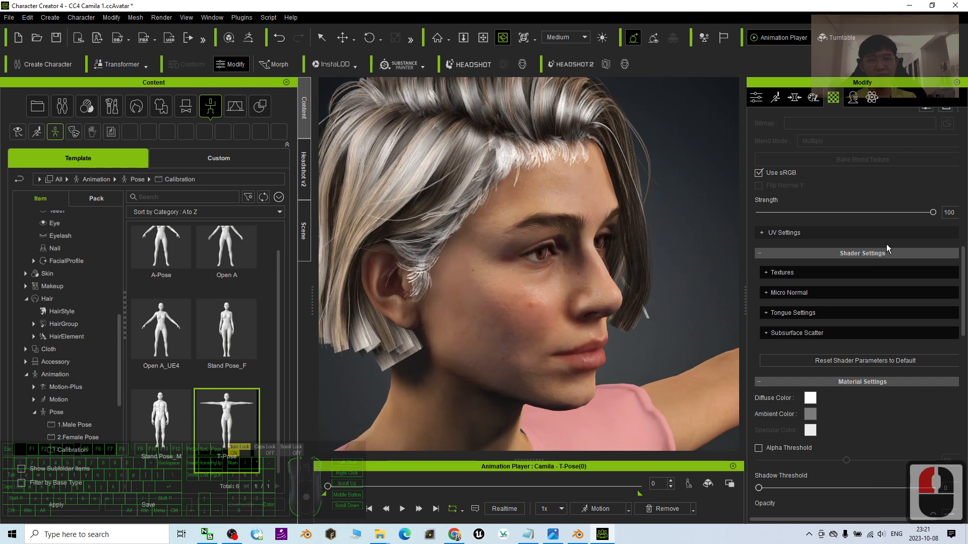
pyautogui.scroll(8, 887, 244)
pyautogui.scroll(5, 886, 244)
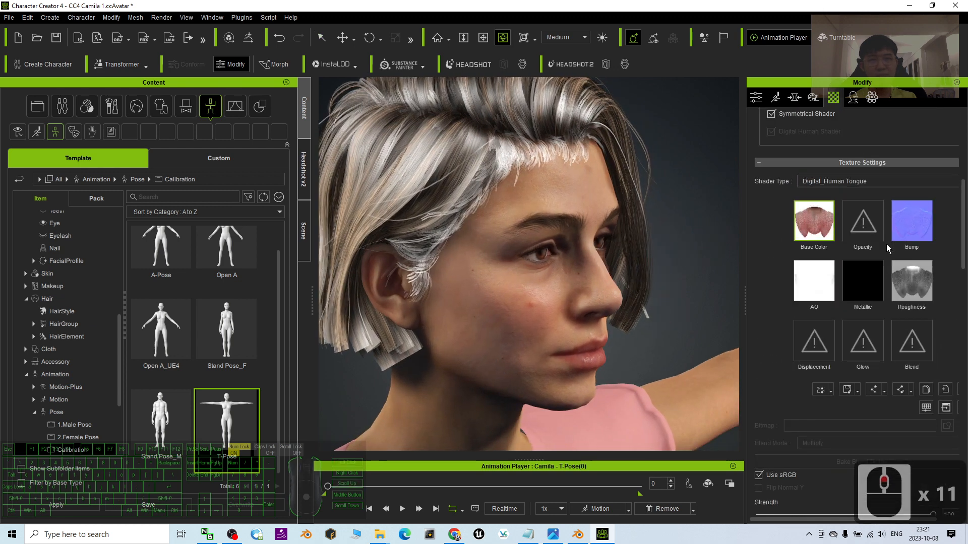
pyautogui.click(566, 109)
pyautogui.click(622, 120)
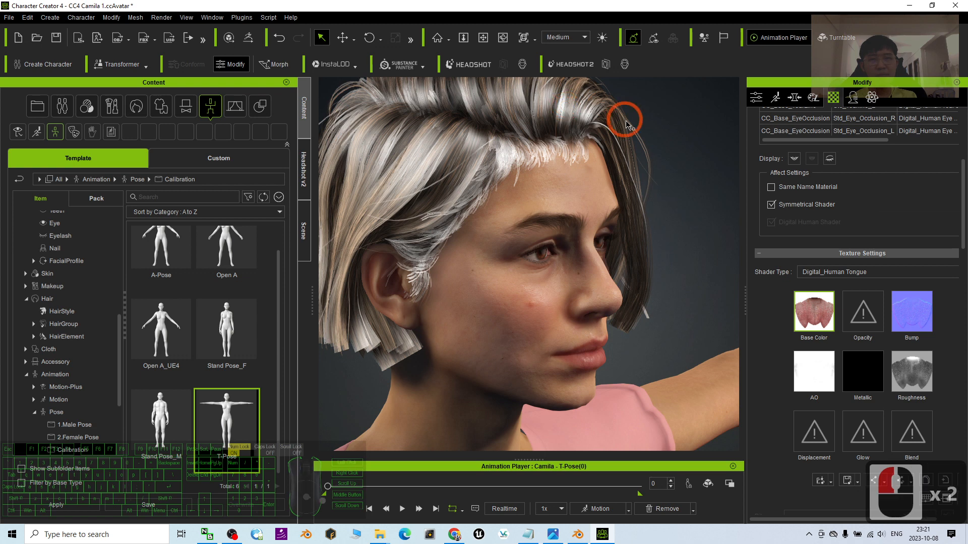
pyautogui.scroll(-6, 612, 141)
pyautogui.press('c')
pyautogui.moveTo(637, 192); pyautogui.dragTo(465, 178)
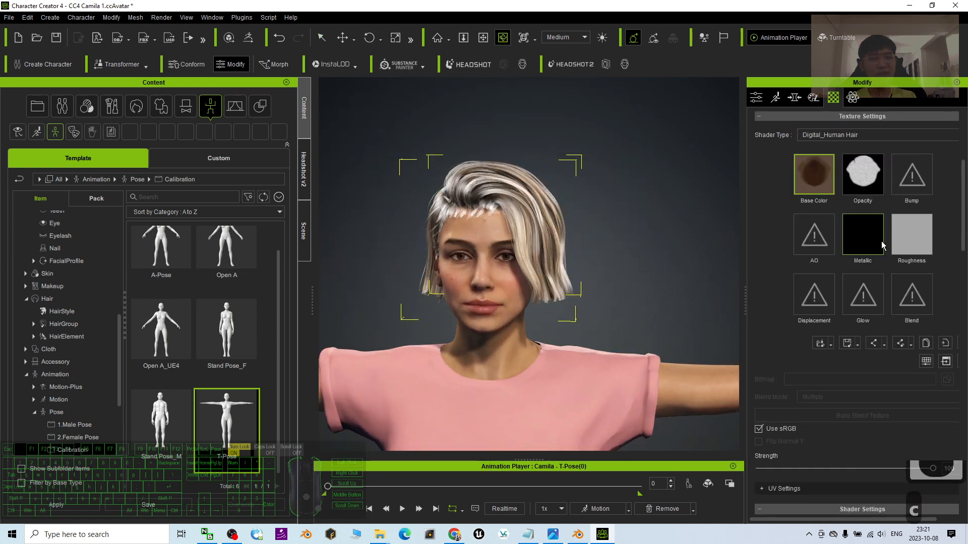
pyautogui.scroll(4, 887, 259)
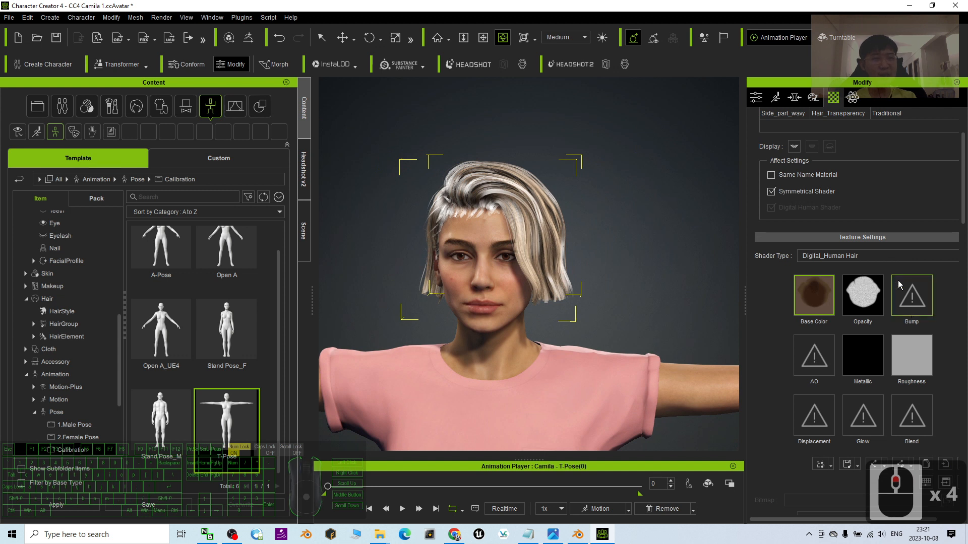
pyautogui.click(854, 99)
pyautogui.scroll(-12, 899, 283)
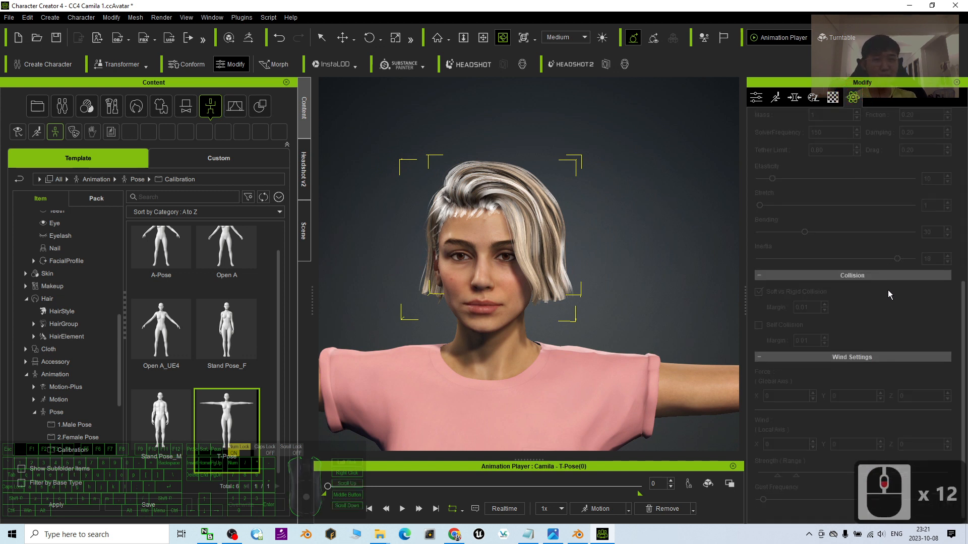
pyautogui.scroll(18, 887, 290)
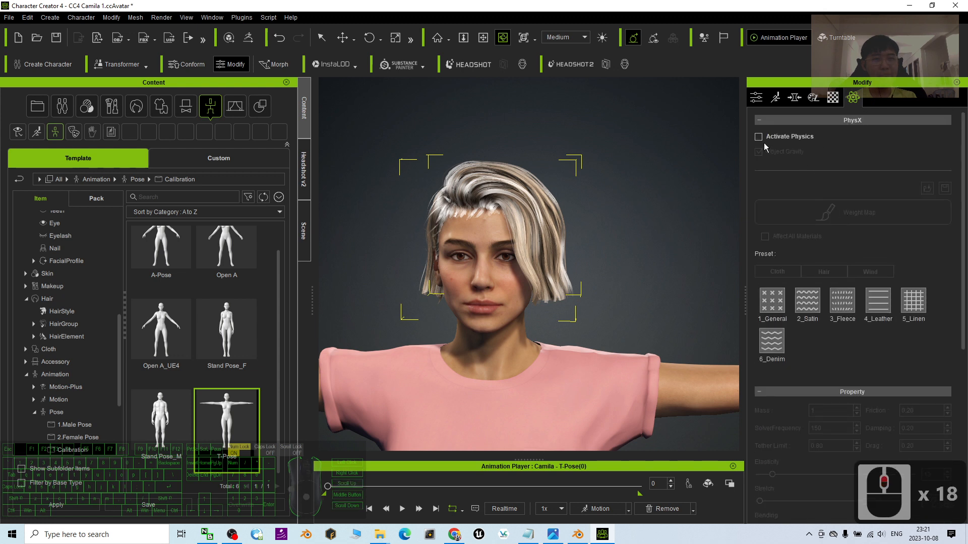
pyautogui.click(759, 137)
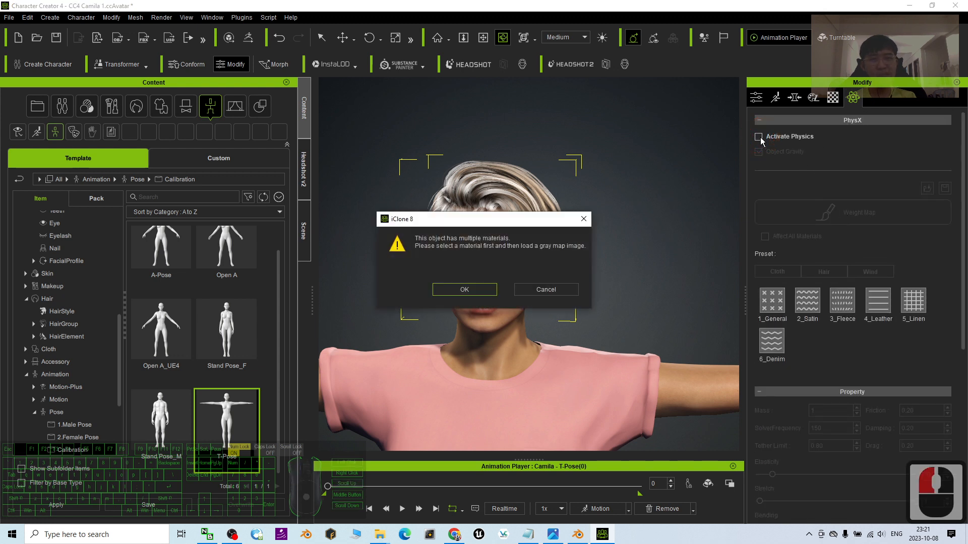
pyautogui.click(545, 289)
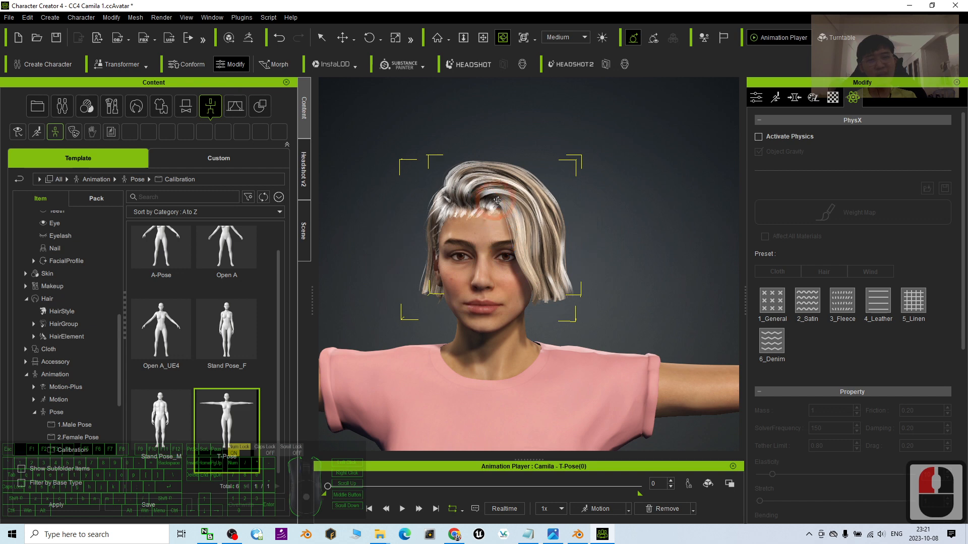
pyautogui.moveTo(491, 229); pyautogui.dragTo(457, 225)
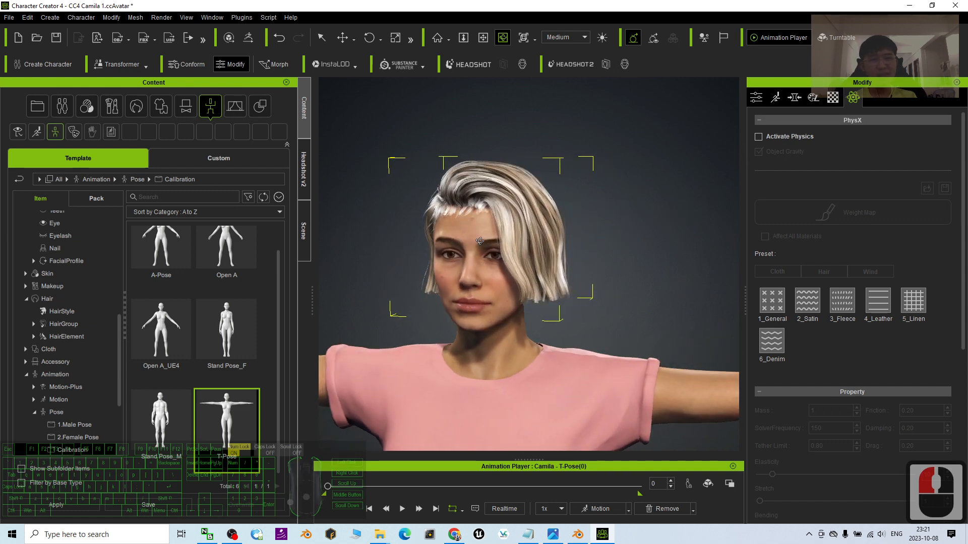
pyautogui.moveTo(640, 236); pyautogui.dragTo(530, 212)
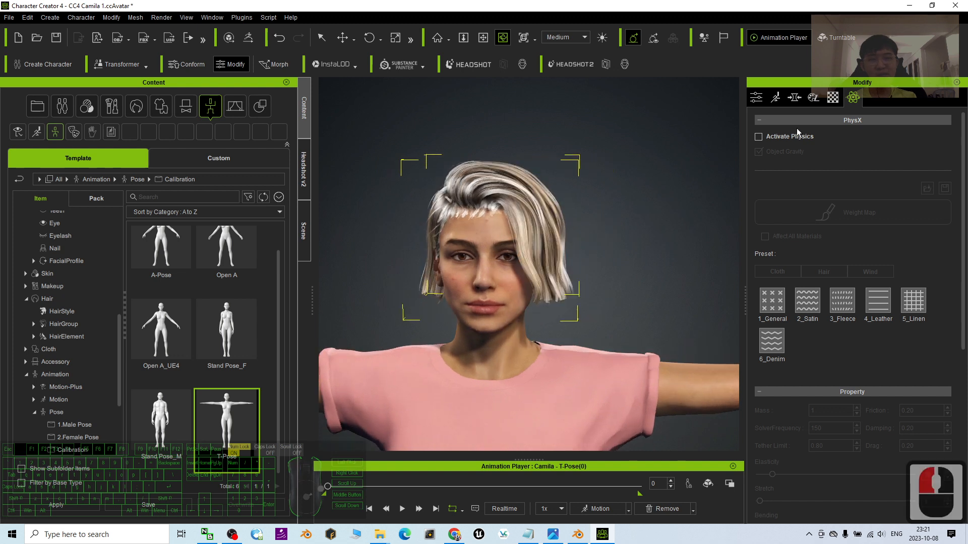
pyautogui.click(759, 138)
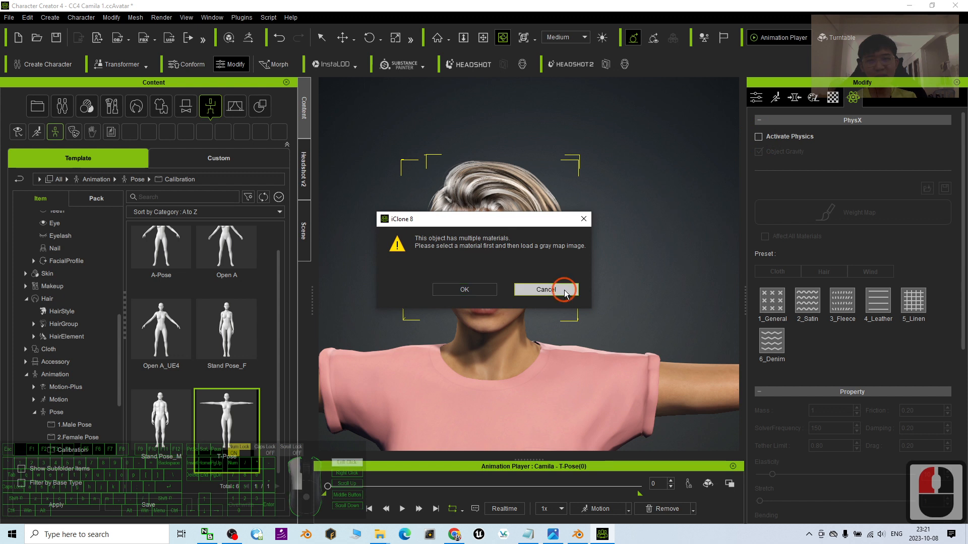
pyautogui.click(546, 289)
# - Select the Hair_Transparency material and start activating physics on the hair, opening the weight map editor
pyautogui.click(833, 97)
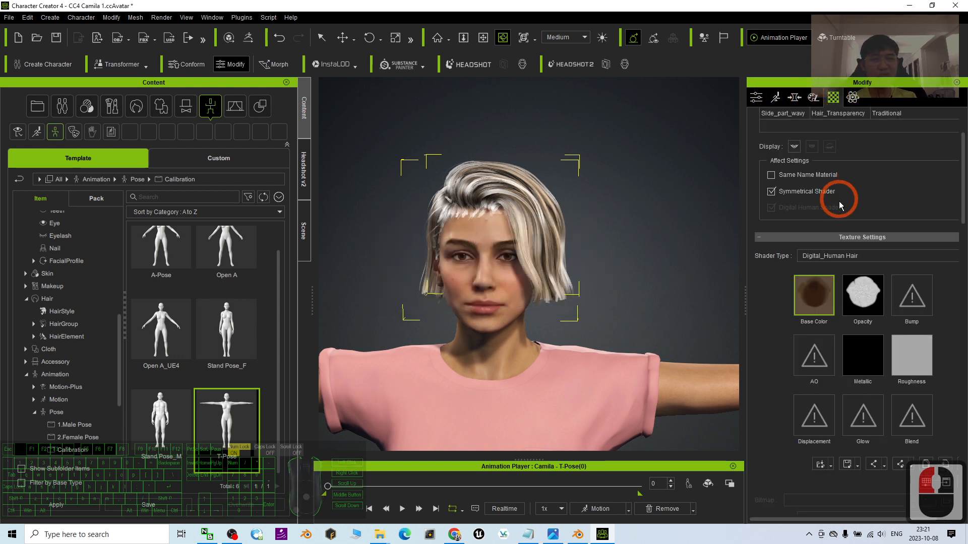
pyautogui.scroll(8, 869, 242)
pyautogui.click(791, 207)
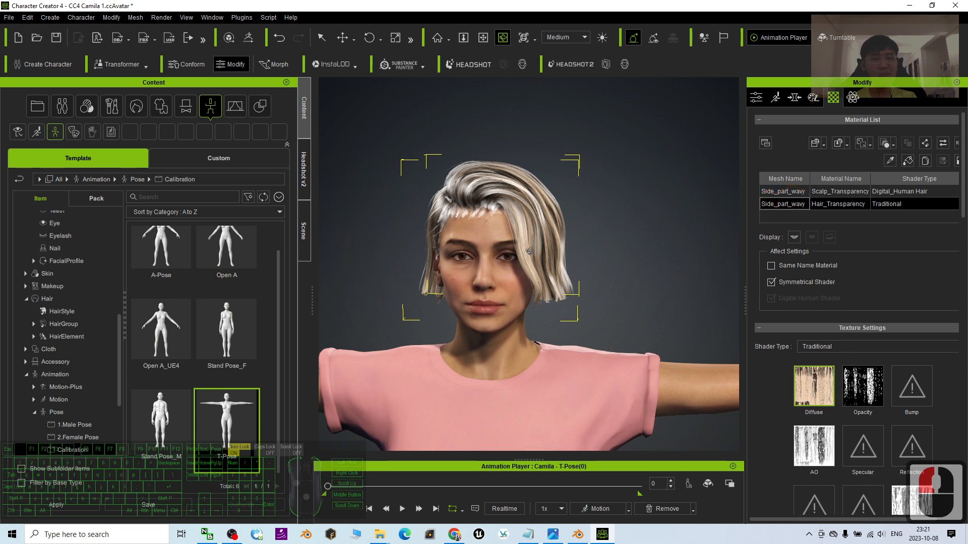
pyautogui.click(853, 97)
pyautogui.click(758, 137)
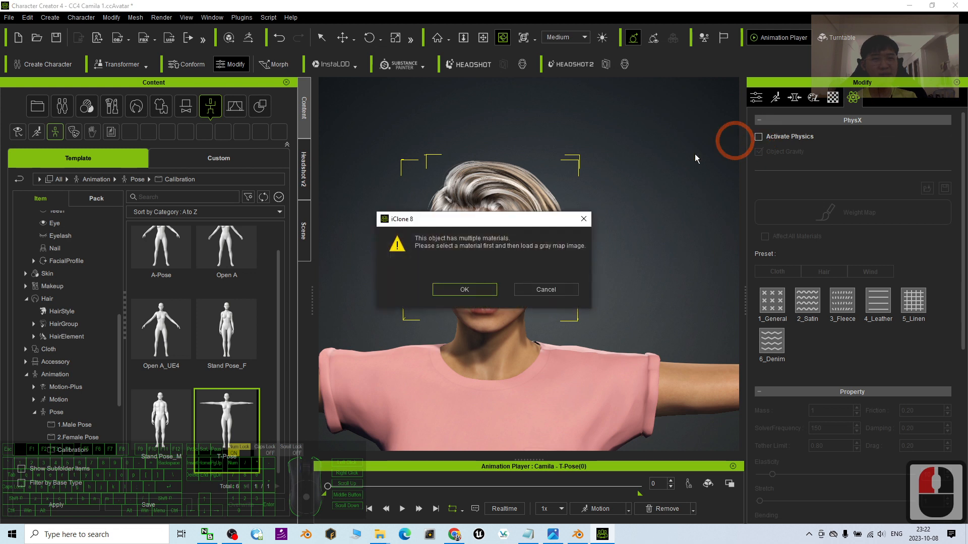
pyautogui.click(465, 290)
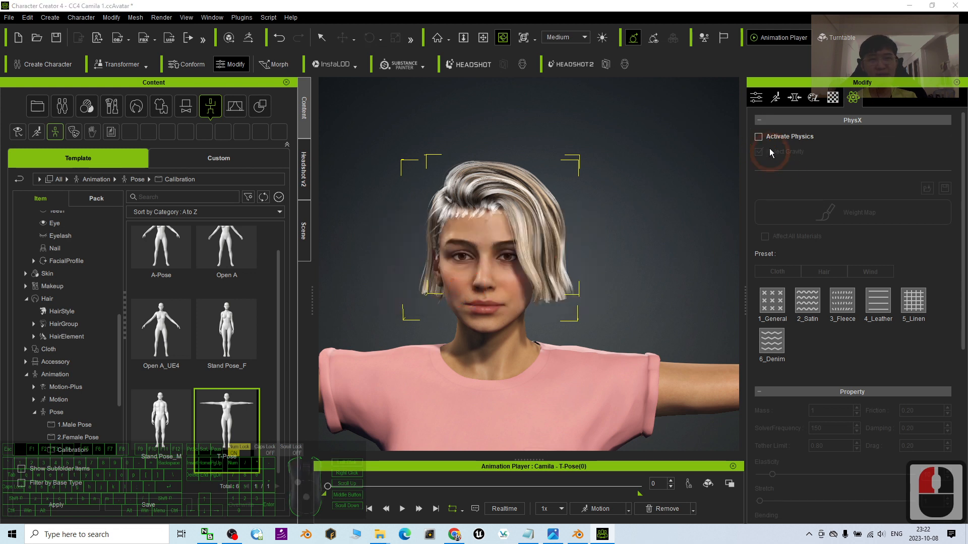
pyautogui.click(476, 275)
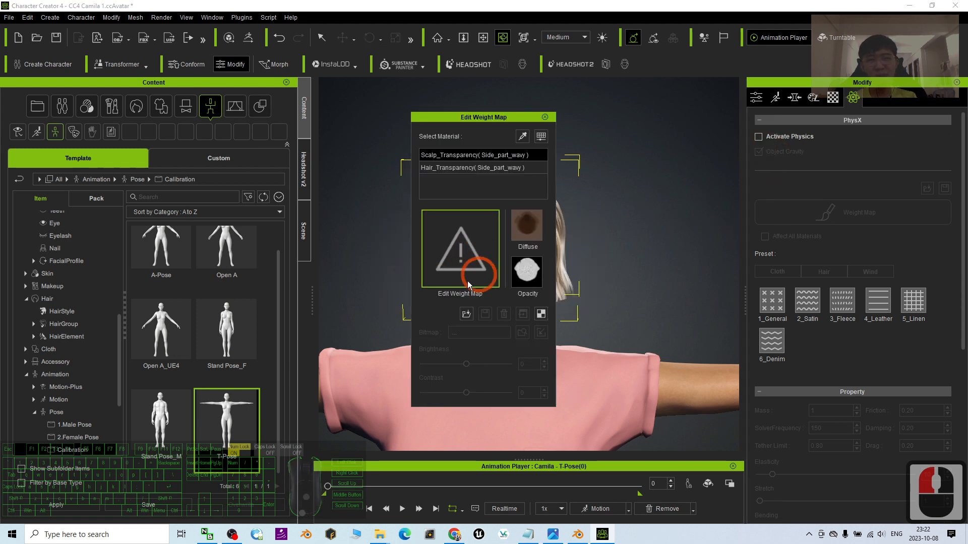
# - Try loading camila weight map.png from the desktop's Weight Map folder onto the Scalp_Transparency material and remove it again
pyautogui.click(467, 314)
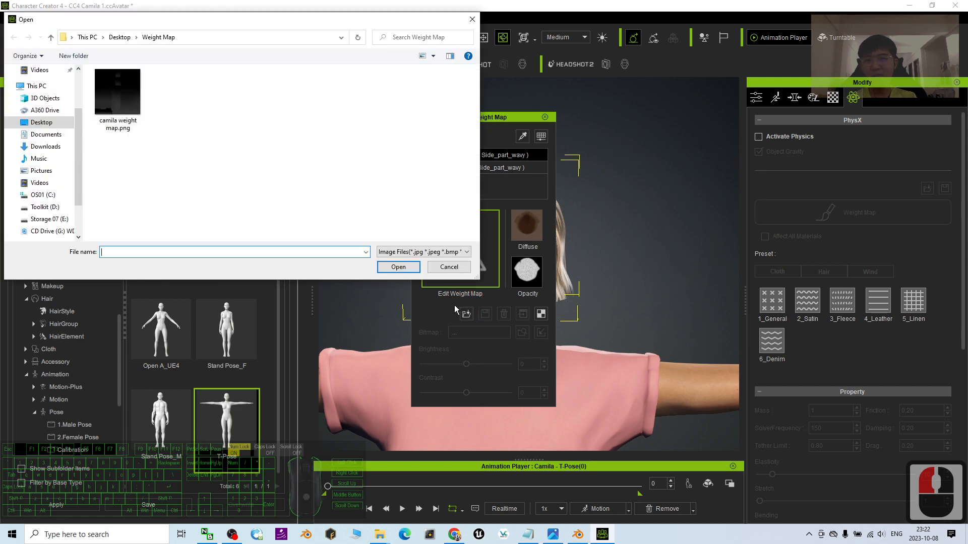
pyautogui.doubleClick(121, 86)
pyautogui.click(519, 199)
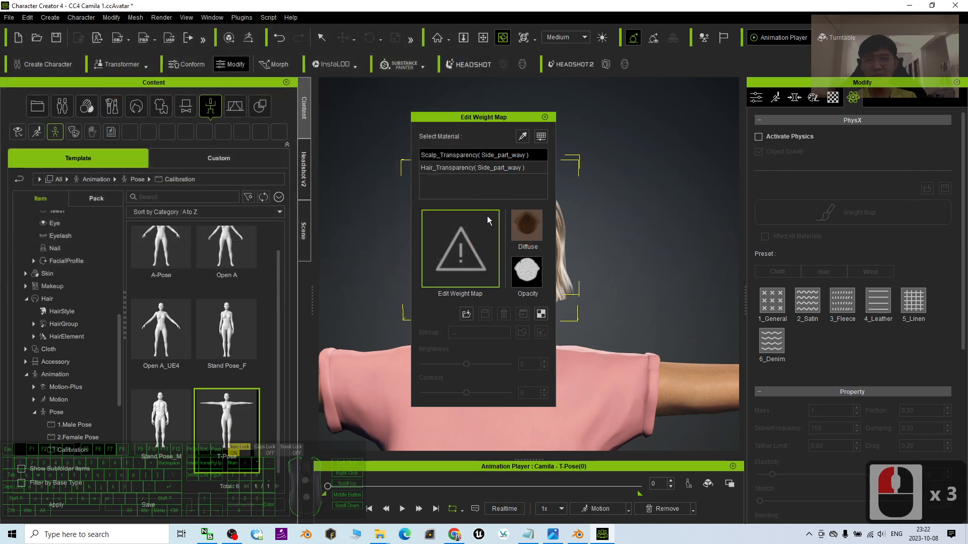
pyautogui.click(456, 168)
pyautogui.click(460, 157)
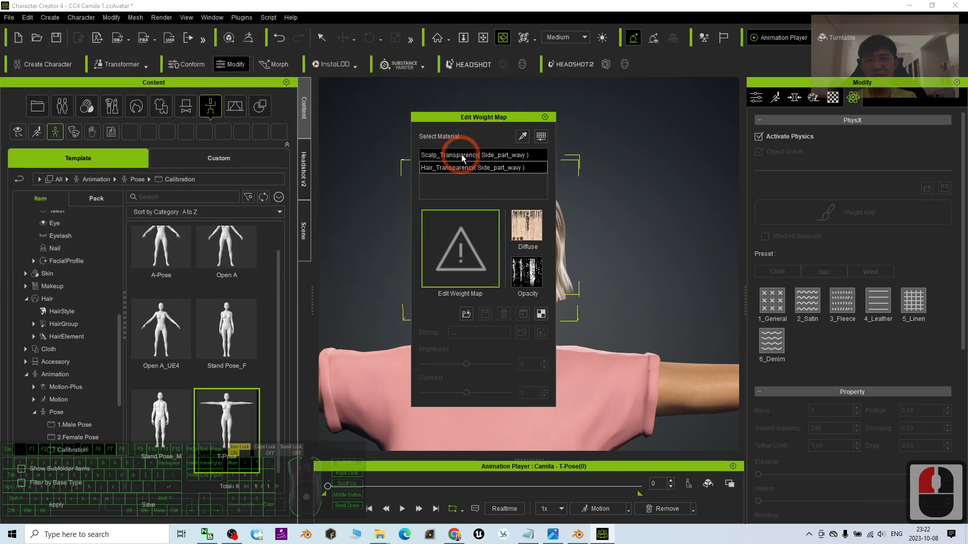
pyautogui.click(456, 228)
pyautogui.click(503, 313)
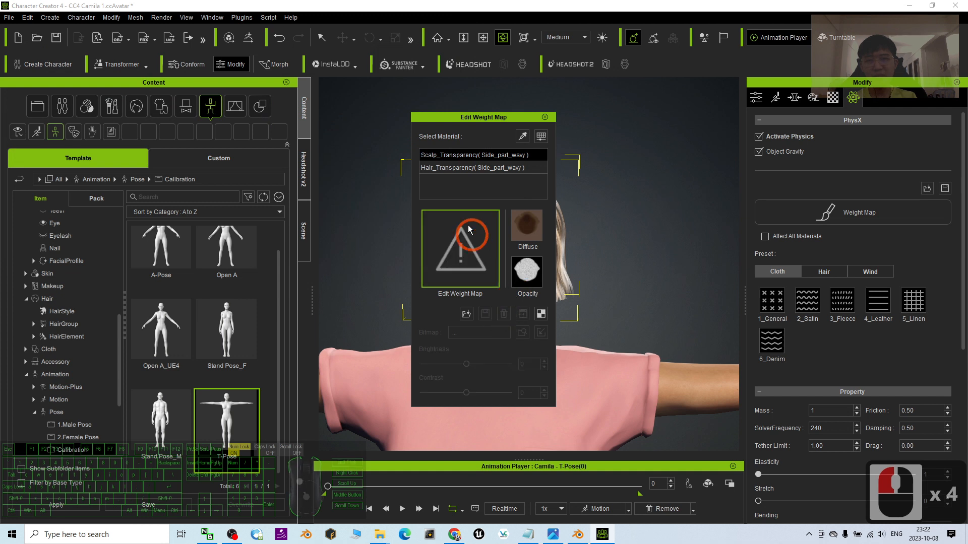
# - Load camila weight map.png as the weight map of the Hair_Transparency material and close the weight map editor
pyautogui.click(441, 169)
pyautogui.click(453, 170)
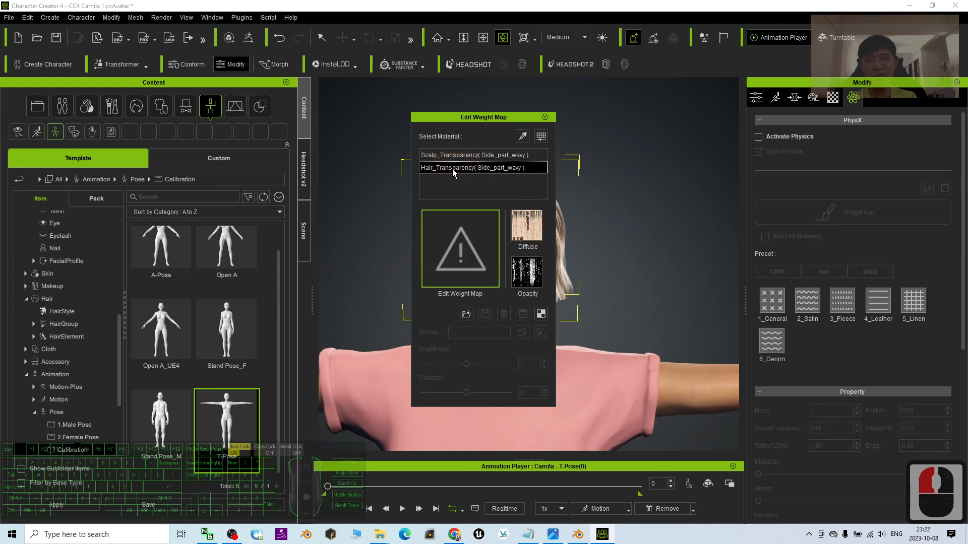
pyautogui.click(466, 314)
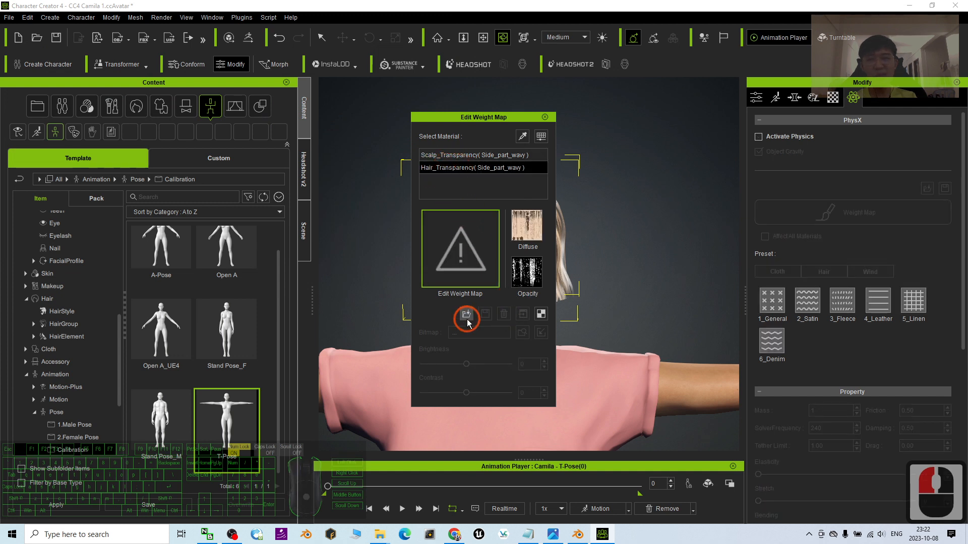
pyautogui.doubleClick(146, 101)
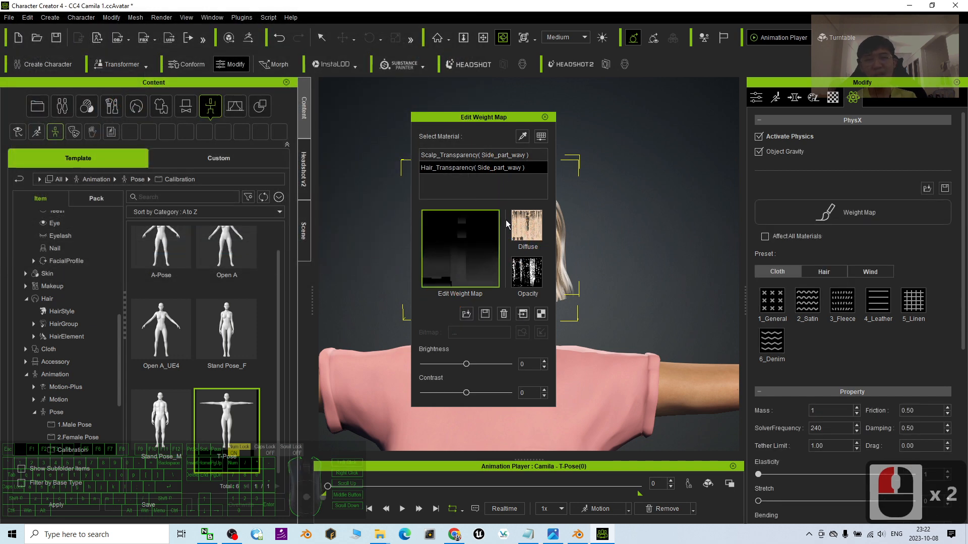
pyautogui.click(544, 117)
# - Change the Hair_Transparency material's shader type to Digital_Human Hair and check the hairline up close
pyautogui.scroll(3, 612, 168)
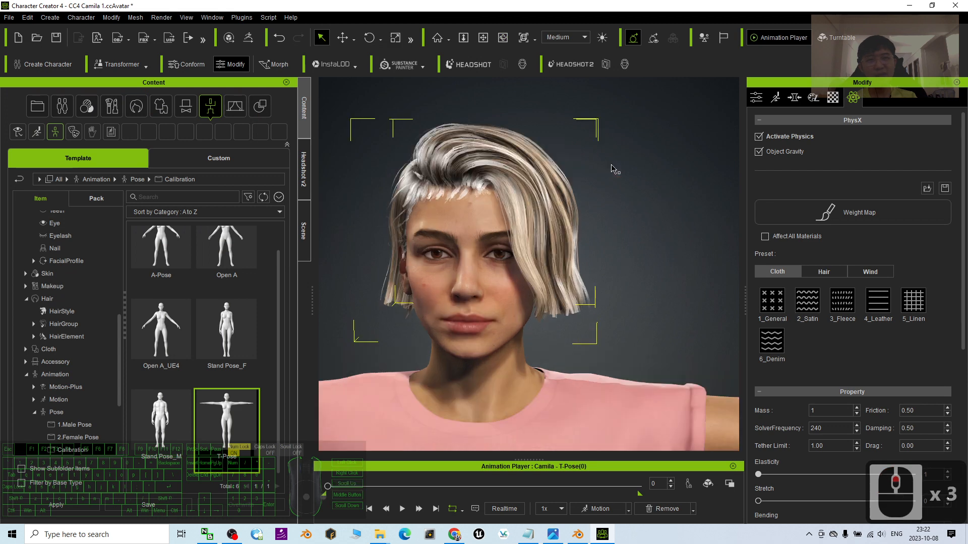
pyautogui.click(833, 97)
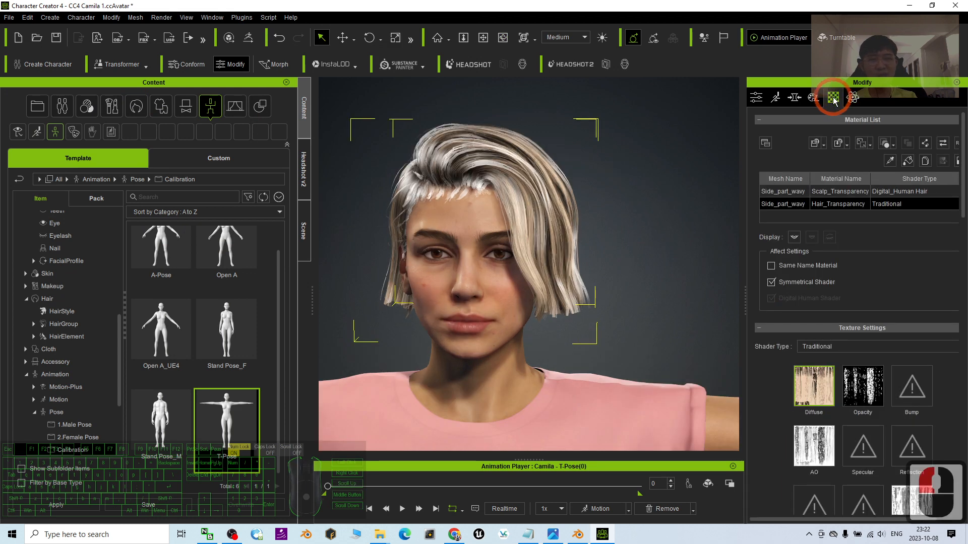
pyautogui.click(813, 347)
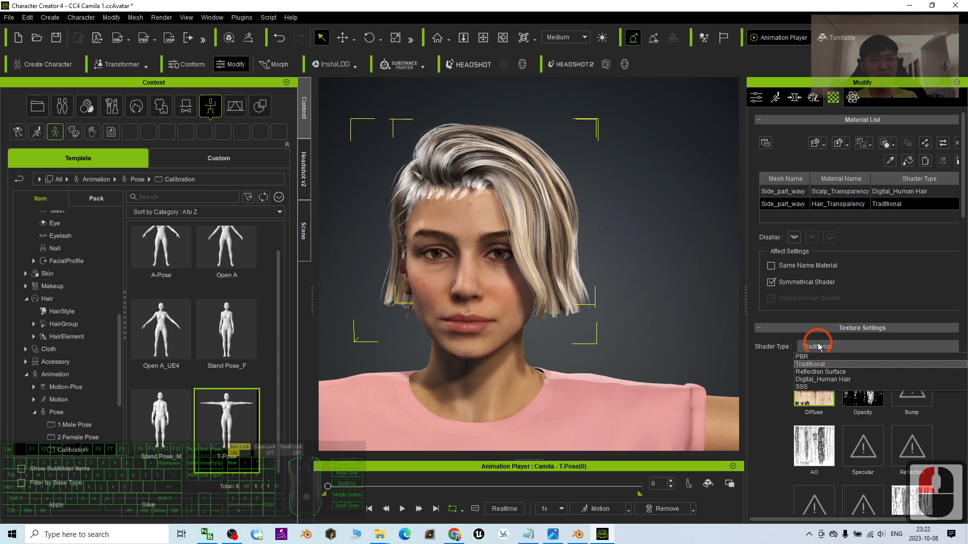
pyautogui.click(827, 379)
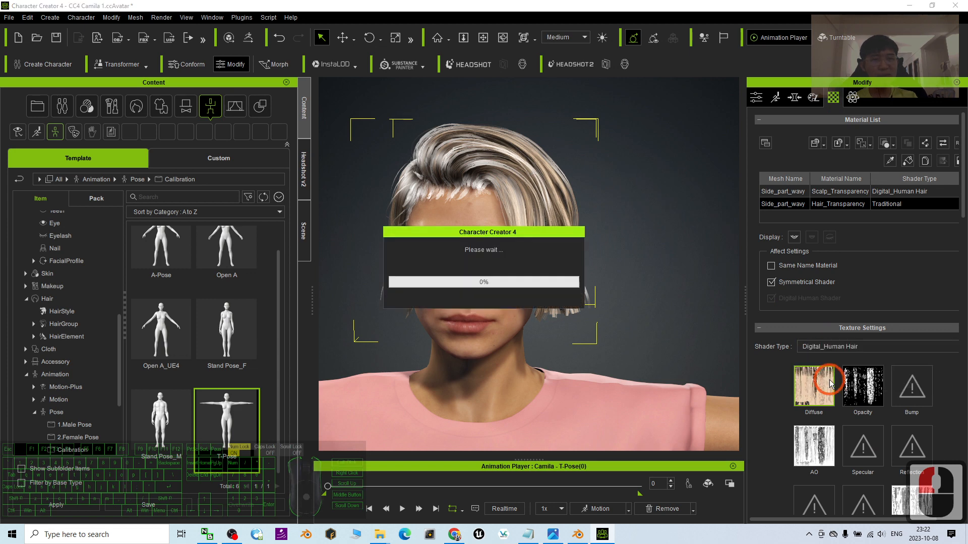
pyautogui.scroll(8, 640, 277)
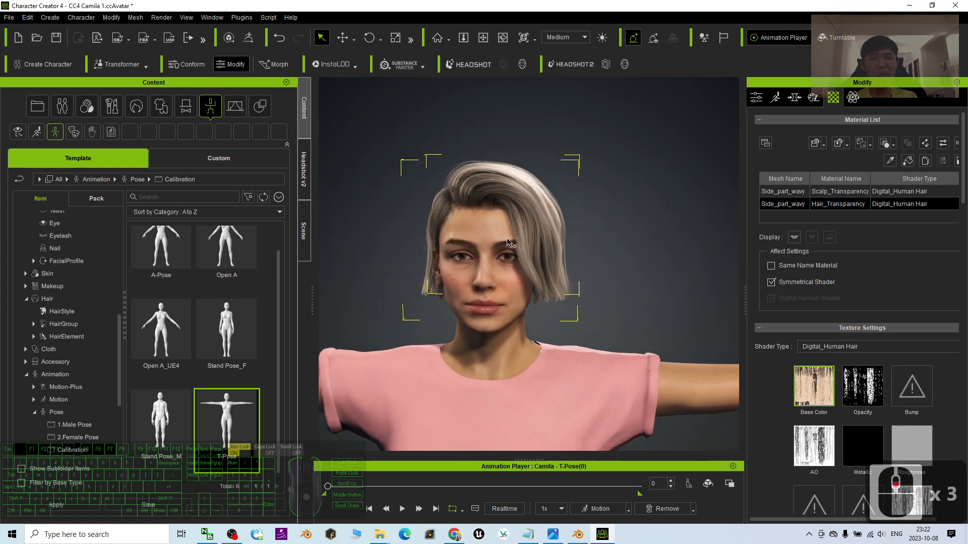
pyautogui.scroll(-8, 523, 255)
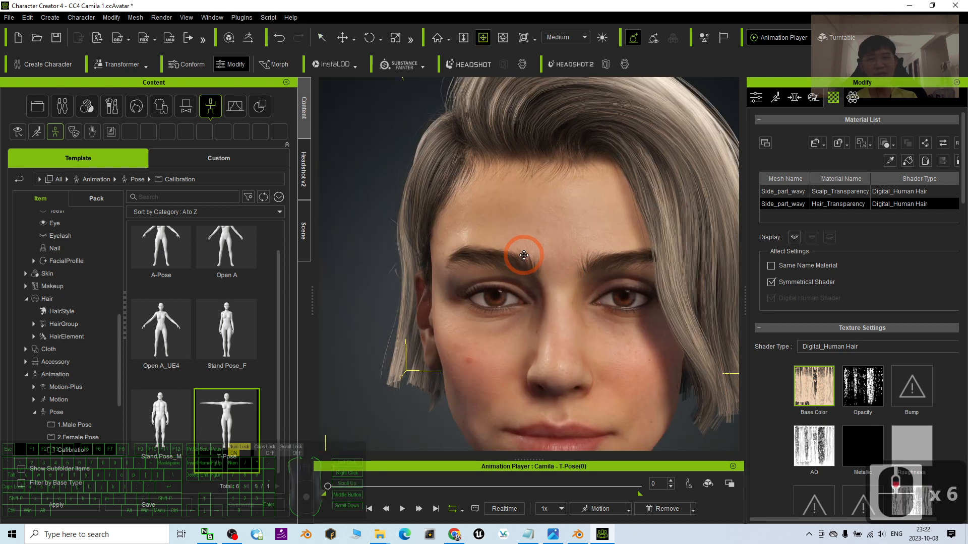
# - Inspect the shortened hair from the front and side with the whole head in view
pyautogui.moveTo(546, 248); pyautogui.dragTo(545, 339)
pyautogui.press('c')
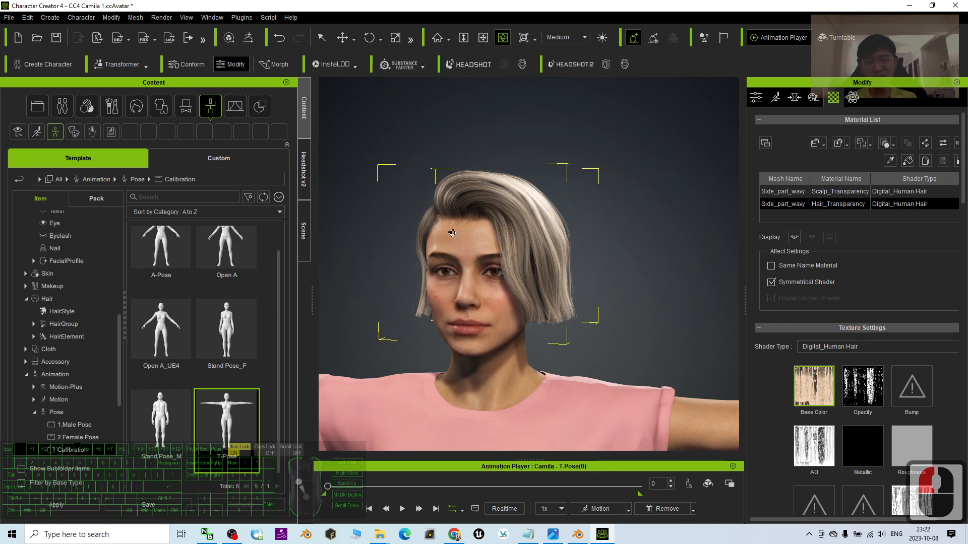
pyautogui.moveTo(494, 272); pyautogui.dragTo(380, 244)
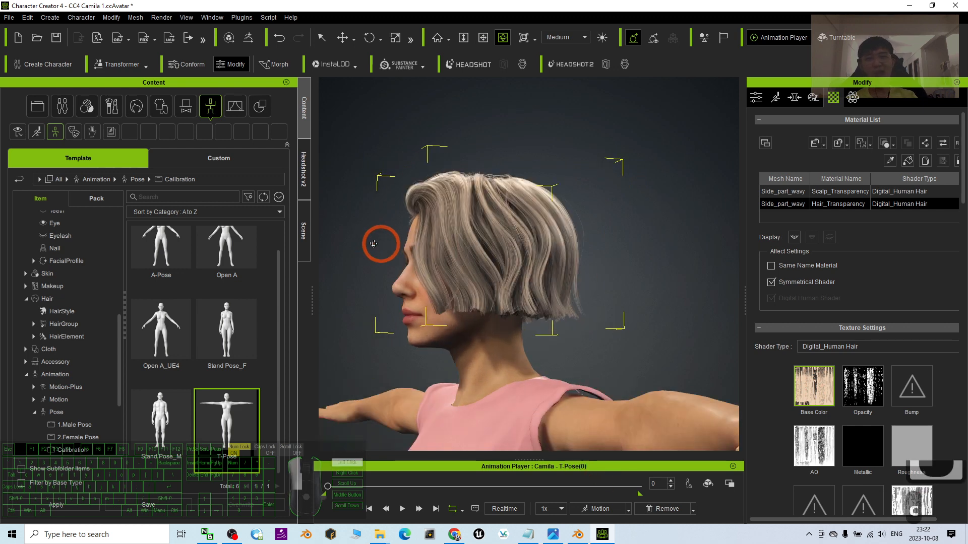
pyautogui.moveTo(534, 272); pyautogui.dragTo(610, 280)
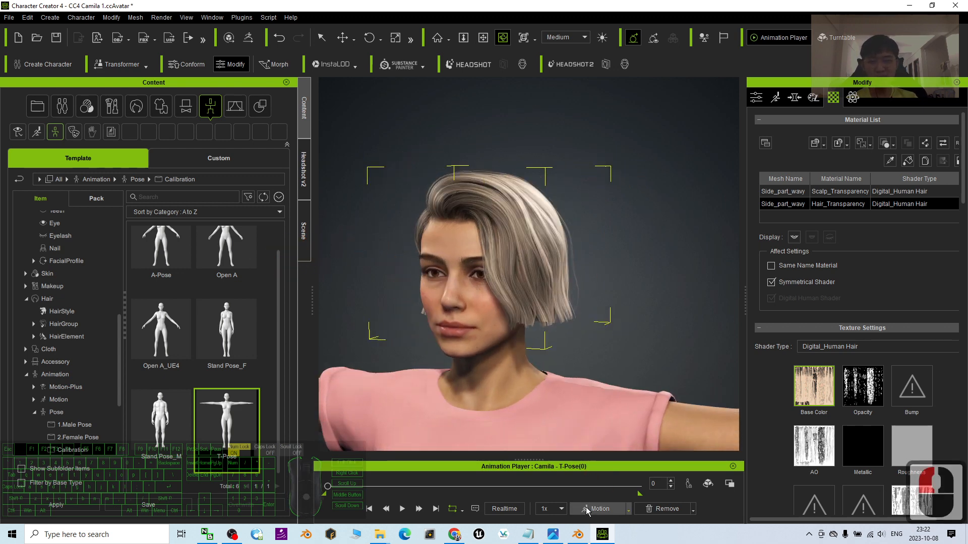
# - Switch to the photo viewer showing cover (2010).jpg, compare its before and after hair with the Character Creator result, and return to Character Creator
pyautogui.click(552, 537)
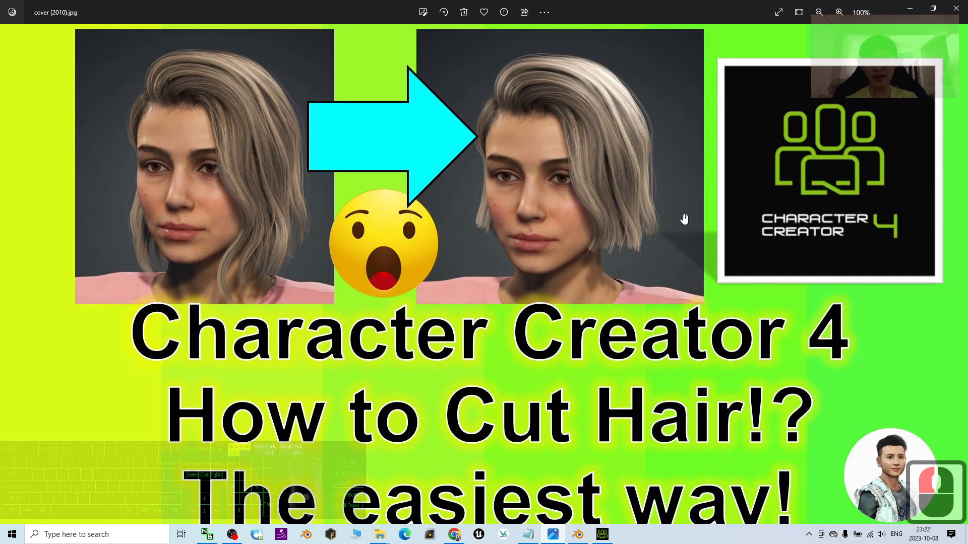
pyautogui.moveTo(911, 11); pyautogui.dragTo(607, 262)
pyautogui.click(596, 331)
pyautogui.click(619, 323)
pyautogui.doubleClick(620, 325)
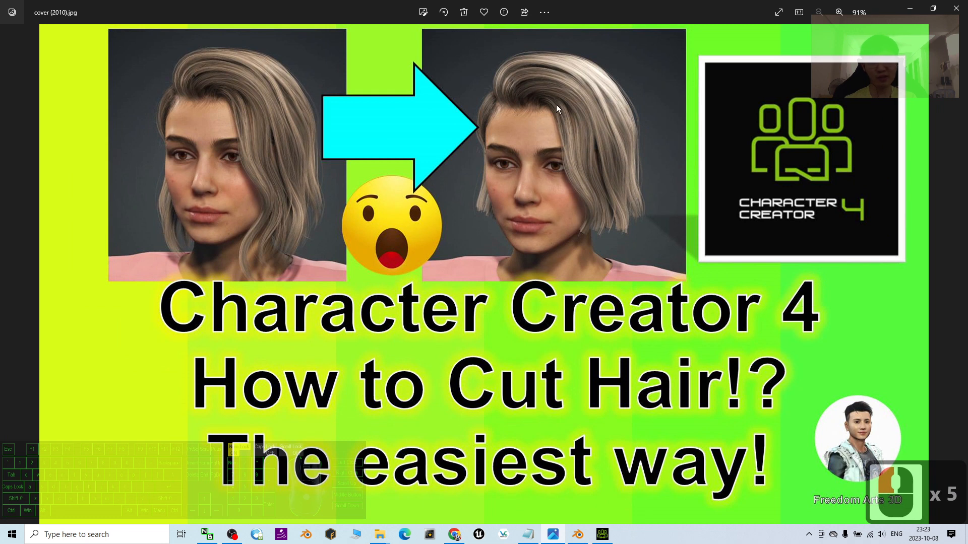
pyautogui.click(601, 533)
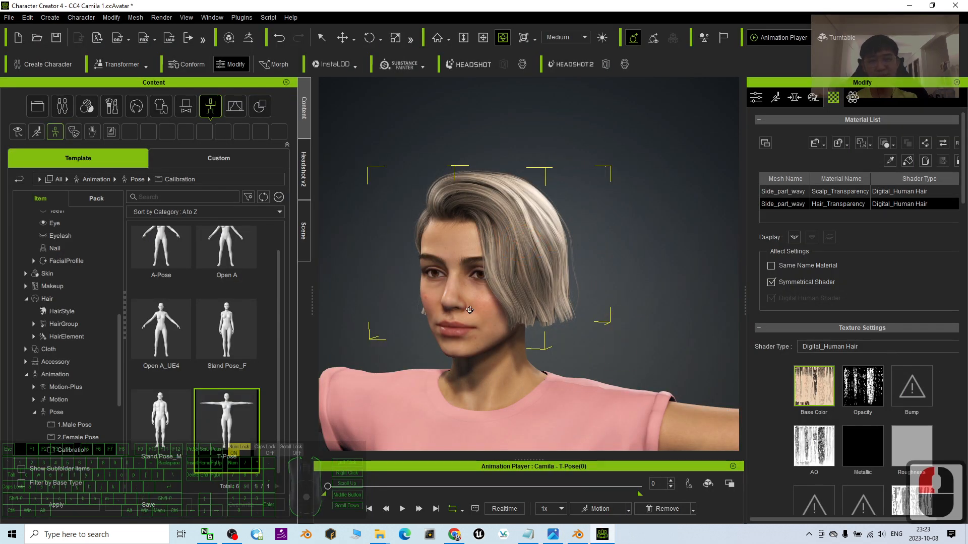
pyautogui.click(558, 535)
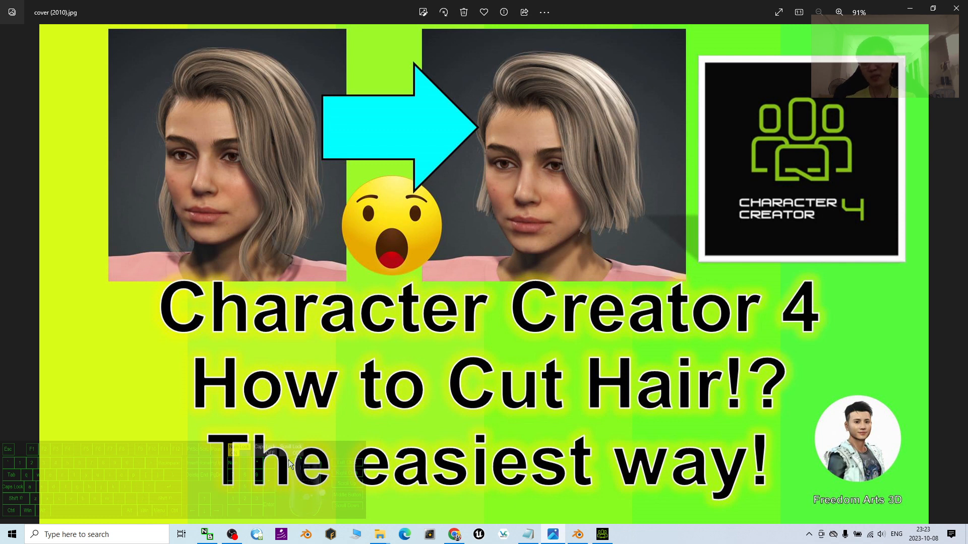
pyautogui.click(602, 534)
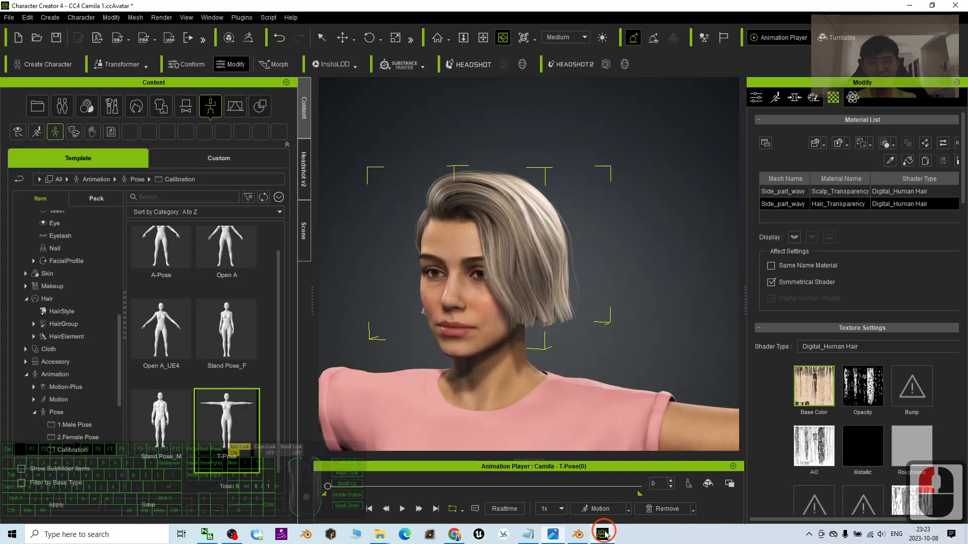
# - Examine the finished short hair up close, framing the head in a three-quarter view
pyautogui.scroll(4, 540, 276)
pyautogui.moveTo(673, 314); pyautogui.dragTo(473, 306)
pyautogui.press('x')
pyautogui.moveTo(556, 305); pyautogui.dragTo(543, 245)
pyautogui.press('c')
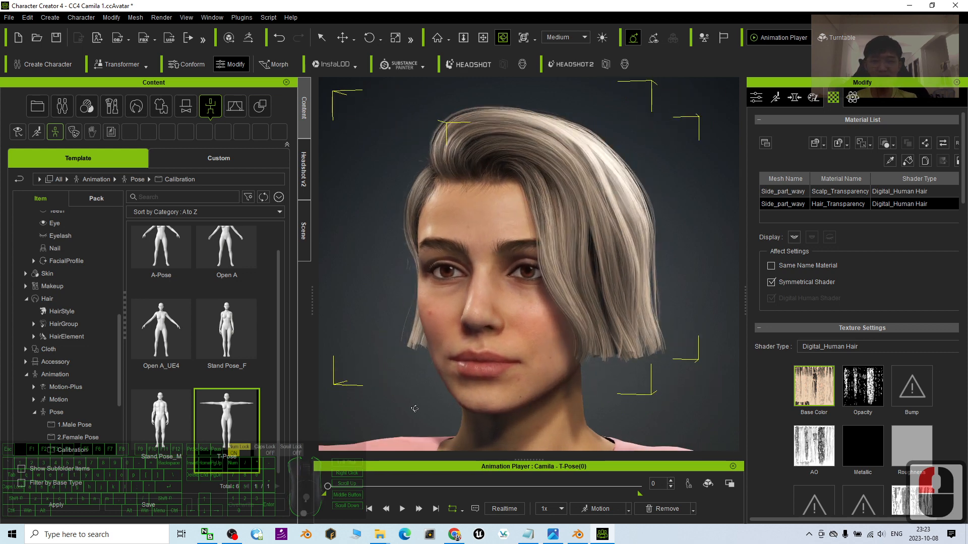
pyautogui.click(232, 535)
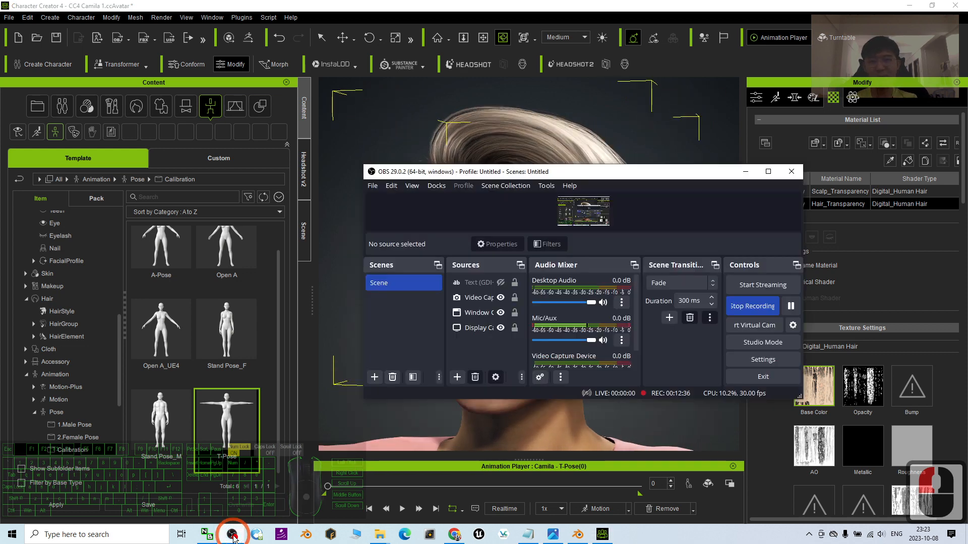